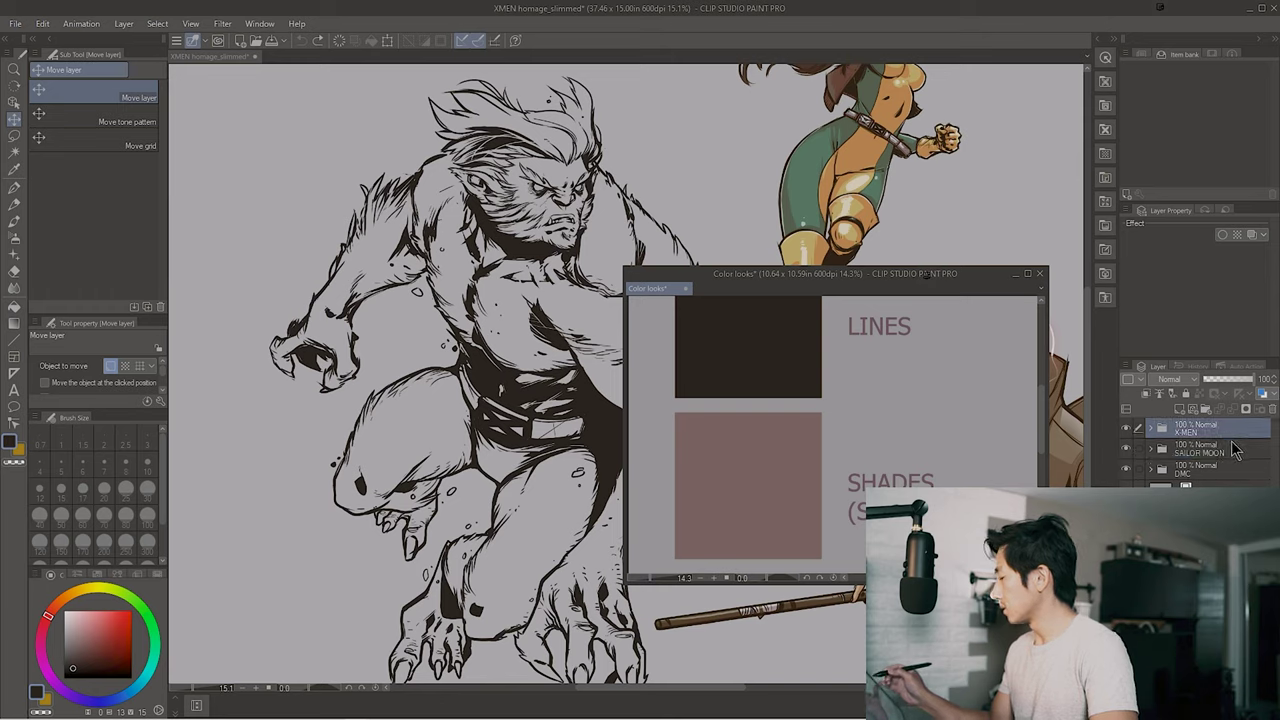
Paste the X-MEN colour guide folder into the beast folder and close the Color looks document without saving it
ctrl+click(494, 432)
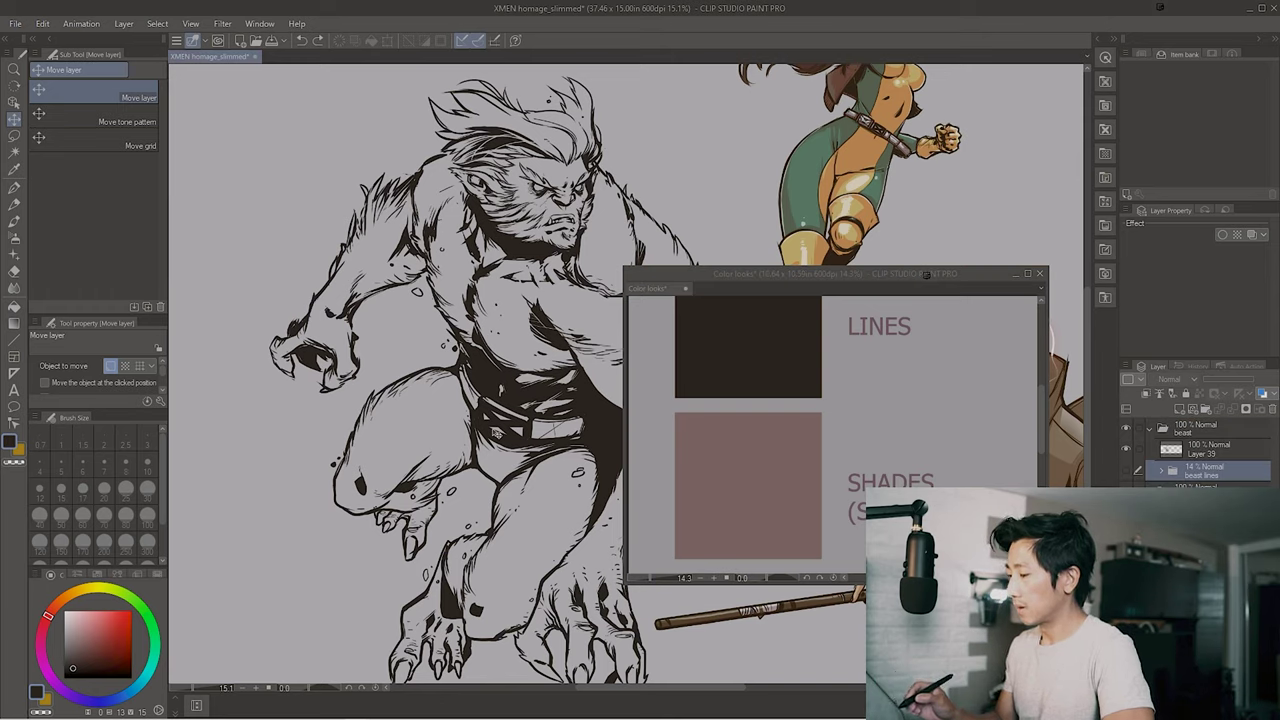
key(ctrl+v)
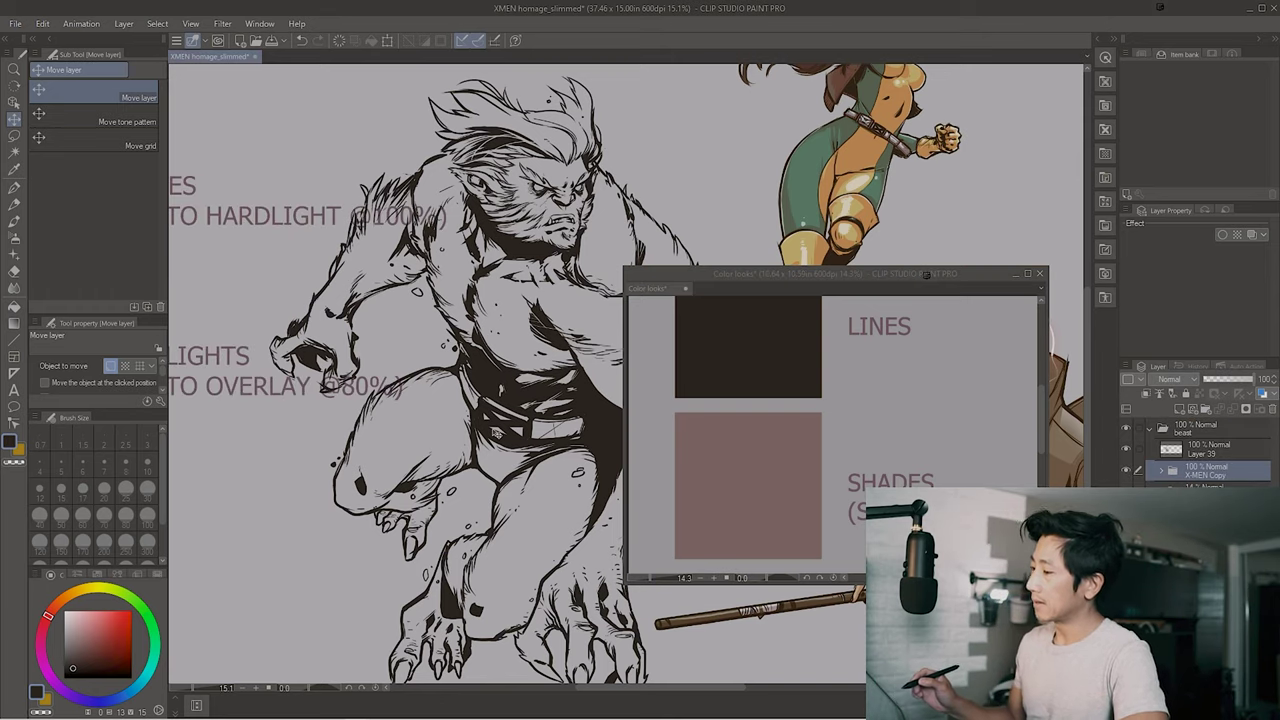
click(1041, 275)
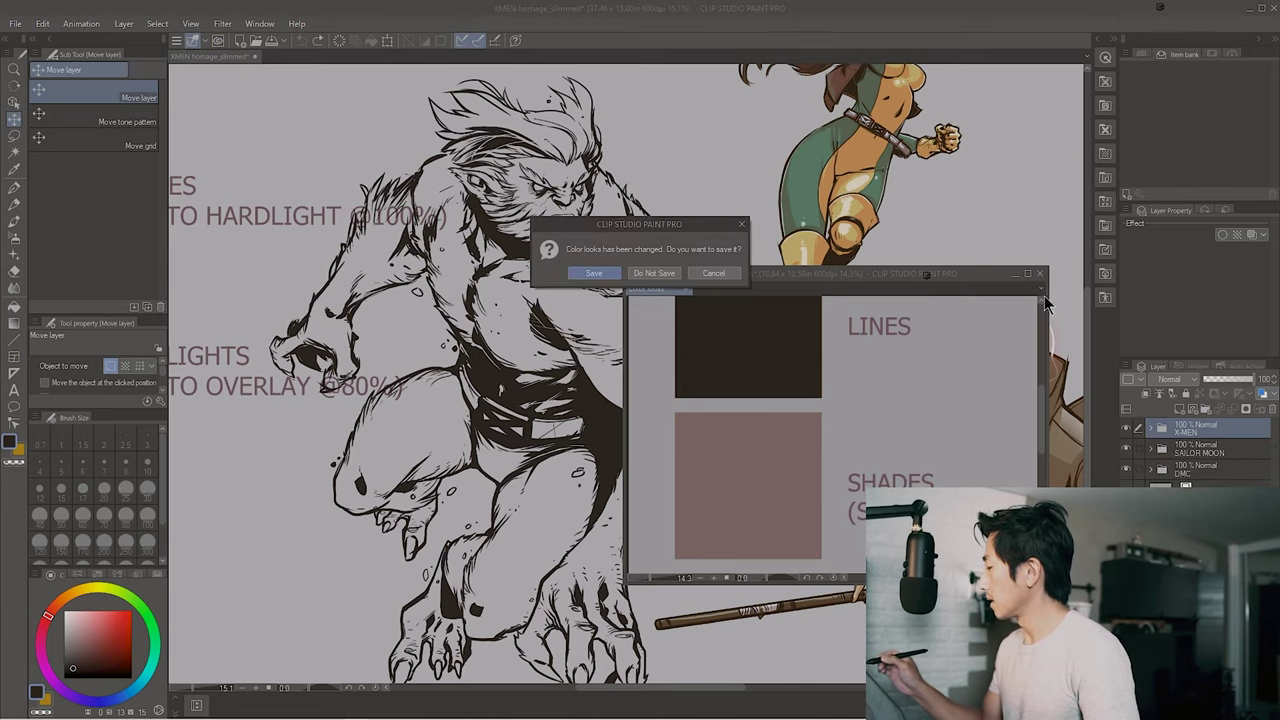
click(655, 274)
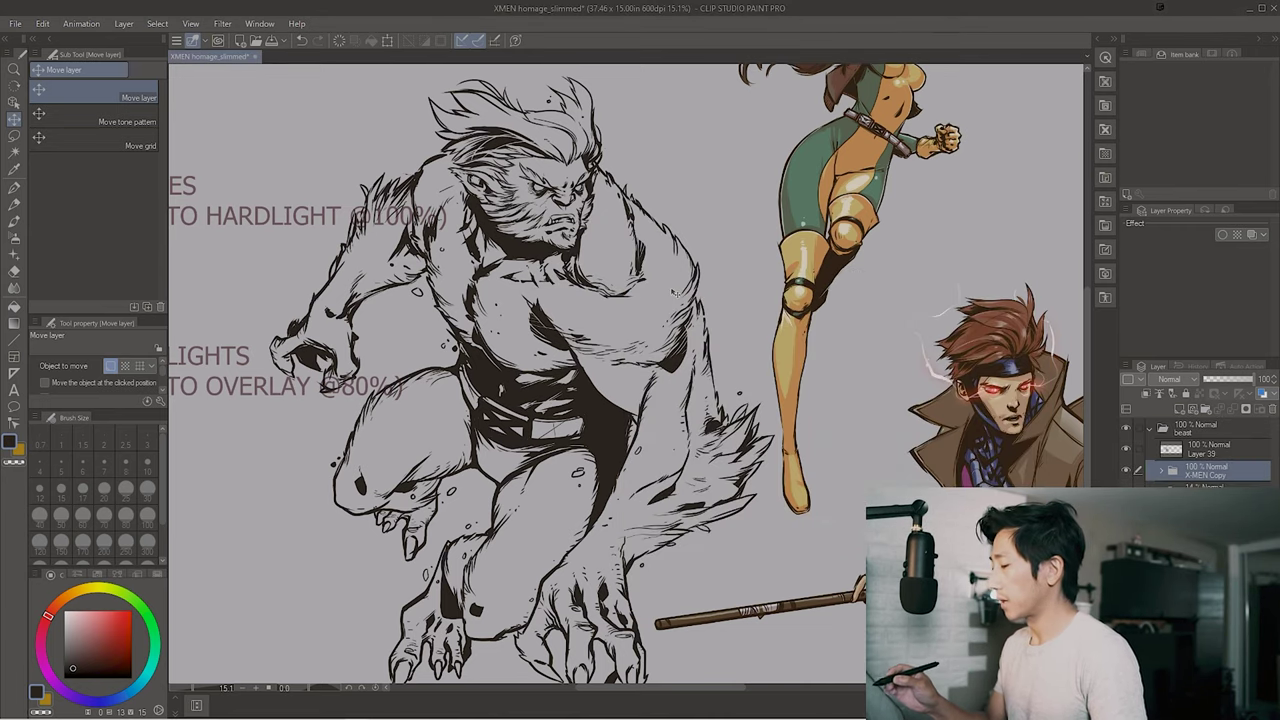
Move the pasted colour guide beside Beast and scale it down to about 70% so its labels clear the figure
drag(450, 366, 680, 469)
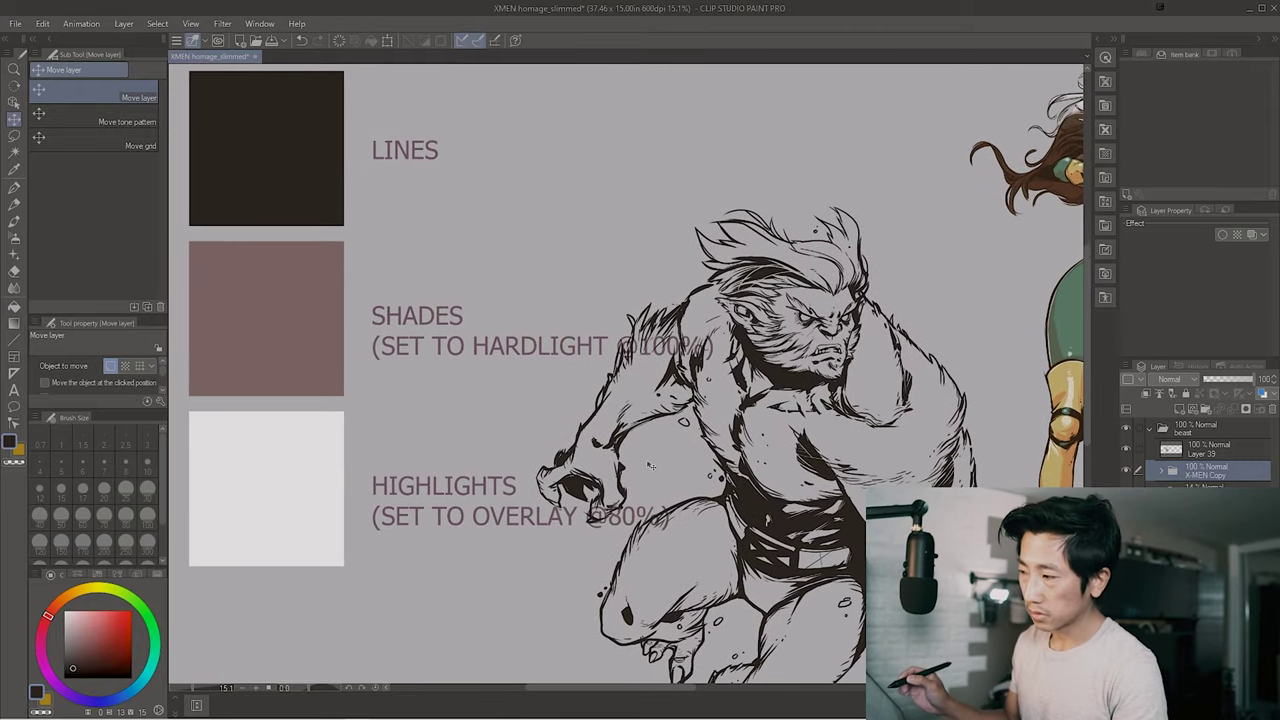
key(ctrl+t)
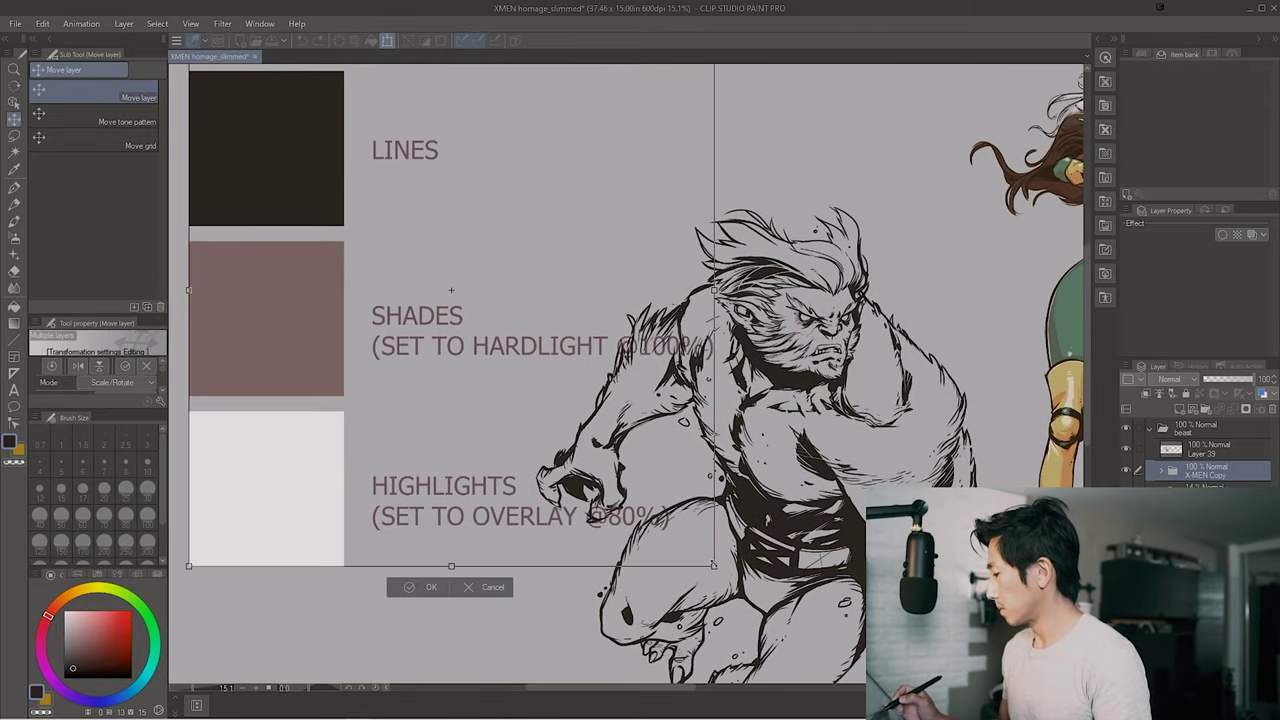
drag(713, 566, 556, 400)
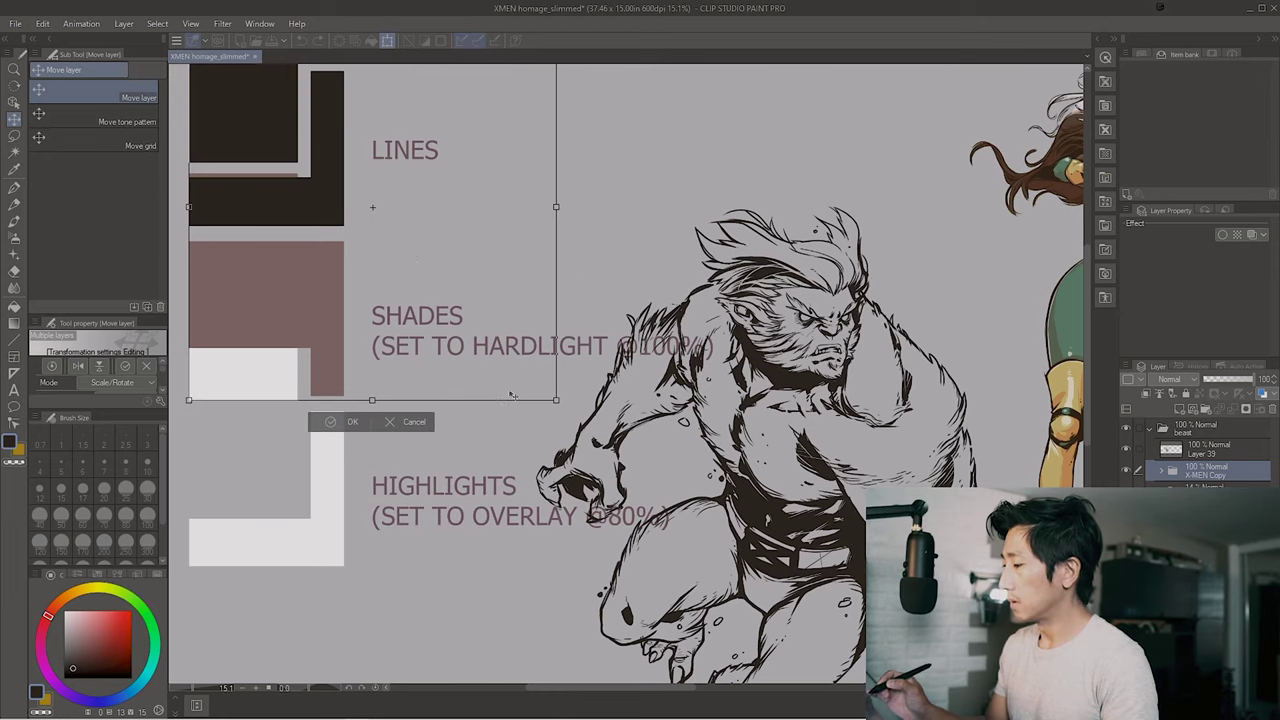
drag(445, 225, 464, 316)
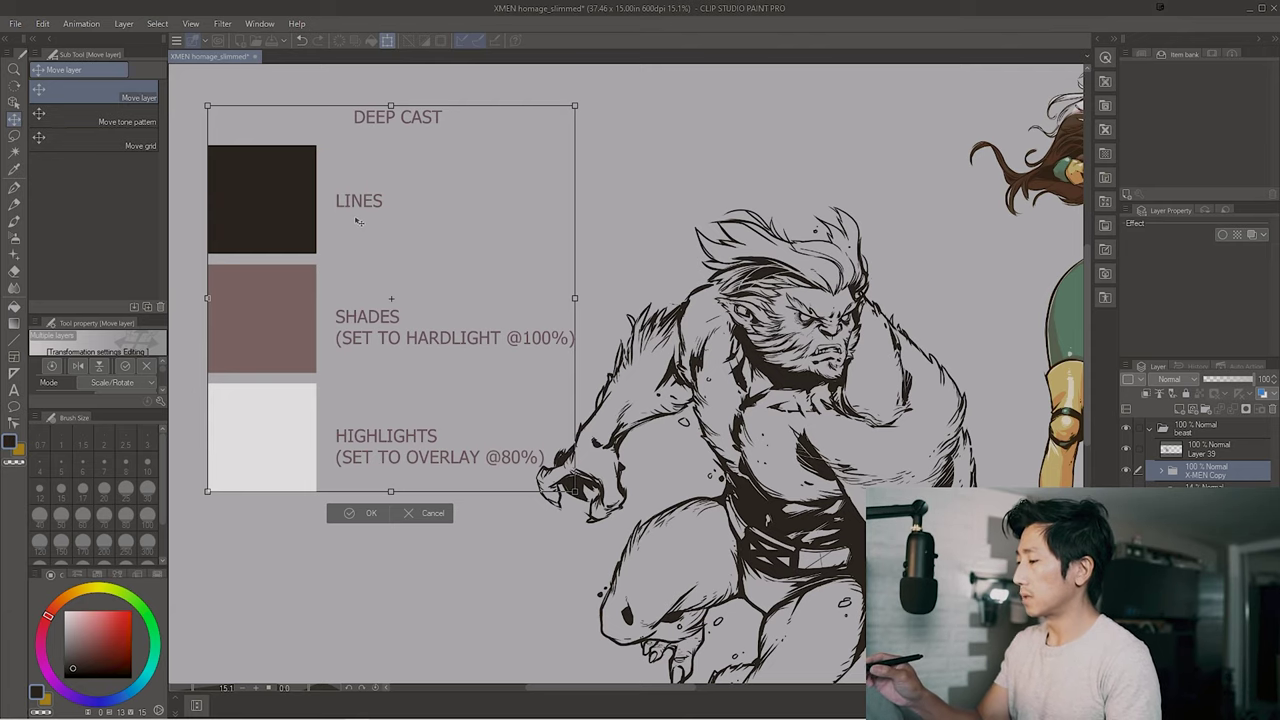
key(Return)
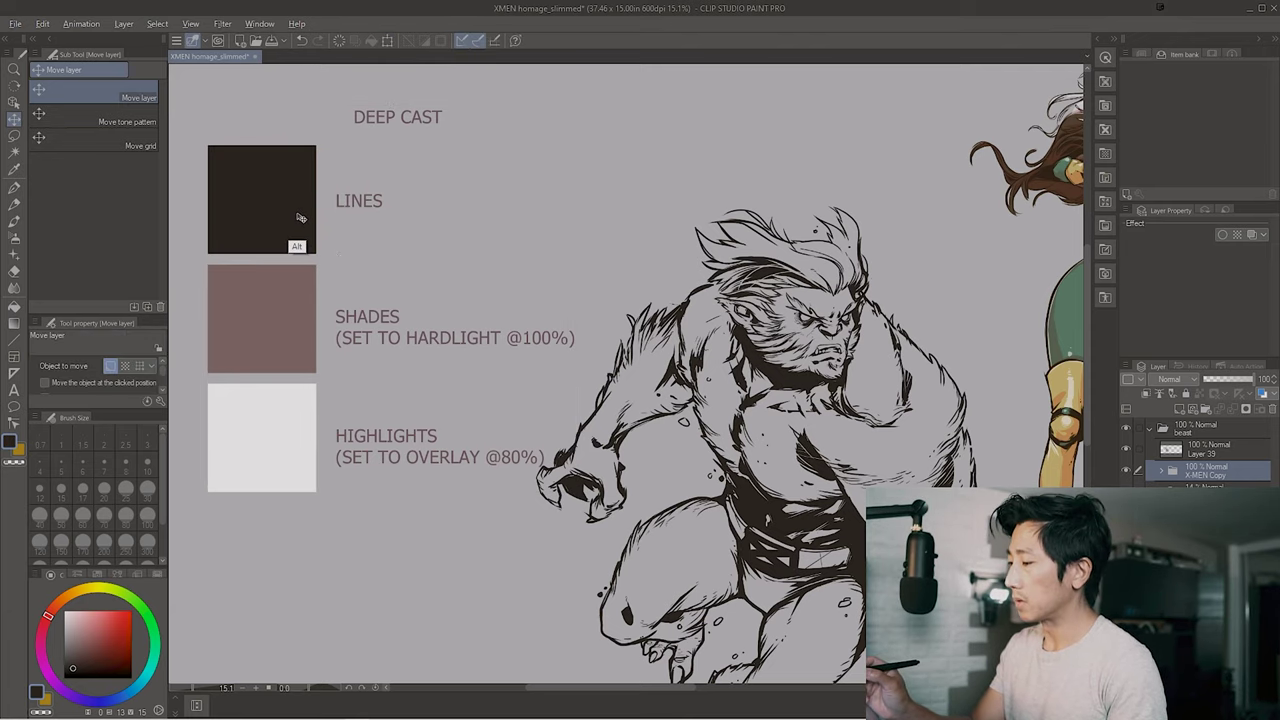
key(alt)
key(w)
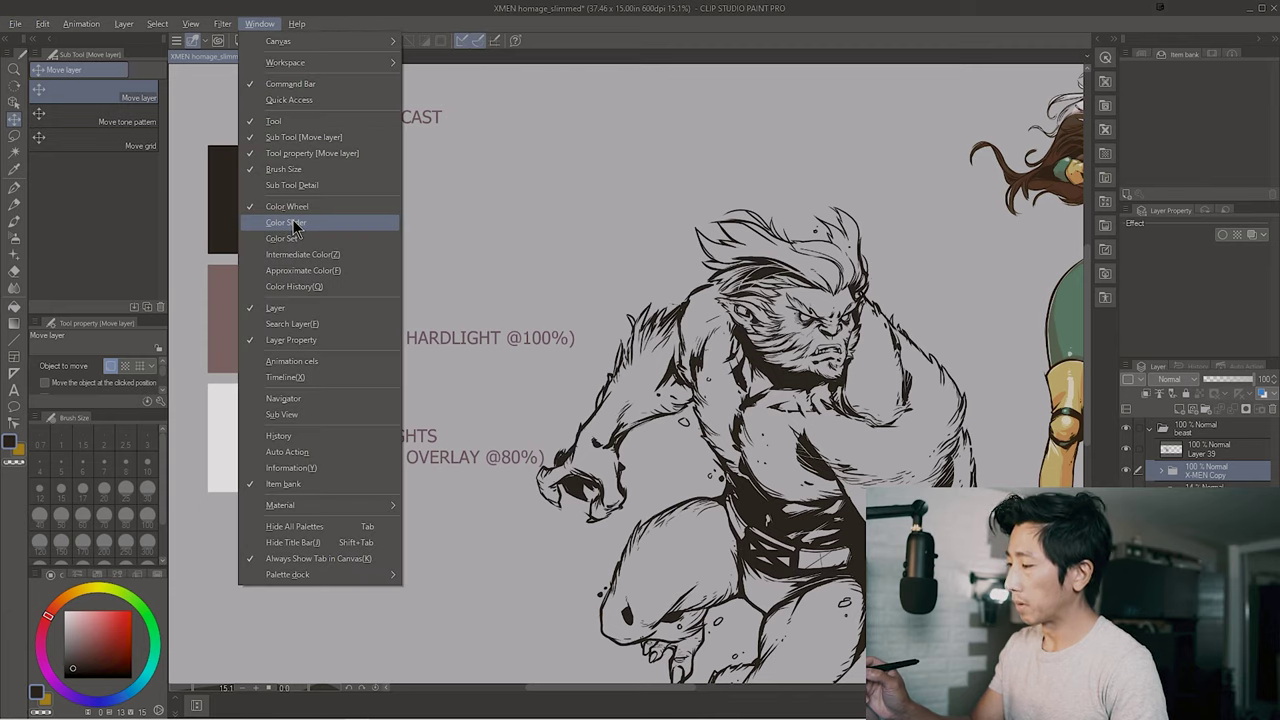
click(472, 182)
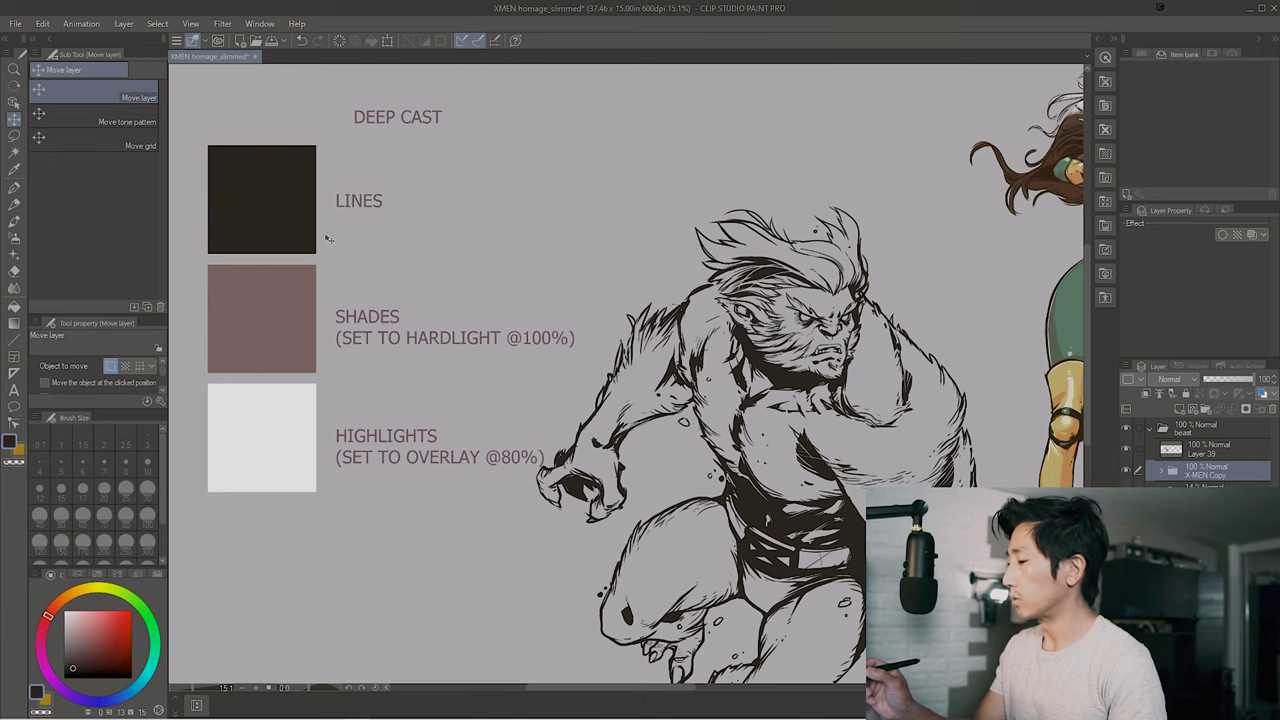
Add a blank layer in the beast folder and set the G-pen to a muted blue at brush size 80
key(p)
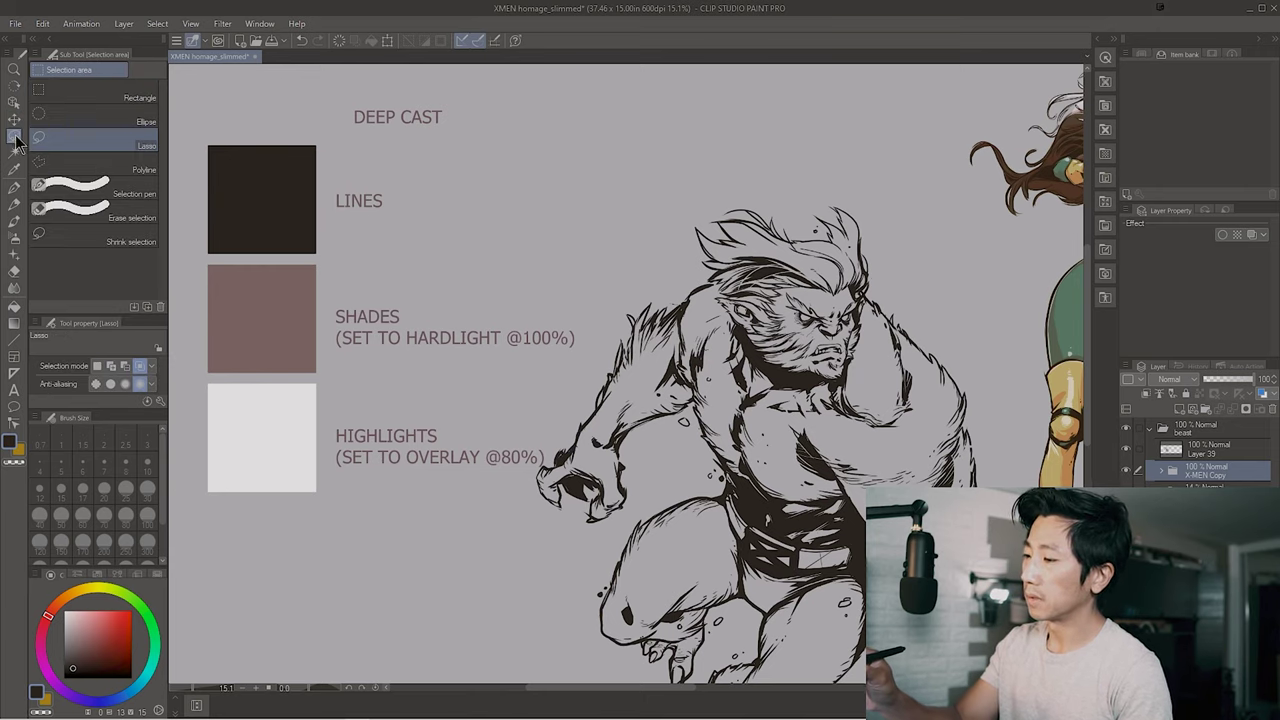
drag(559, 356, 360, 216)
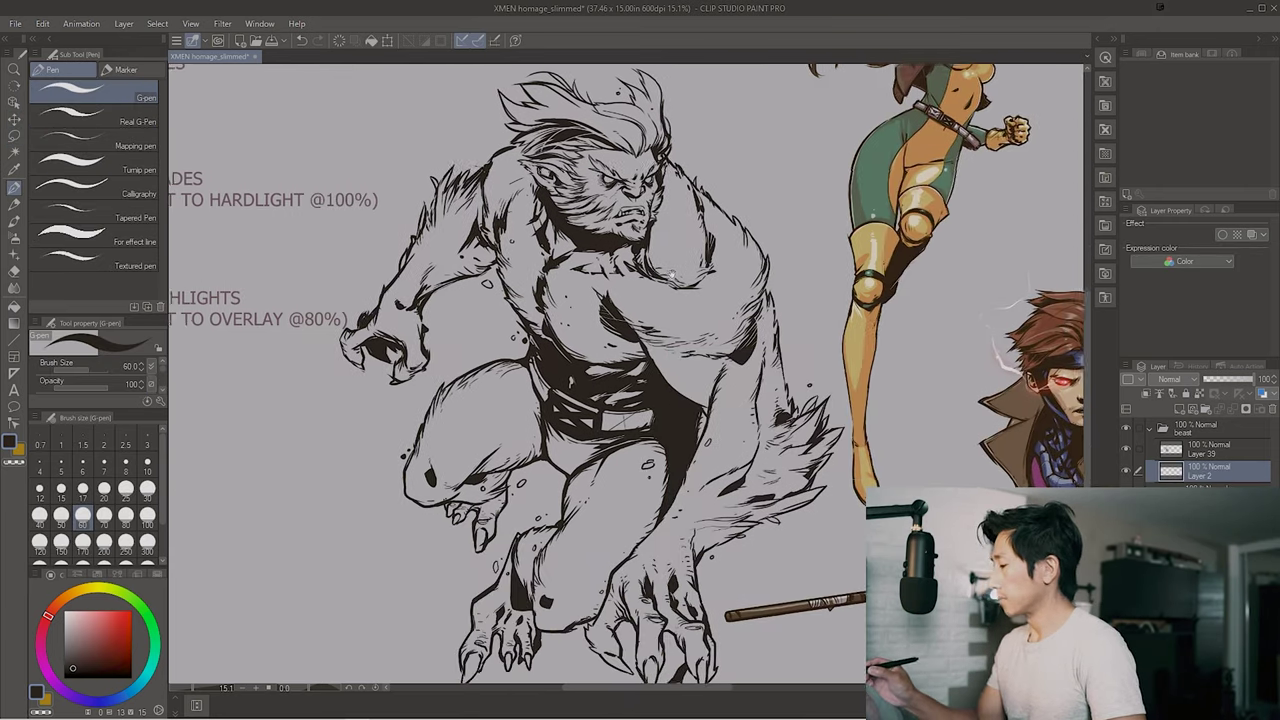
click(112, 699)
click(94, 641)
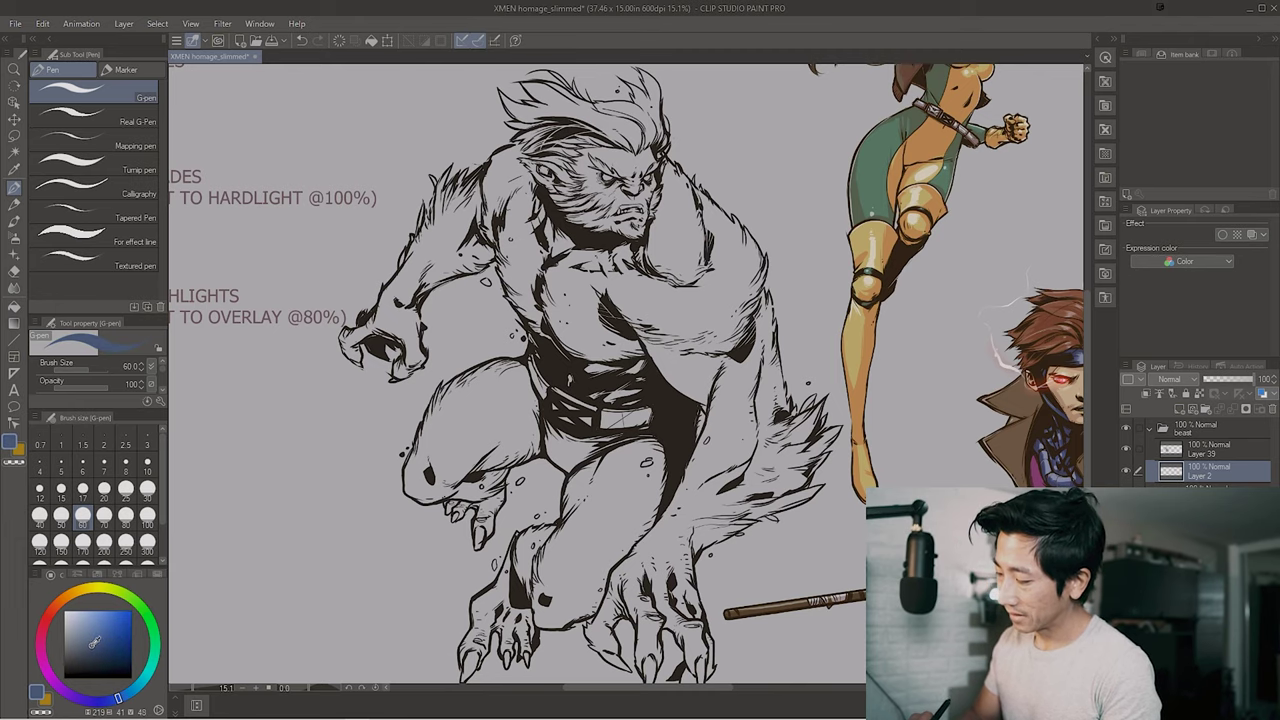
key(bracketright)
key(bracketright)
Hide the gambit and rogue groups, keep the beast group visible, and select its blank colour layer
drag(640, 300, 360, 420)
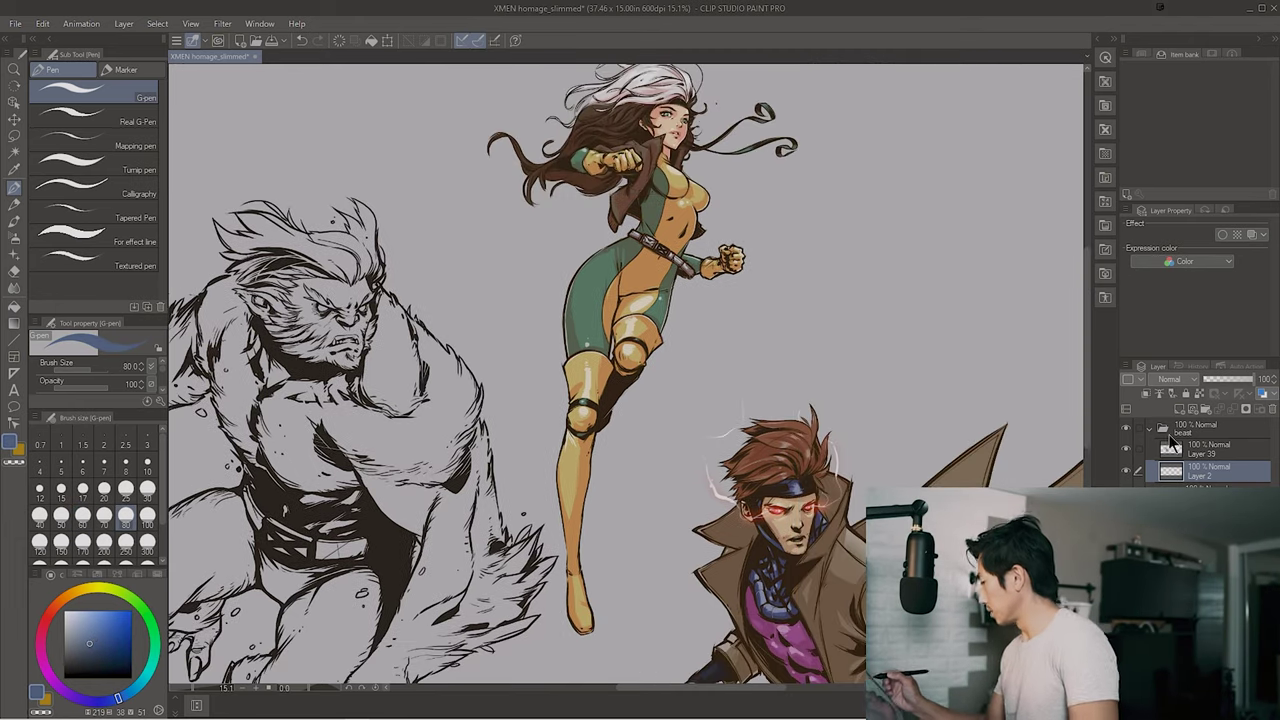
click(1150, 428)
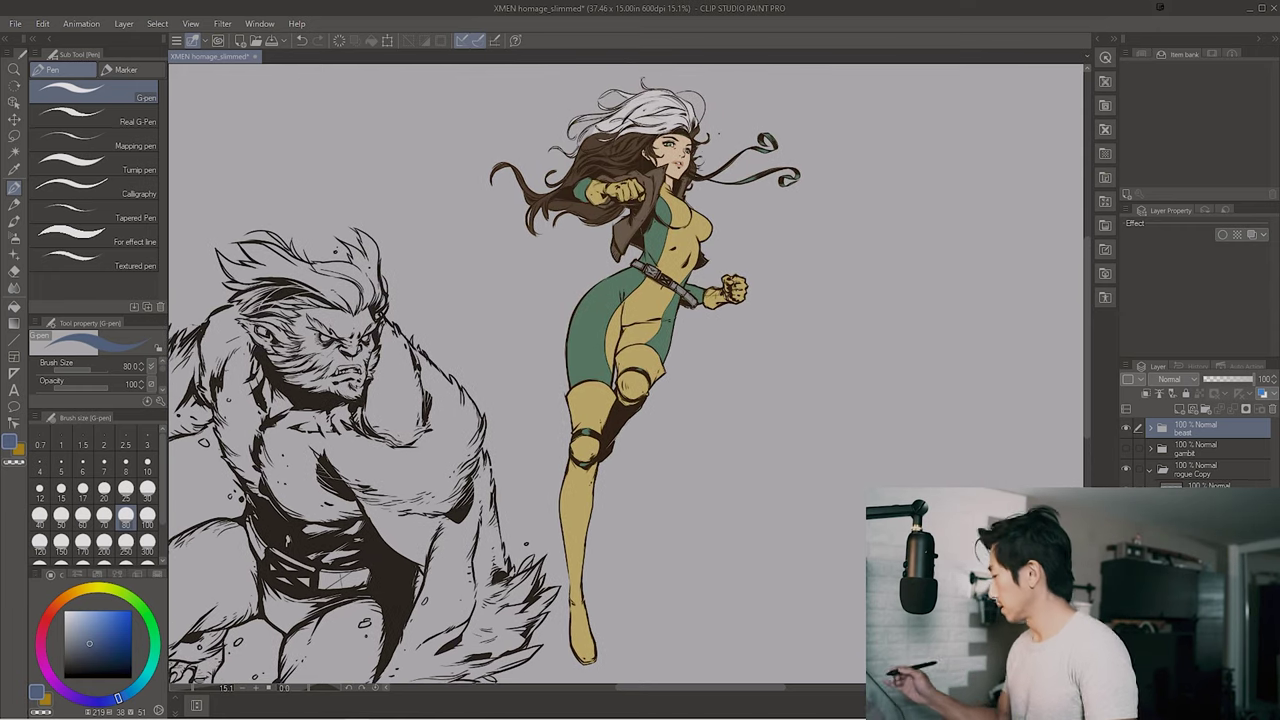
click(1130, 432)
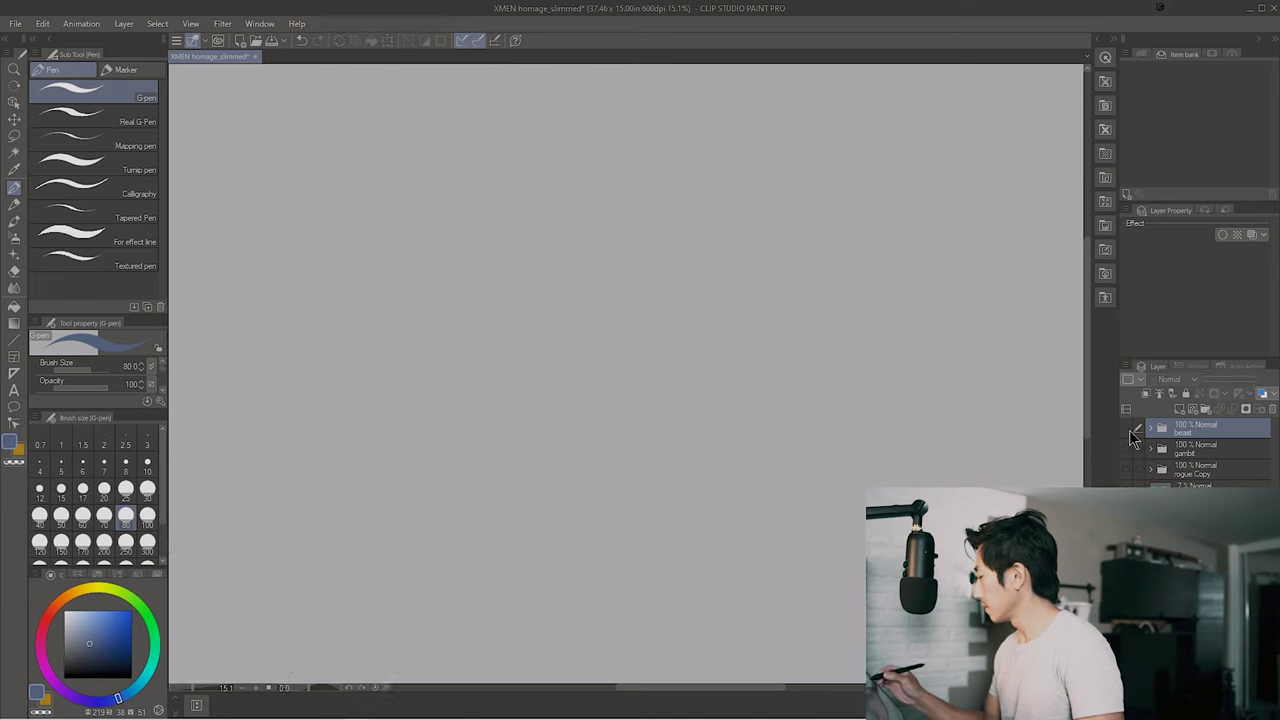
click(1130, 432)
click(1150, 428)
click(1210, 470)
scroll(625, 410, up, 2)
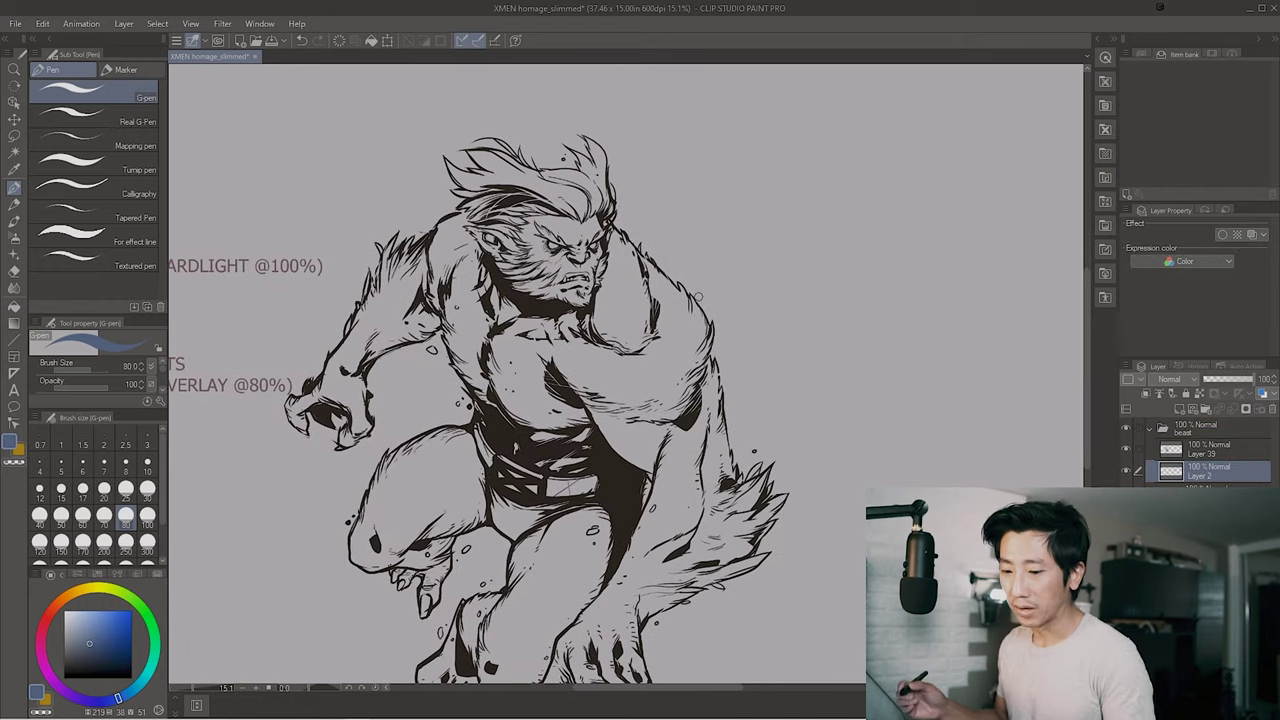
Outline Beast's arms, hands, legs and torso with the Lasso and fill them with flat muted blue
scroll(697, 297, down, 2)
key(m)
scroll(632, 294, up, 2)
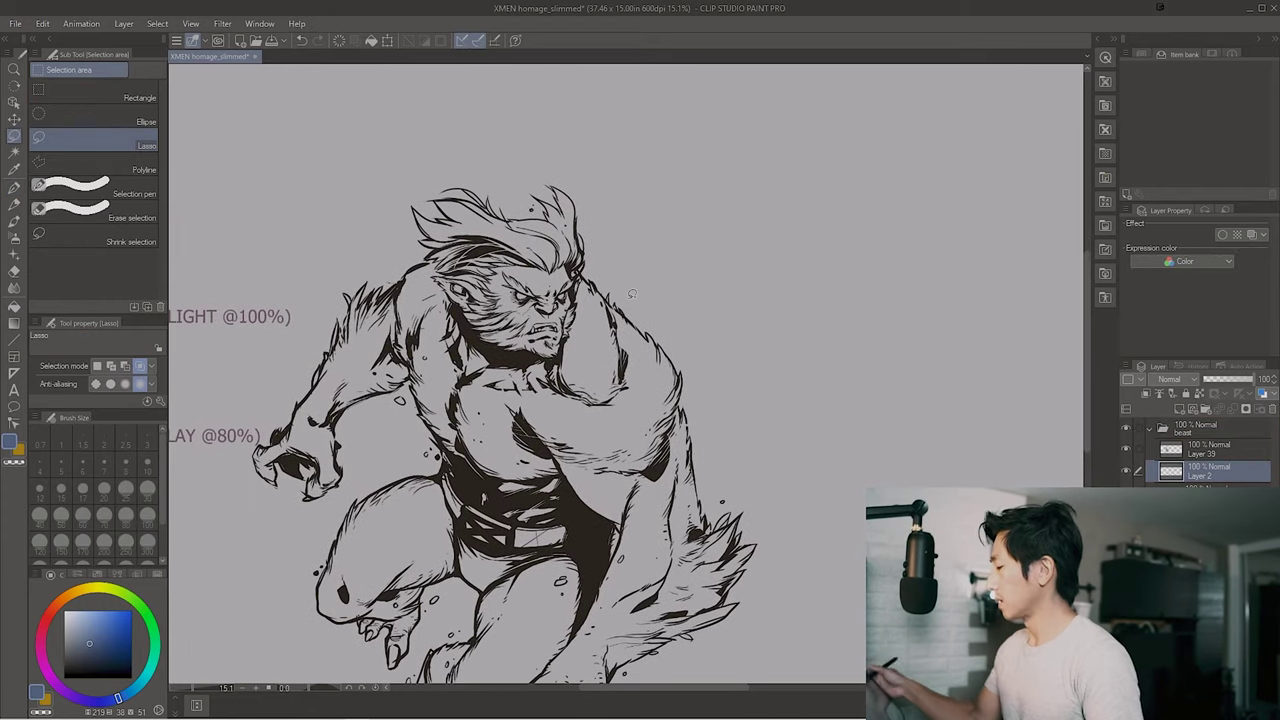
scroll(632, 294, up, 2)
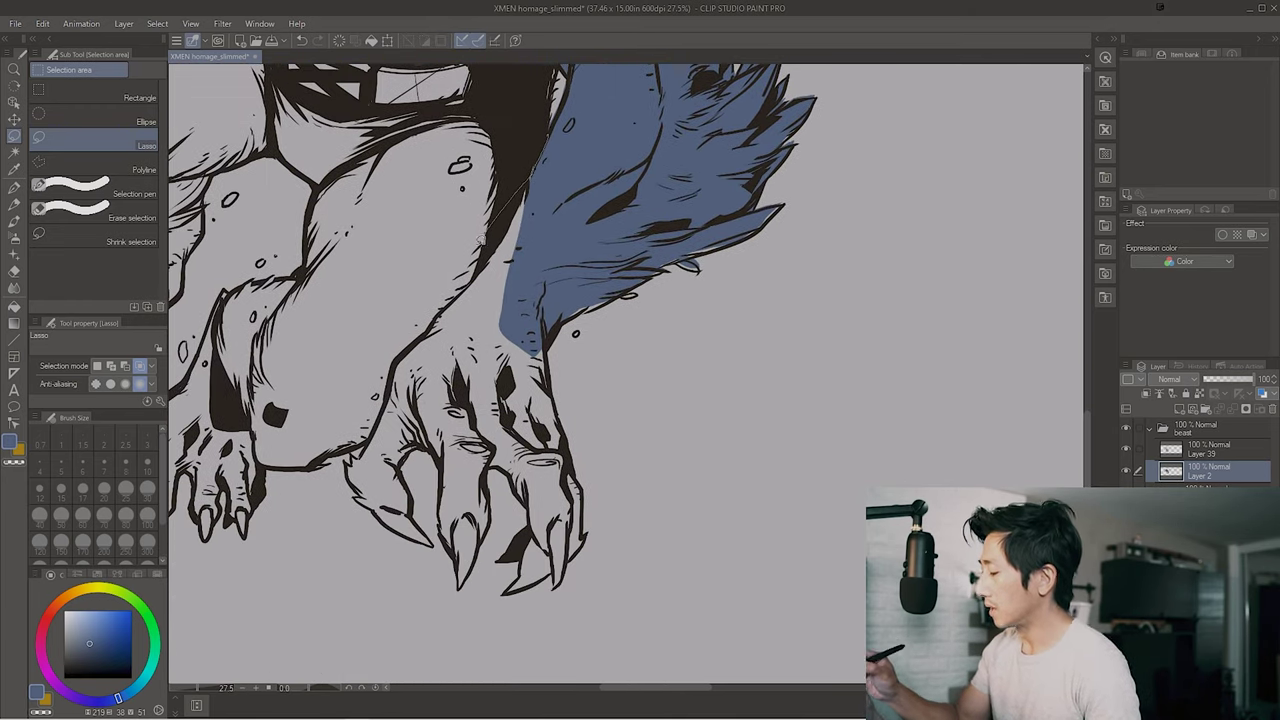
drag(487, 234, 346, 470)
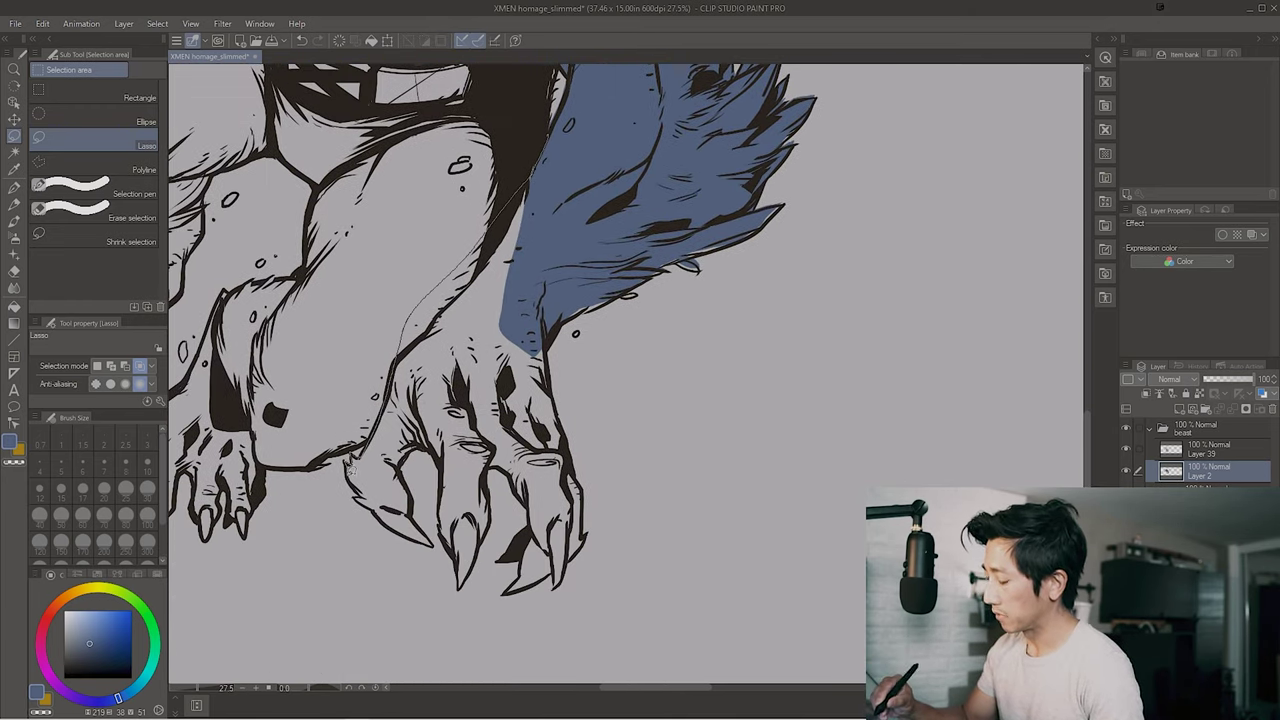
drag(416, 499, 470, 420)
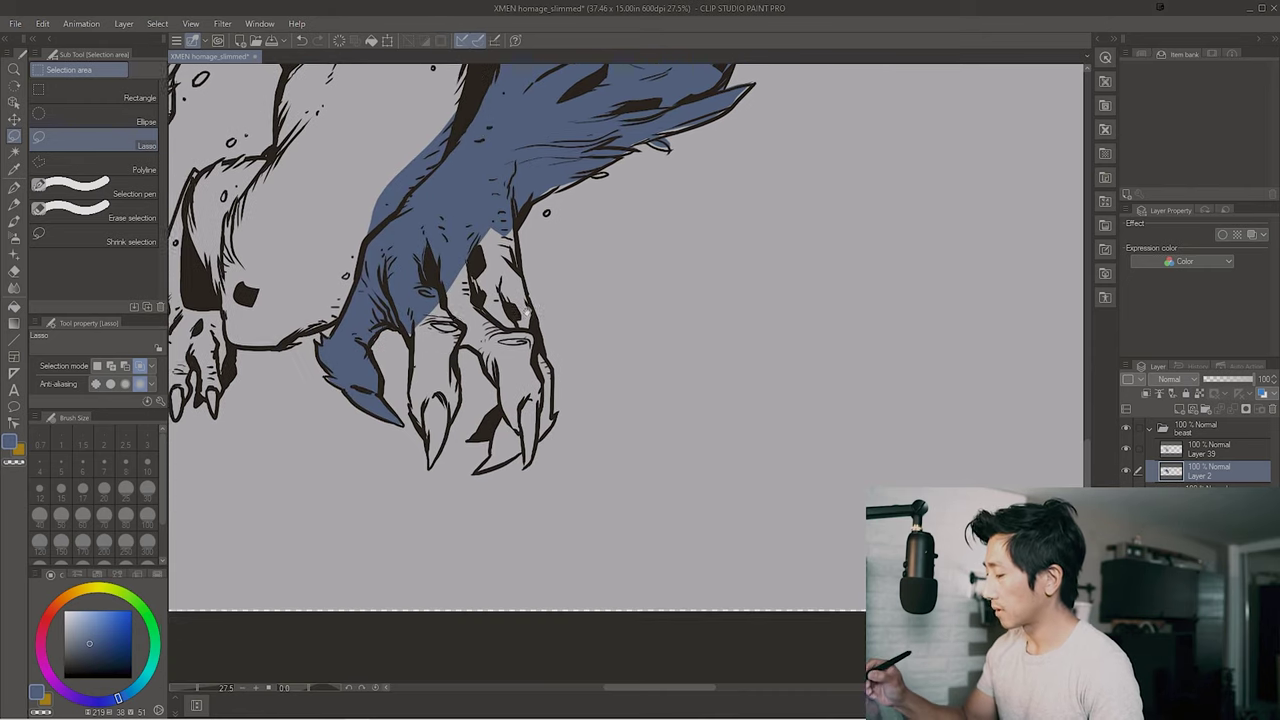
mouse_move(445, 215)
mouse_down()
mouse_move(415, 440)
mouse_move(455, 455)
mouse_up()
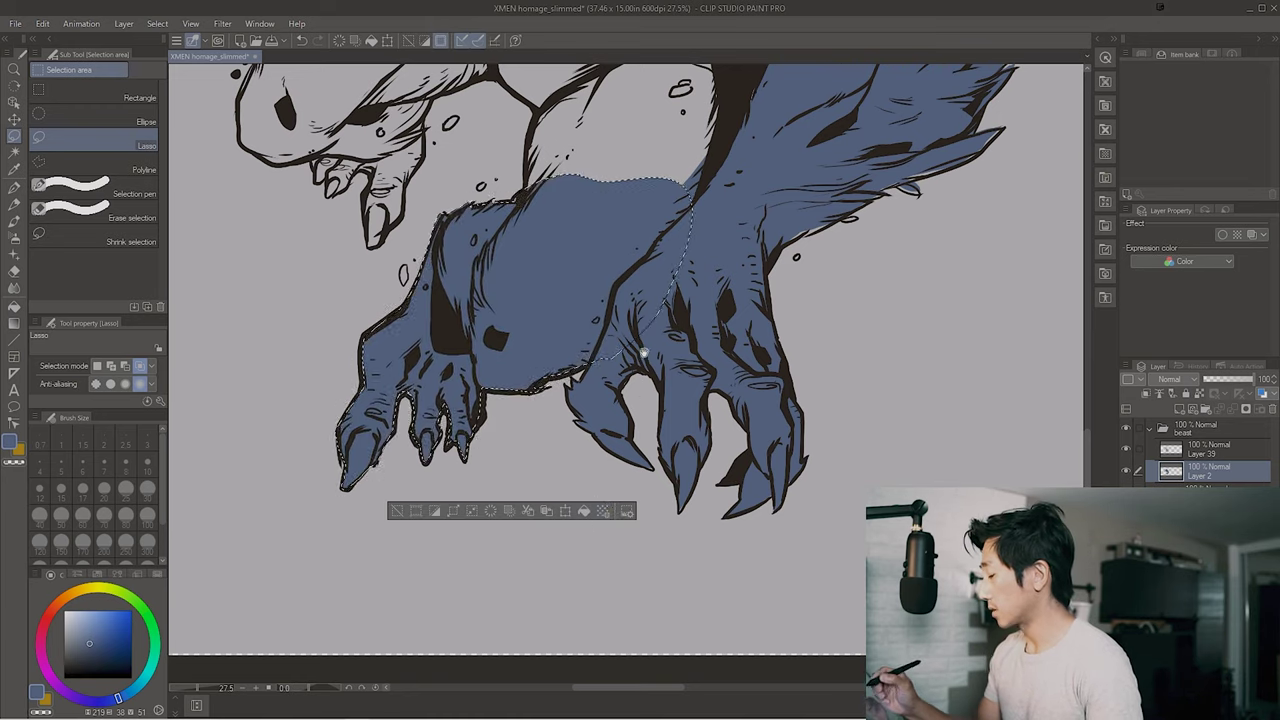
drag(495, 420, 728, 240)
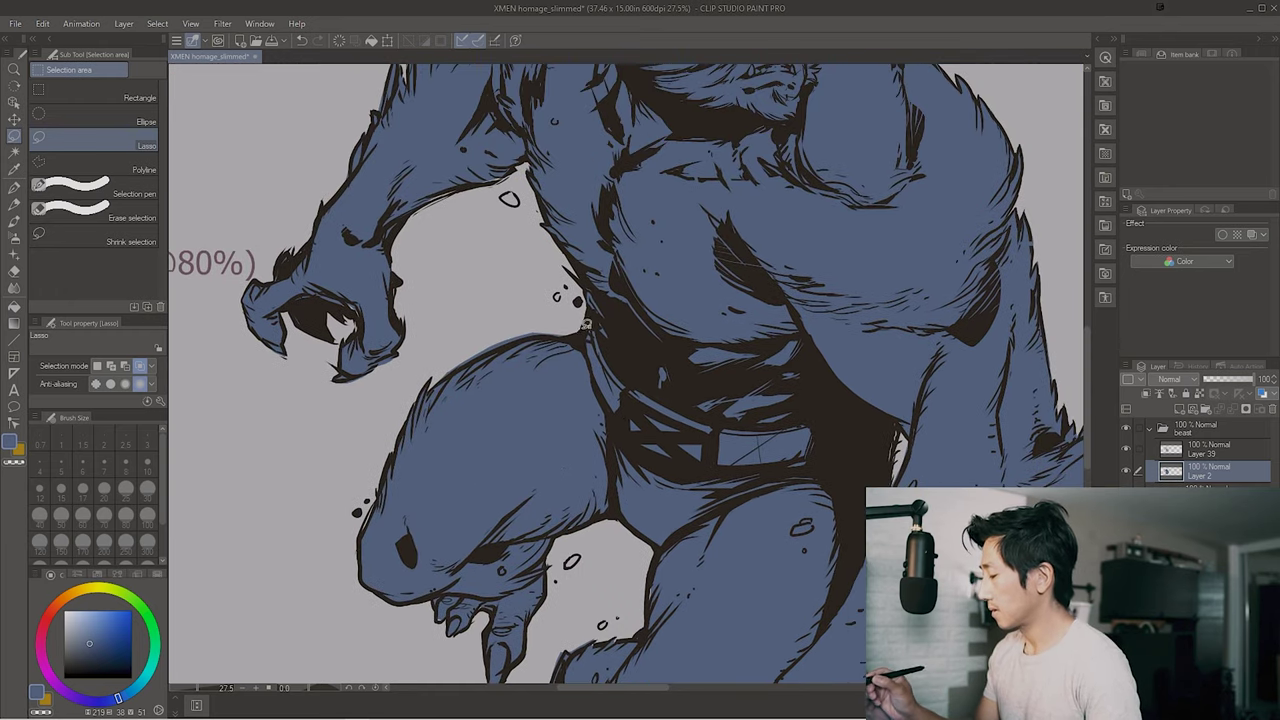
drag(438, 360, 582, 330)
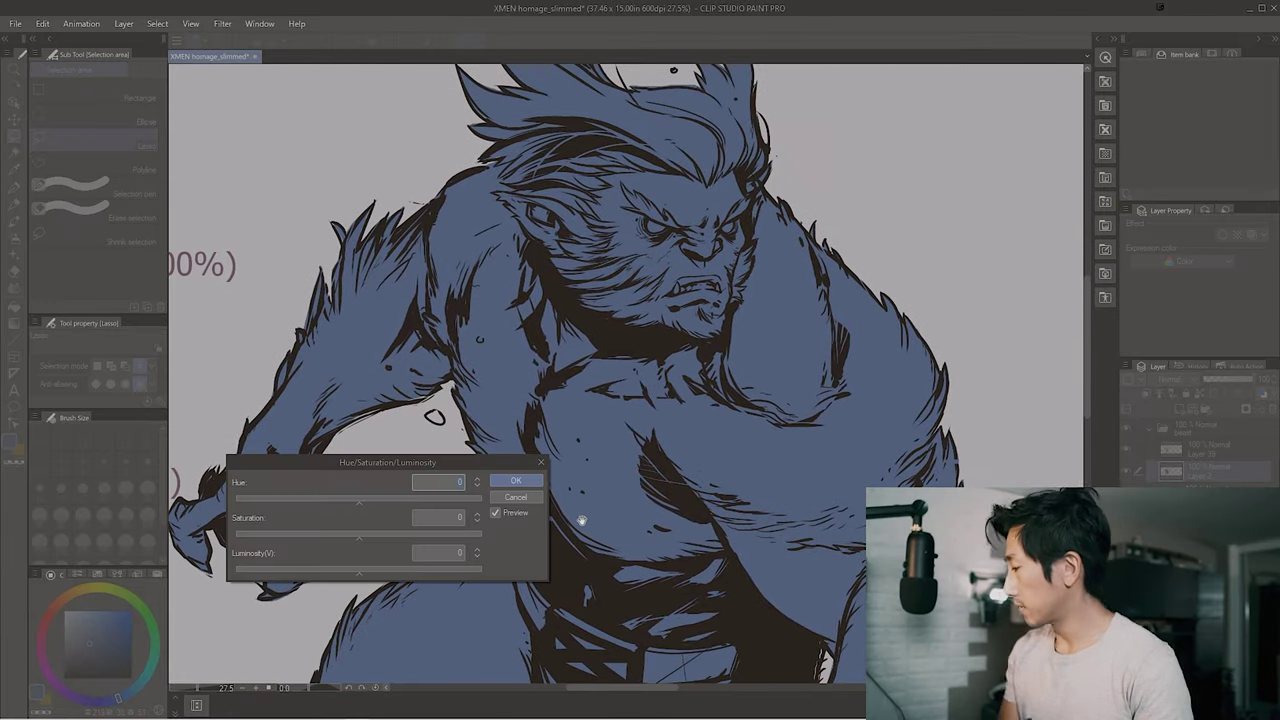
Lighten Beast's flat blue by raising Luminosity in a Hue/Saturation/Luminosity correction
drag(358, 570, 457, 566)
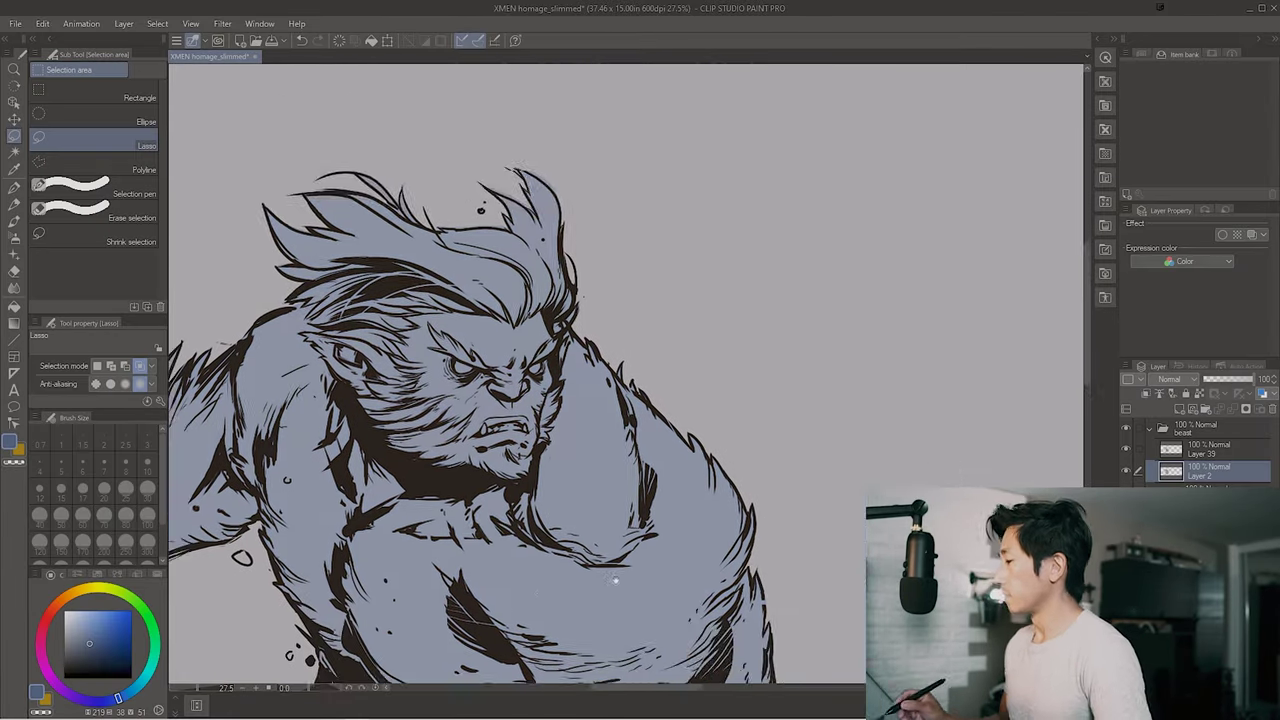
drag(615, 580, 794, 357)
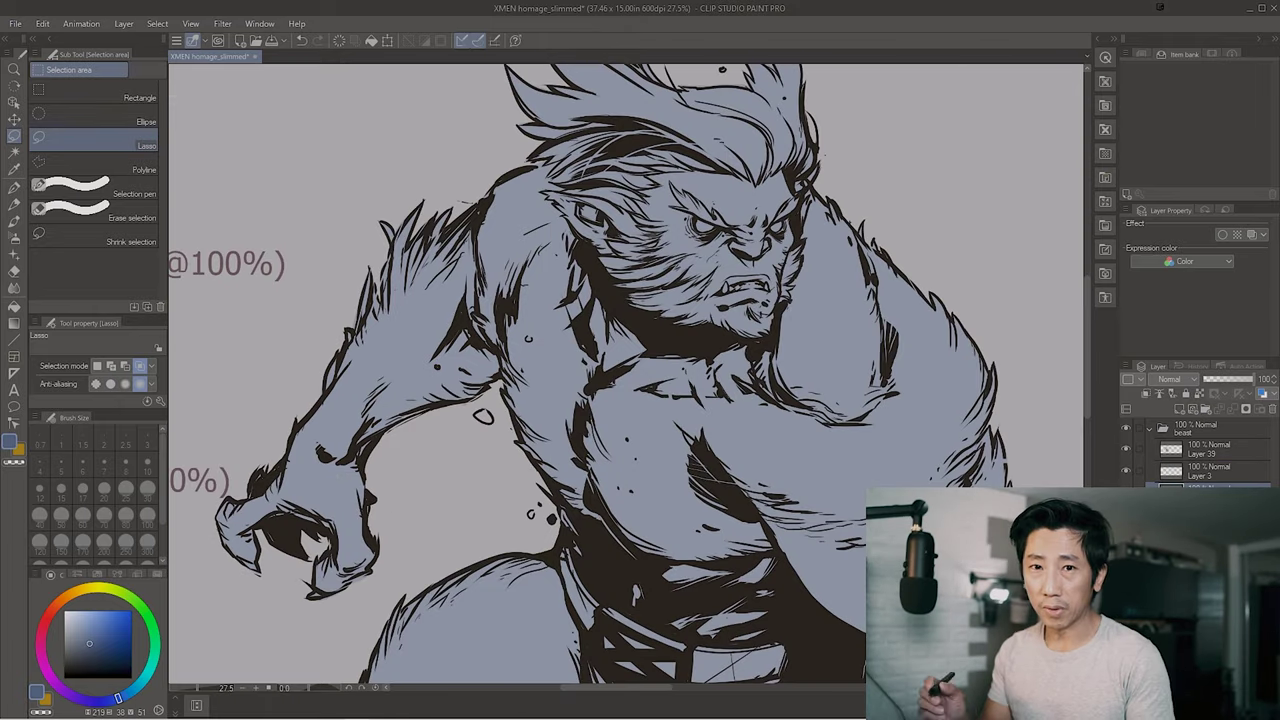
key(w)
key(p)
mouse_move(535, 172)
mouse_down()
mouse_move(505, 190)
mouse_move(478, 300)
mouse_up()
key(ctrl+z)
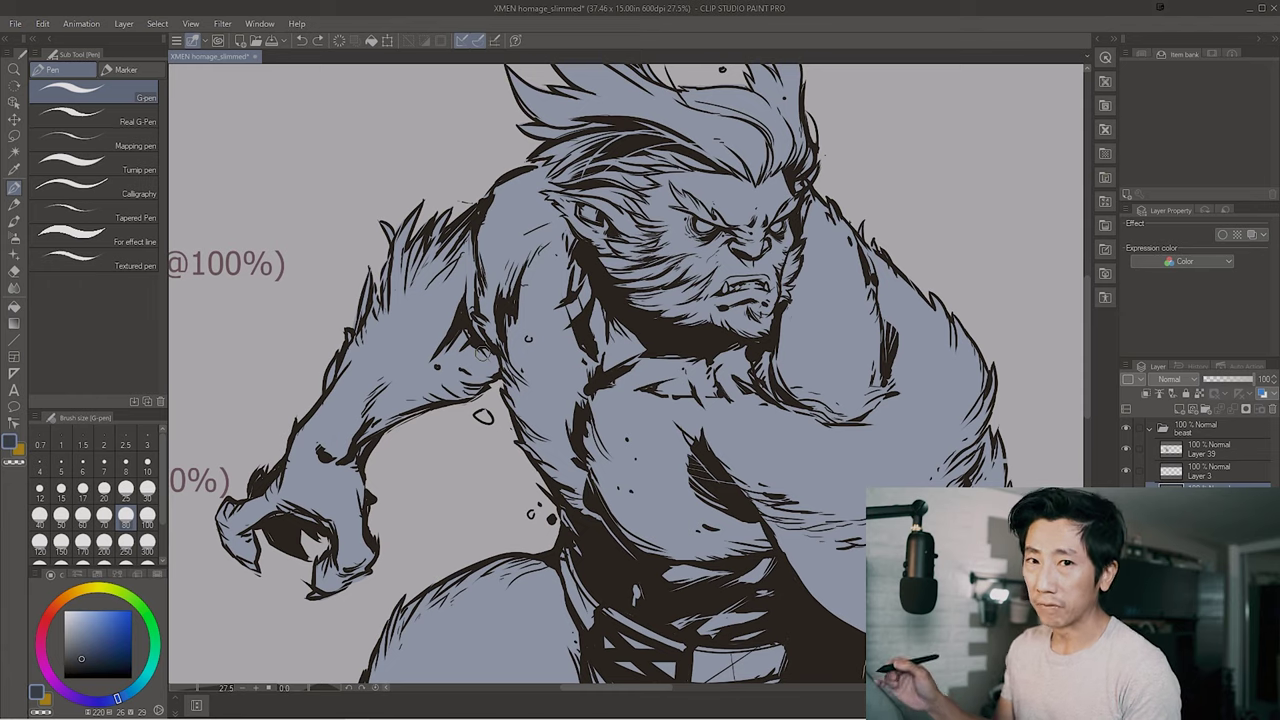
Sample the SHADES swatch from the colour guide and set the empty layer above the flats to Hard light
scroll(481, 350, down, 3)
scroll(635, 357, up, 5)
drag(600, 330, 635, 370)
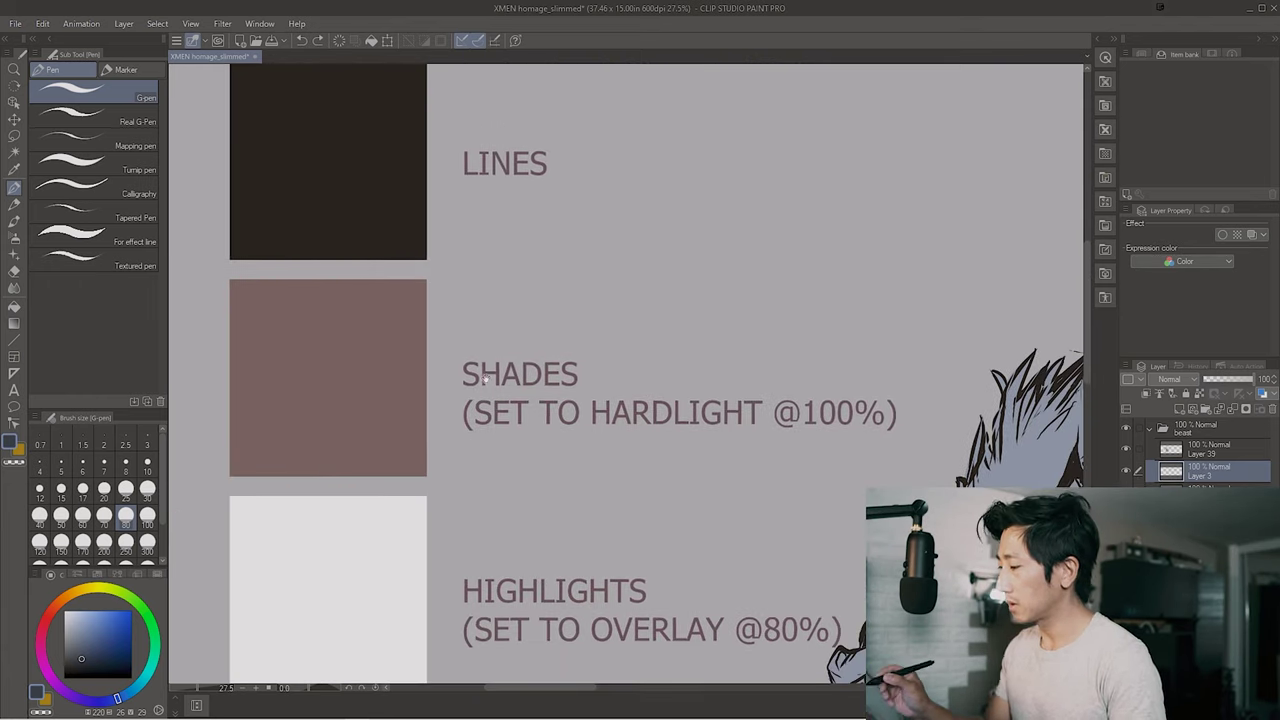
scroll(635, 357, down, 1)
scroll(635, 357, down, 3)
click(1170, 379)
click(1170, 303)
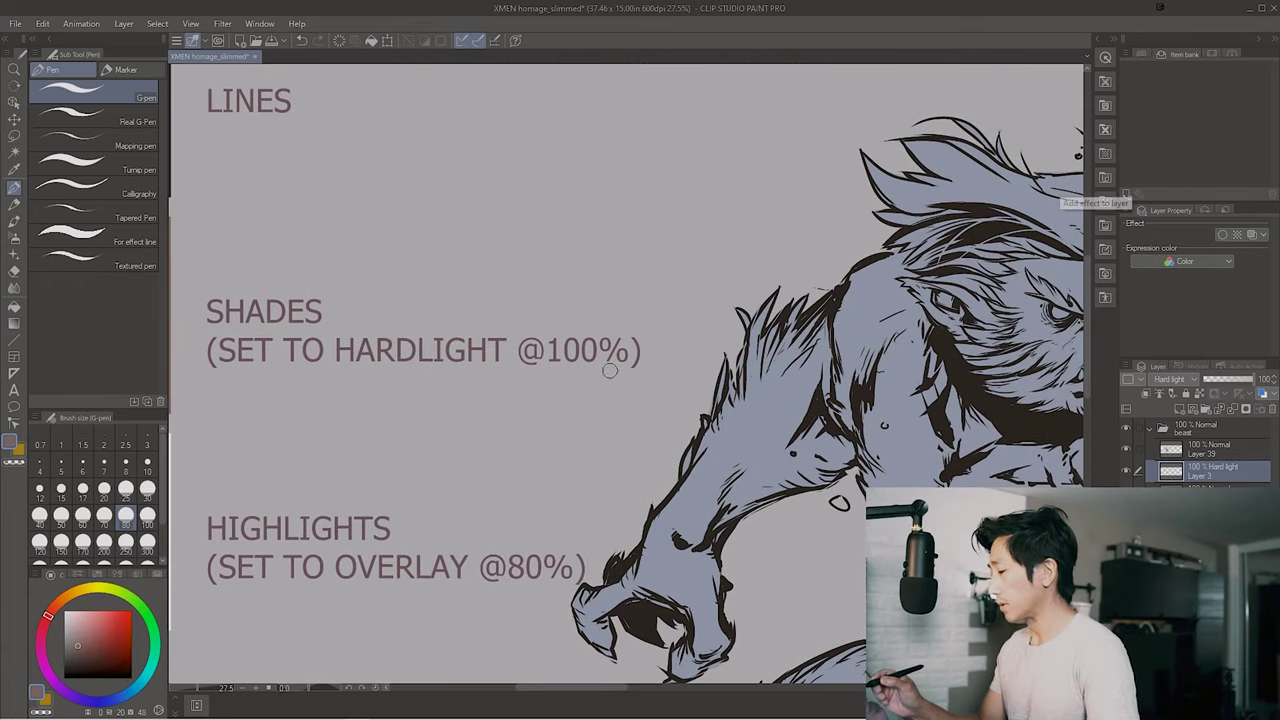
Lasso and fill shadow shapes around Beast's eyes, nose and mouth on the Hard light layer
scroll(606, 366, up, 3)
key(m)
mouse_move(672, 288)
mouse_down()
mouse_move(554, 280)
mouse_move(530, 310)
mouse_move(578, 298)
mouse_move(600, 310)
mouse_move(574, 282)
mouse_up()
key(ctrl+d)
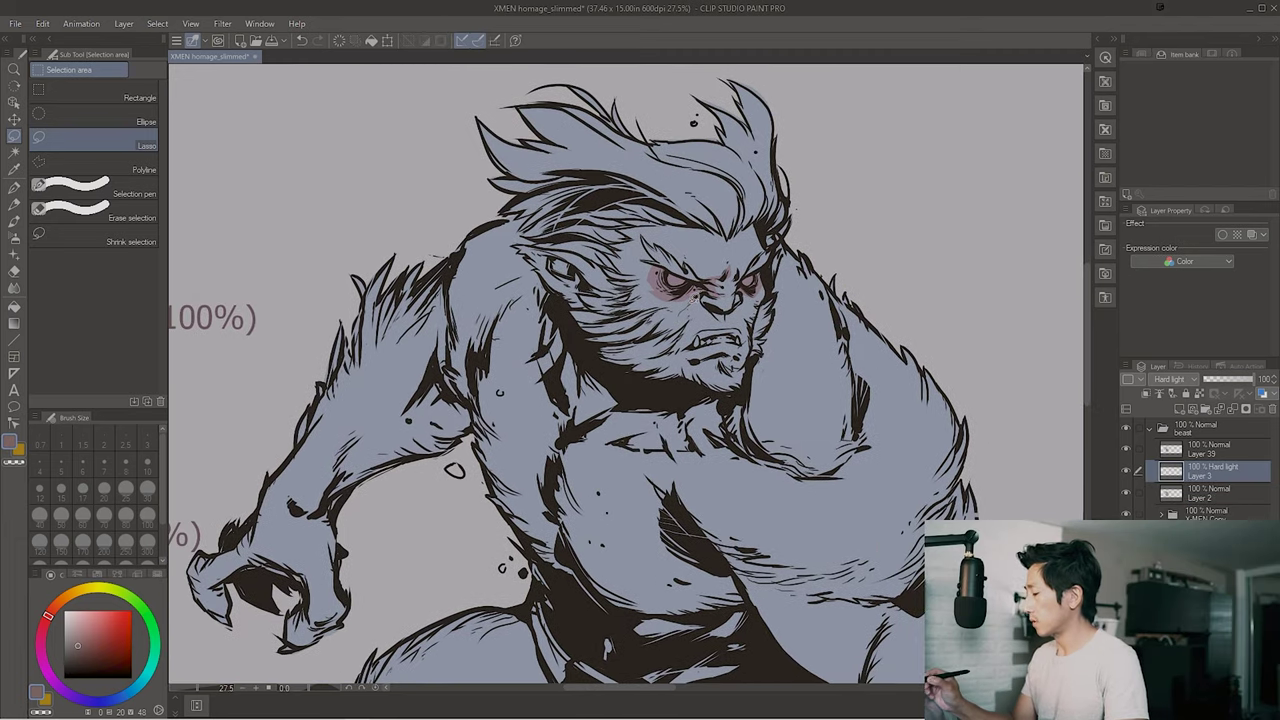
drag(712, 290, 706, 322)
mouse_move(750, 284)
mouse_down()
mouse_move(746, 334)
mouse_move(712, 342)
mouse_move(740, 346)
mouse_move(708, 334)
mouse_move(726, 336)
mouse_move(762, 386)
mouse_up()
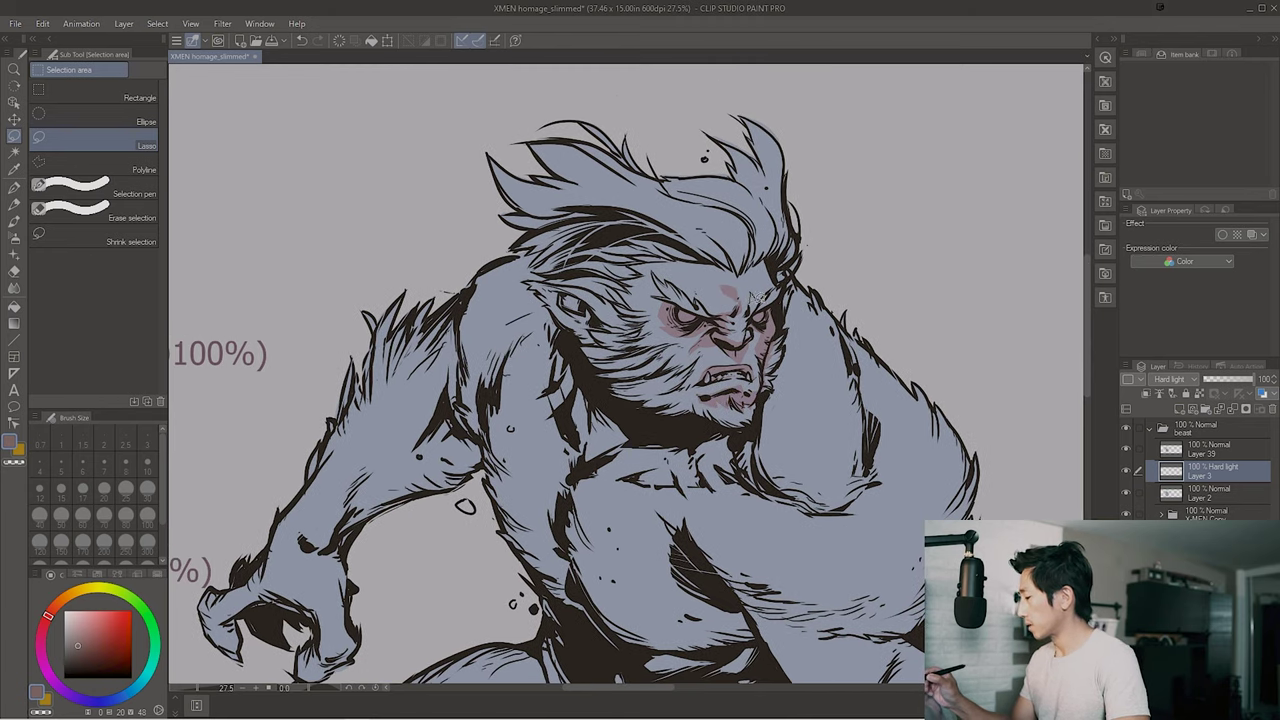
Lasso and fill shadow shapes on Beast's brow and along the front of his hair
drag(752, 298, 780, 300)
mouse_move(690, 284)
mouse_down()
mouse_move(660, 292)
mouse_move(700, 302)
mouse_up()
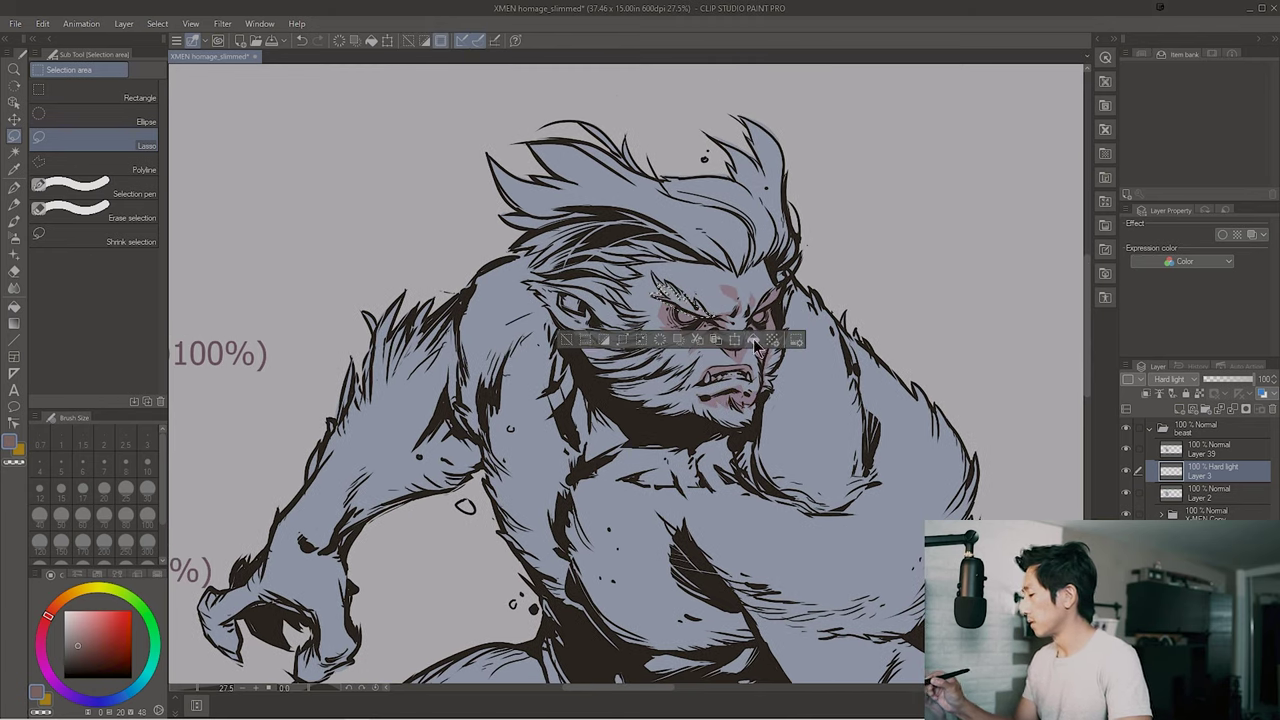
click(754, 342)
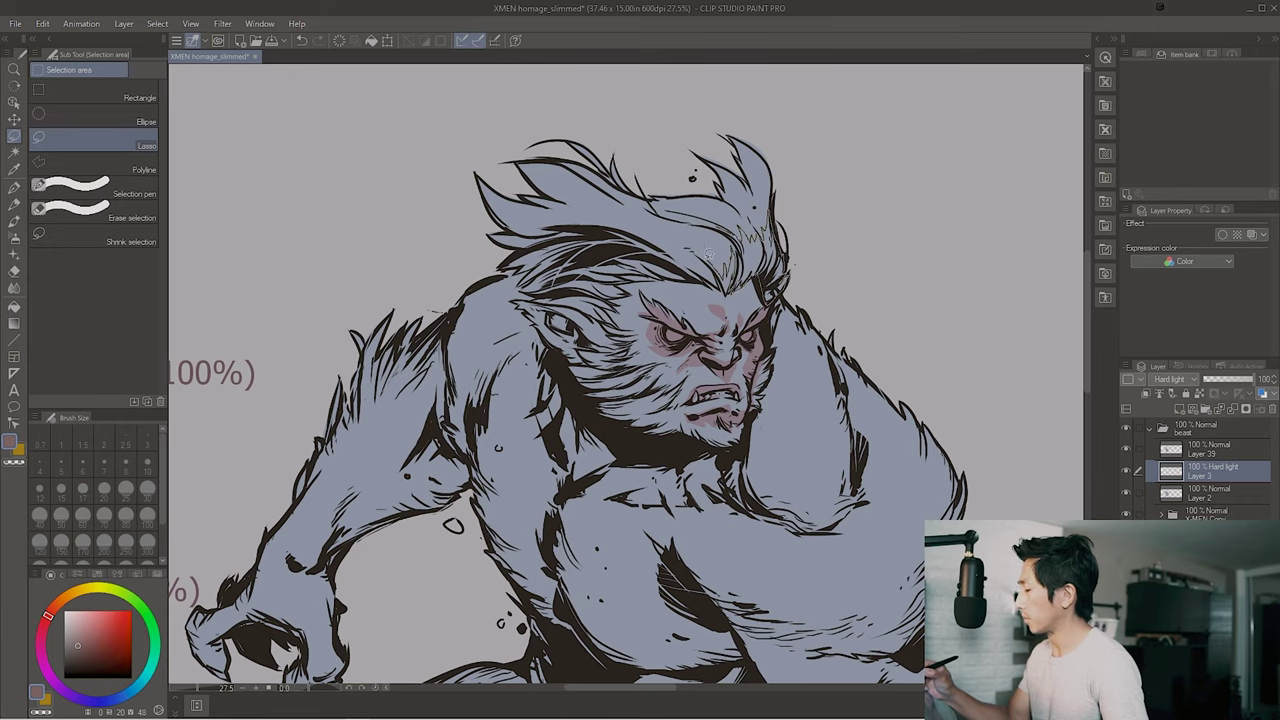
drag(715, 236, 745, 255)
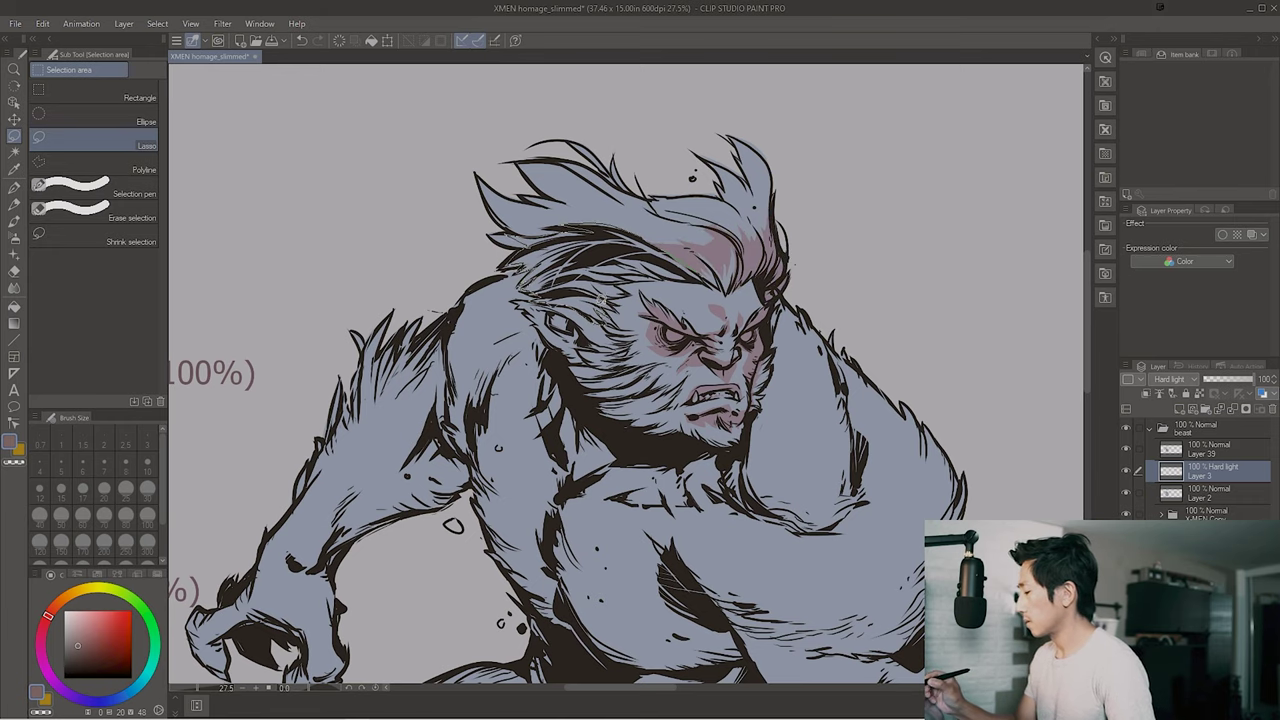
Lasso and fill shadows along the side of Beast's hair, temple, cheek fur and ear on the Hard light layer
drag(505, 250, 675, 258)
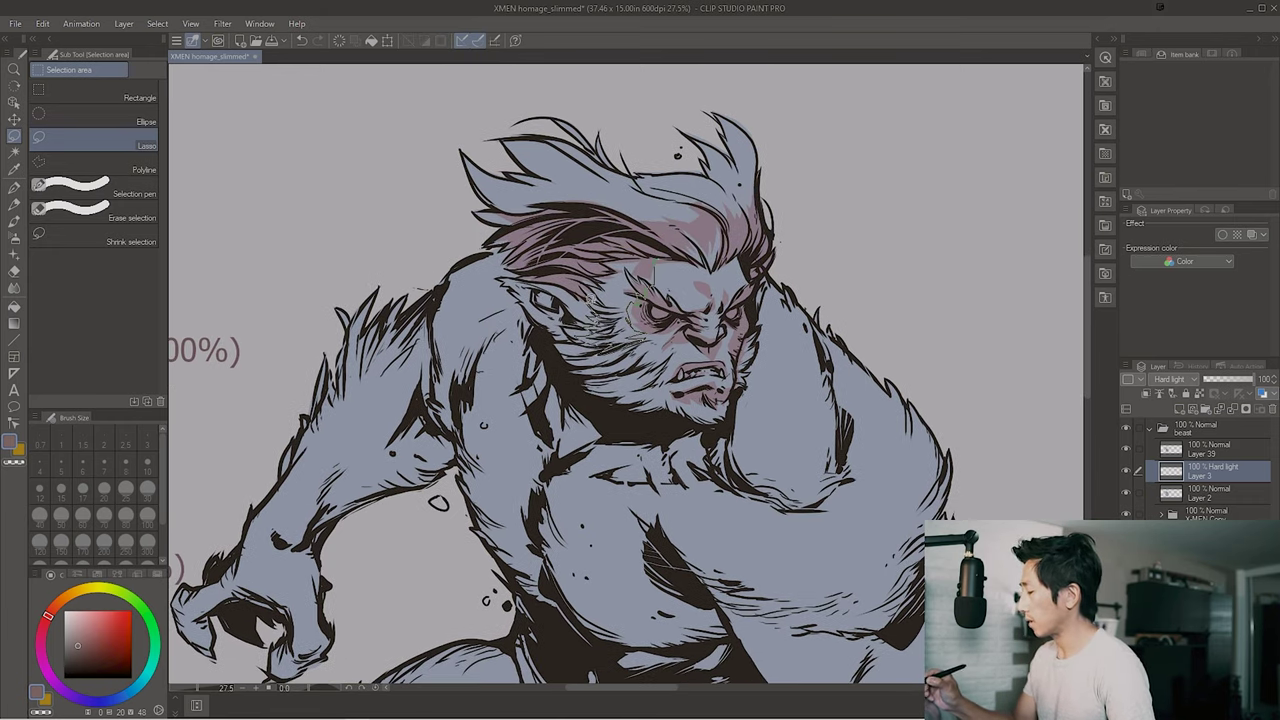
scroll(640, 299, down, 3)
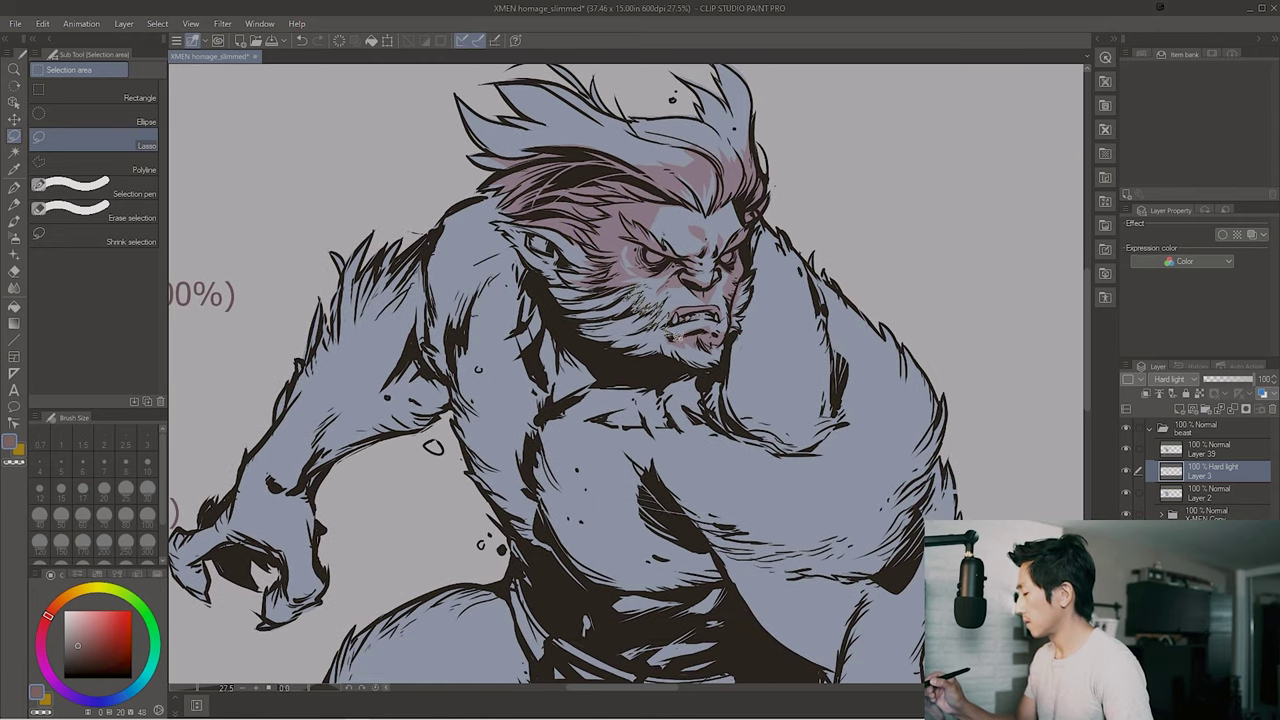
scroll(655, 305, down, 3)
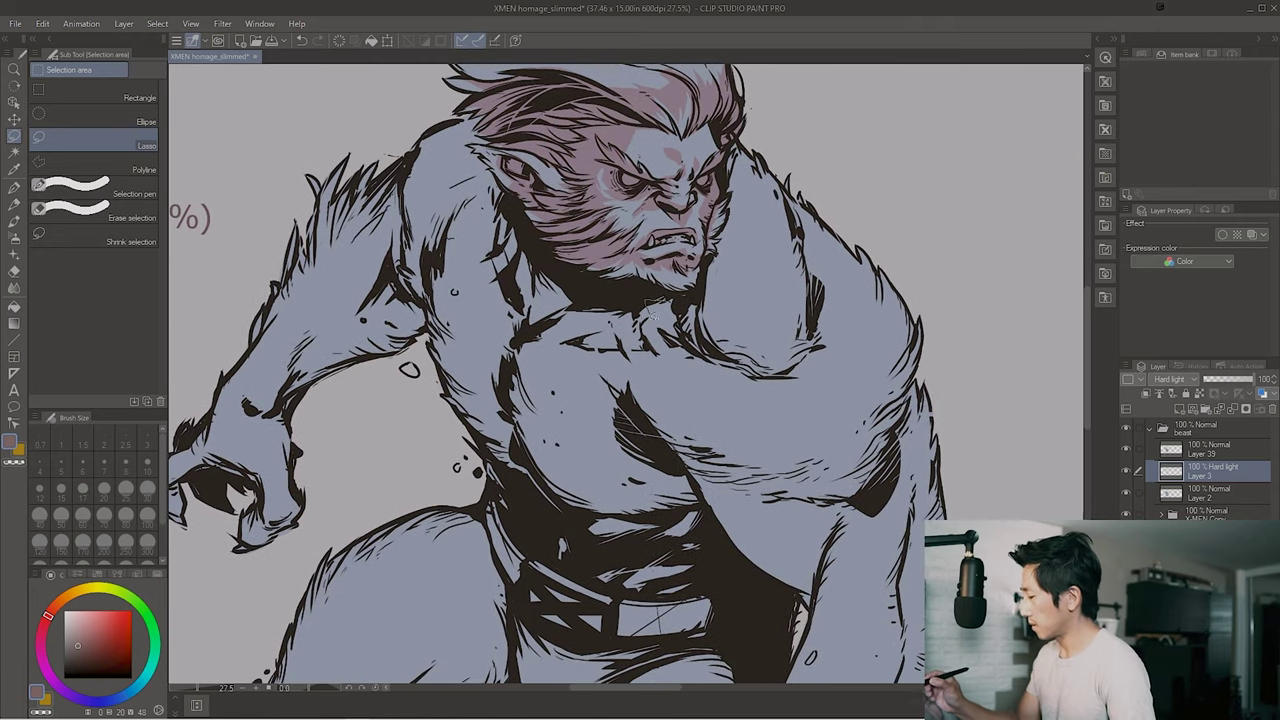
Lasso Beast's neck, chest and side of the torso and fill them with the shade colour
drag(667, 447, 525, 455)
drag(517, 340, 538, 290)
key(alt+Delete)
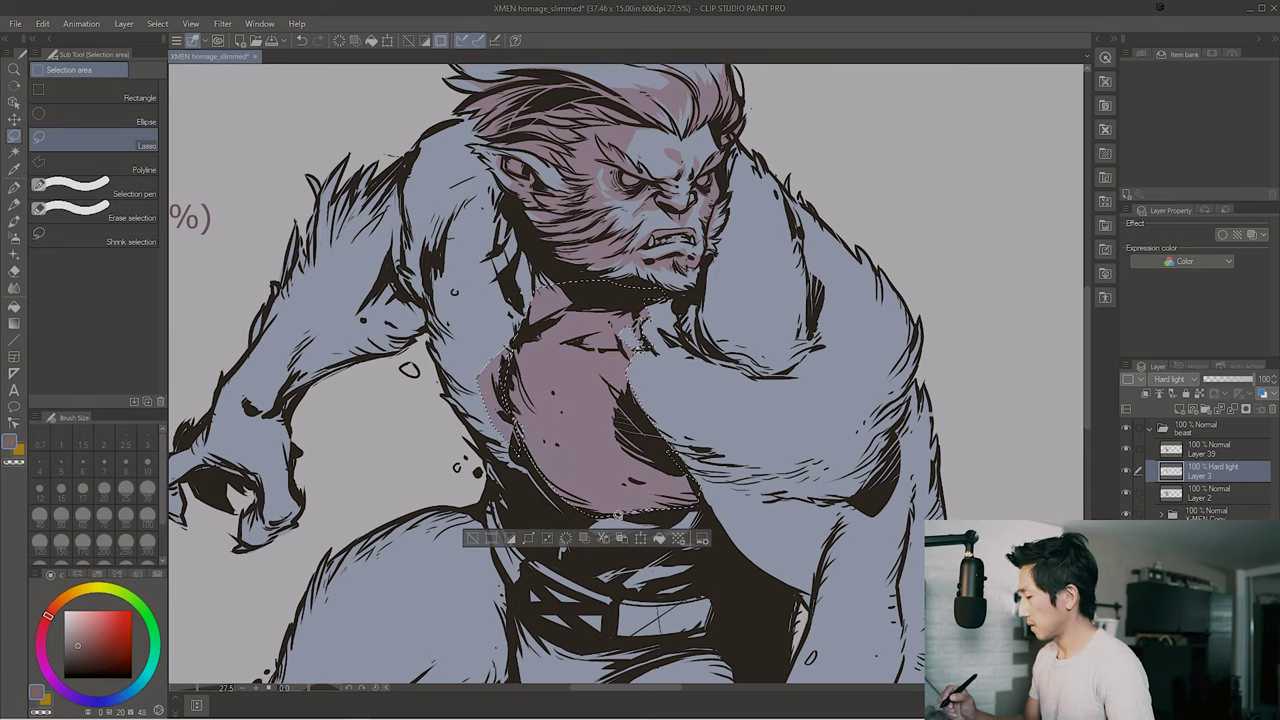
key(ctrl+d)
Lasso and fill shadow over the shoulder and upper arm of Beast's raised arm
mouse_move(300, 420)
mouse_down()
mouse_move(440, 330)
mouse_move(480, 440)
mouse_up()
key(alt+Delete)
key(ctrl+d)
Lasso and fill shadows on the raised arm's forearm fur and clawed hand
scroll(630, 370, left, 3)
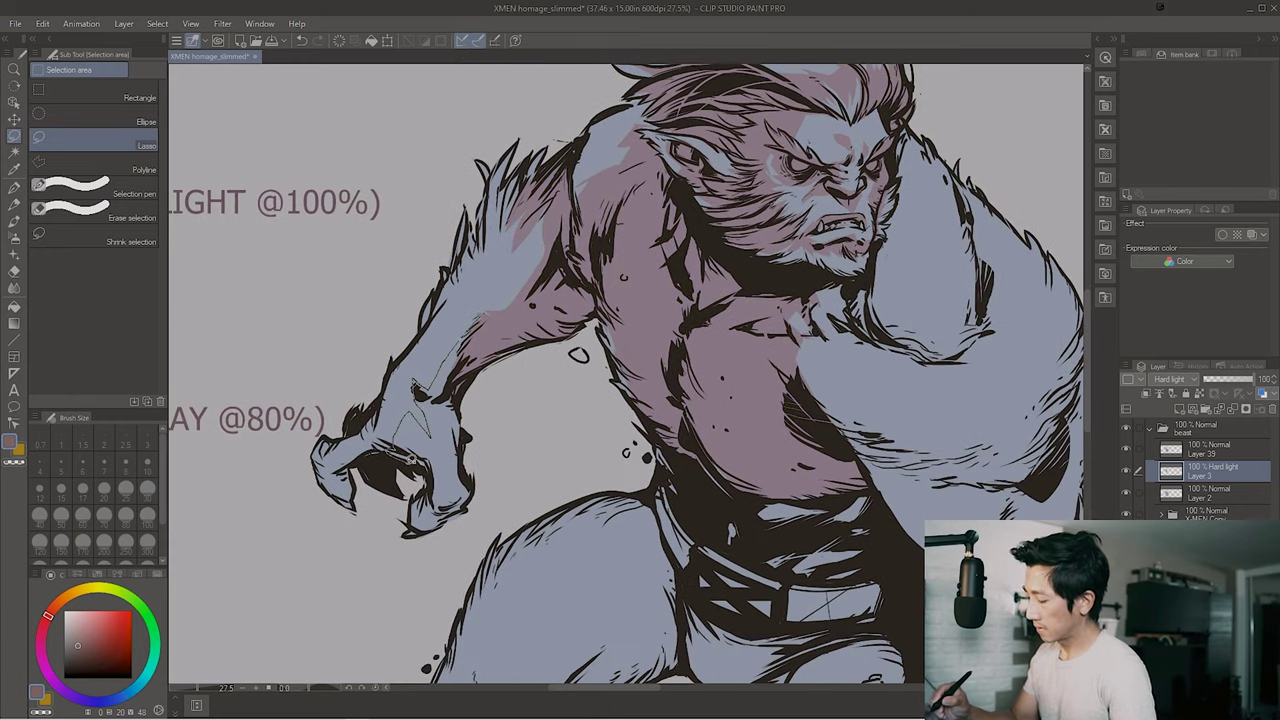
drag(476, 486, 470, 440)
key(alt+Delete)
key(ctrl+d)
scroll(630, 370, up, 3)
mouse_move(480, 280)
mouse_down()
mouse_move(600, 370)
mouse_move(521, 358)
mouse_up()
key(alt+Delete)
key(ctrl+d)
scroll(521, 358, down, 3)
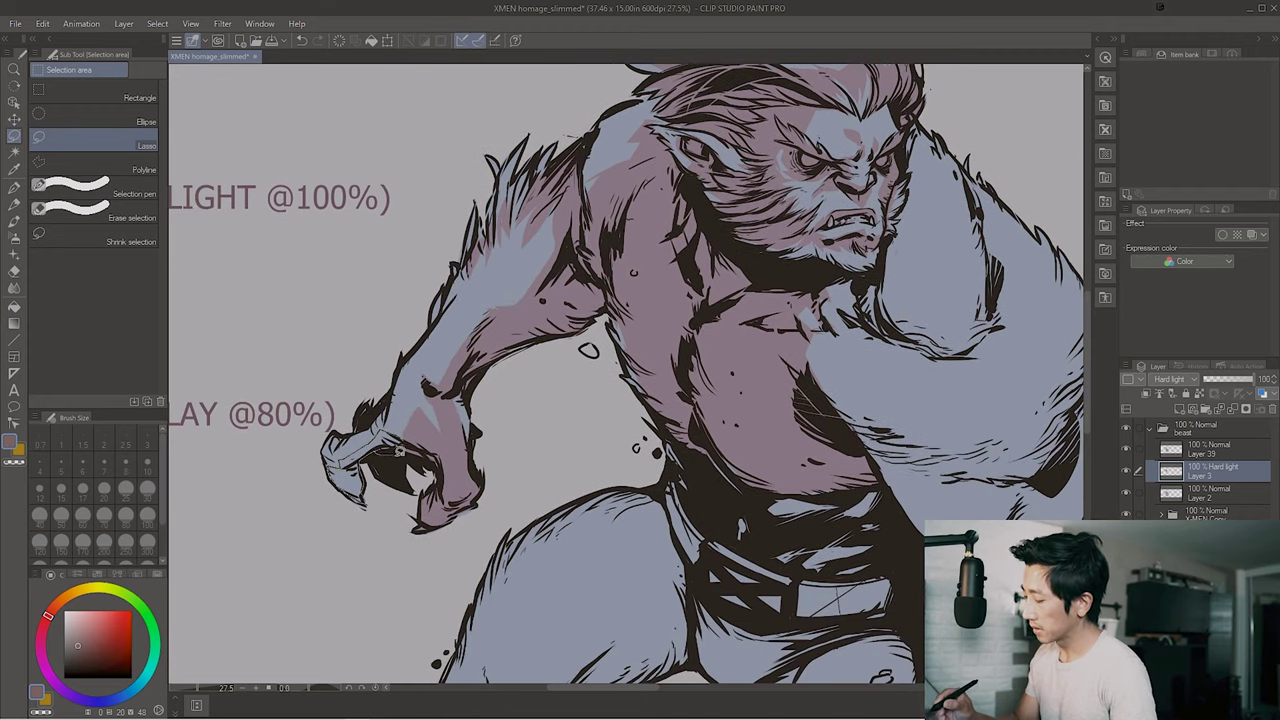
Lasso and fill shadow on the raised bent leg, leaving a jagged light area along the outer thigh and knee
scroll(398, 451, down, 5)
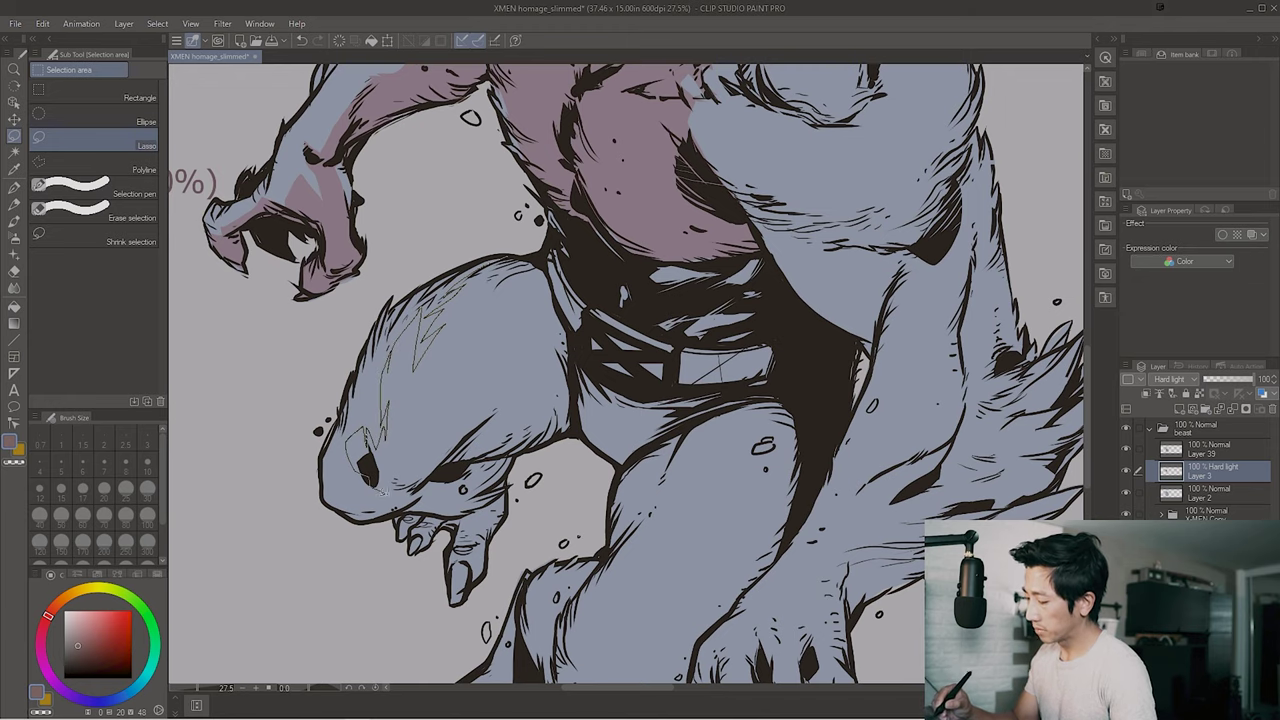
drag(573, 362, 545, 205)
key(alt+Delete)
key(ctrl+d)
scroll(450, 380, down, 5)
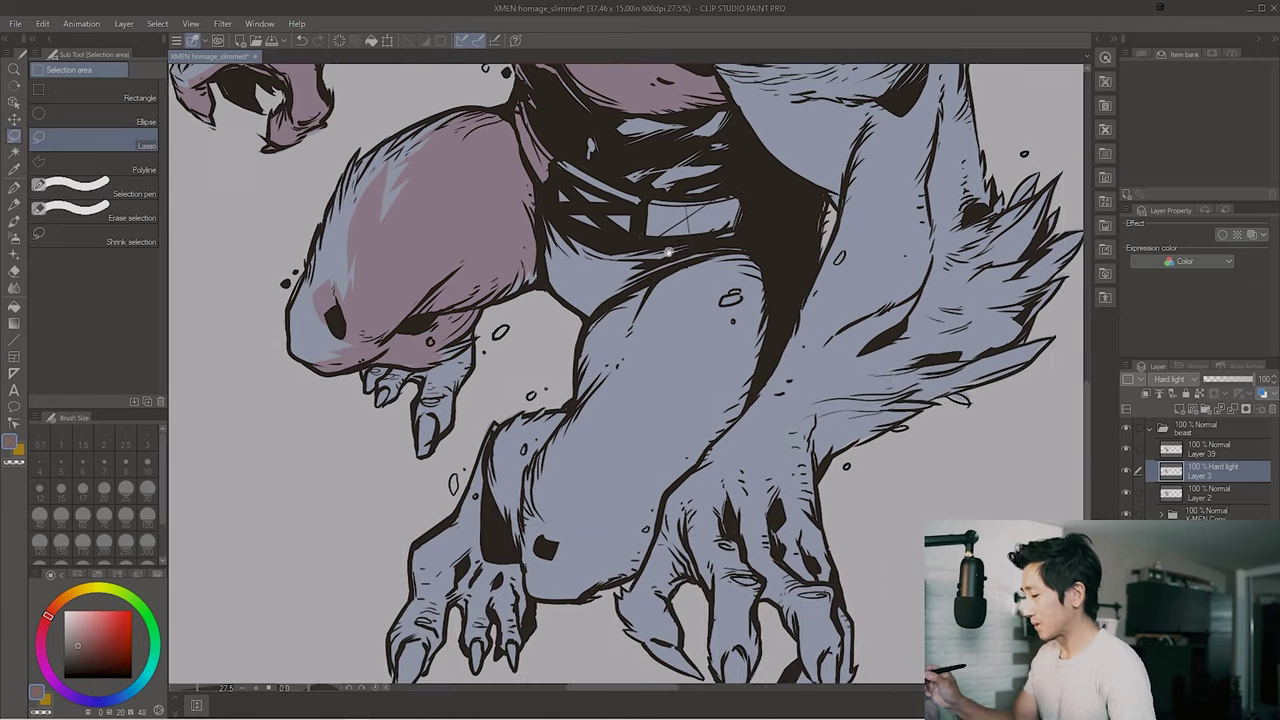
Lasso and fill shadows on the raised foot's toes, the trunks and the upper thigh of the other leg
scroll(464, 318, up, 3)
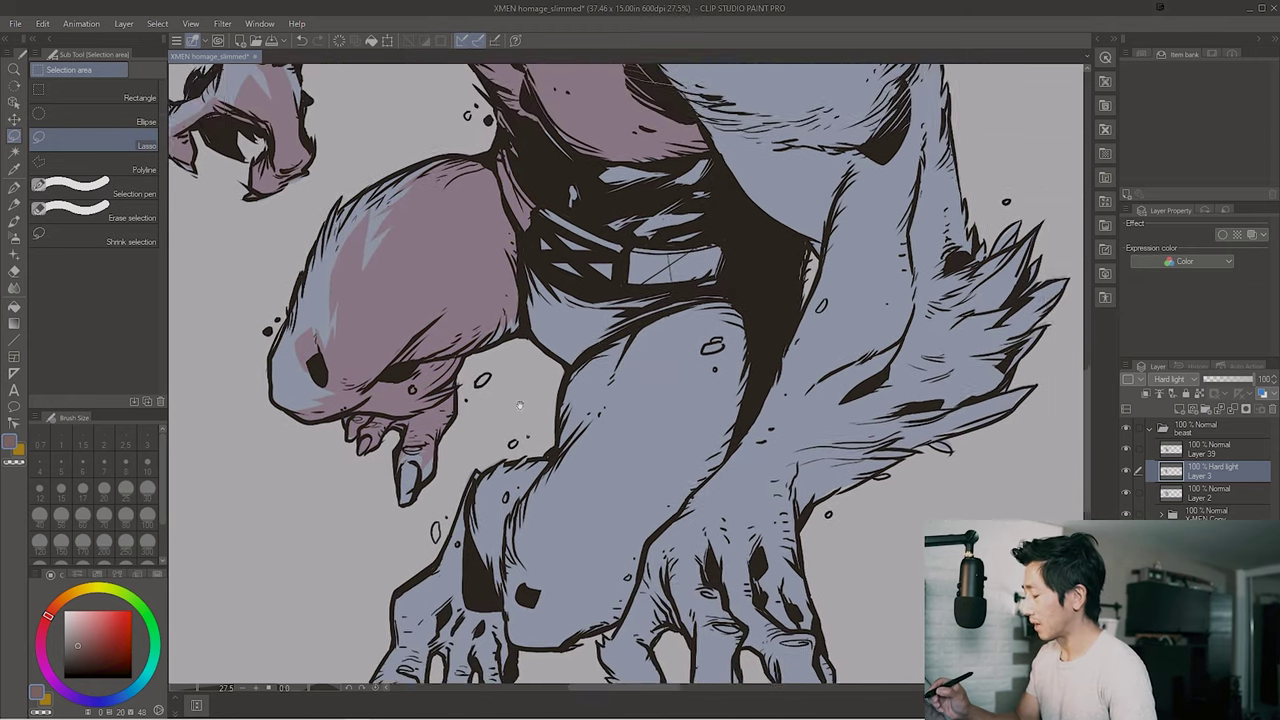
mouse_move(465, 135)
mouse_down()
mouse_move(652, 150)
mouse_move(610, 505)
mouse_move(500, 482)
mouse_move(488, 365)
mouse_up()
key(alt+Delete)
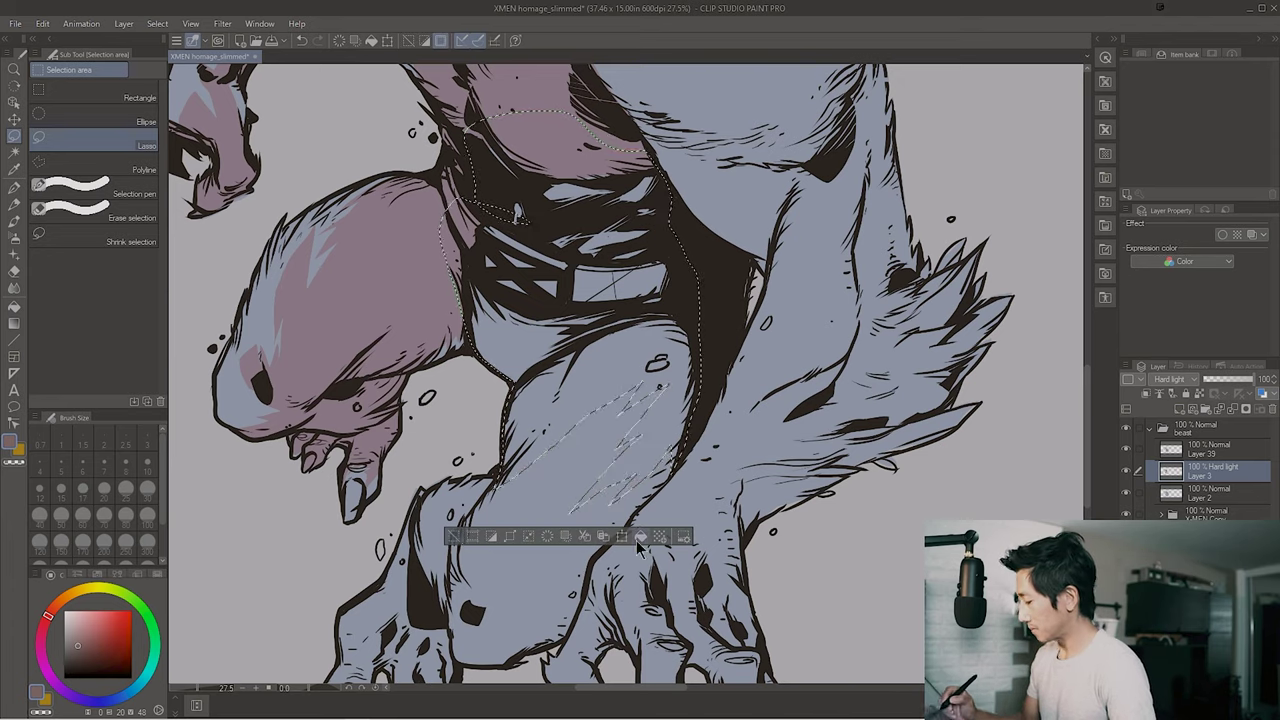
key(ctrl+d)
Lasso and fill shadows around the knee and shin of the kneeling leg and over its foot
scroll(488, 365, down, 5)
mouse_move(676, 265)
mouse_down()
mouse_move(585, 345)
mouse_move(535, 268)
mouse_move(622, 415)
mouse_move(690, 300)
mouse_up()
key(alt+Delete)
key(ctrl+d)
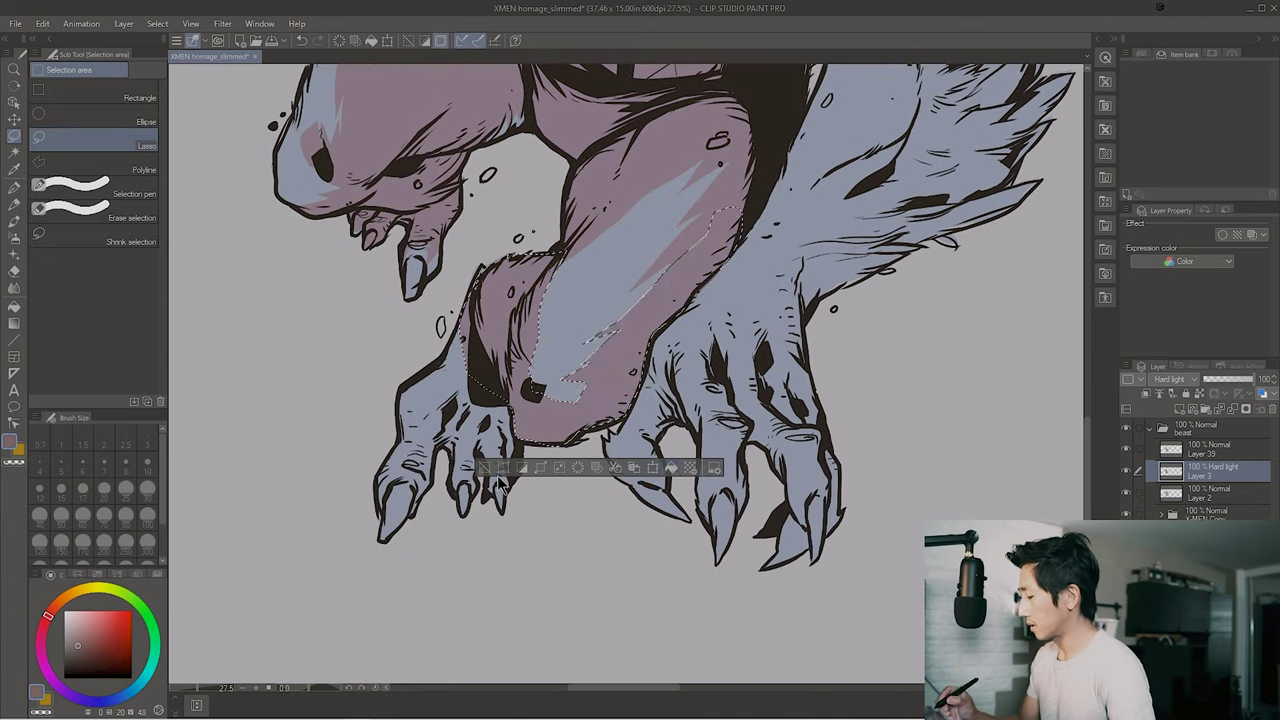
scroll(512, 280, down, 3)
drag(557, 396, 560, 400)
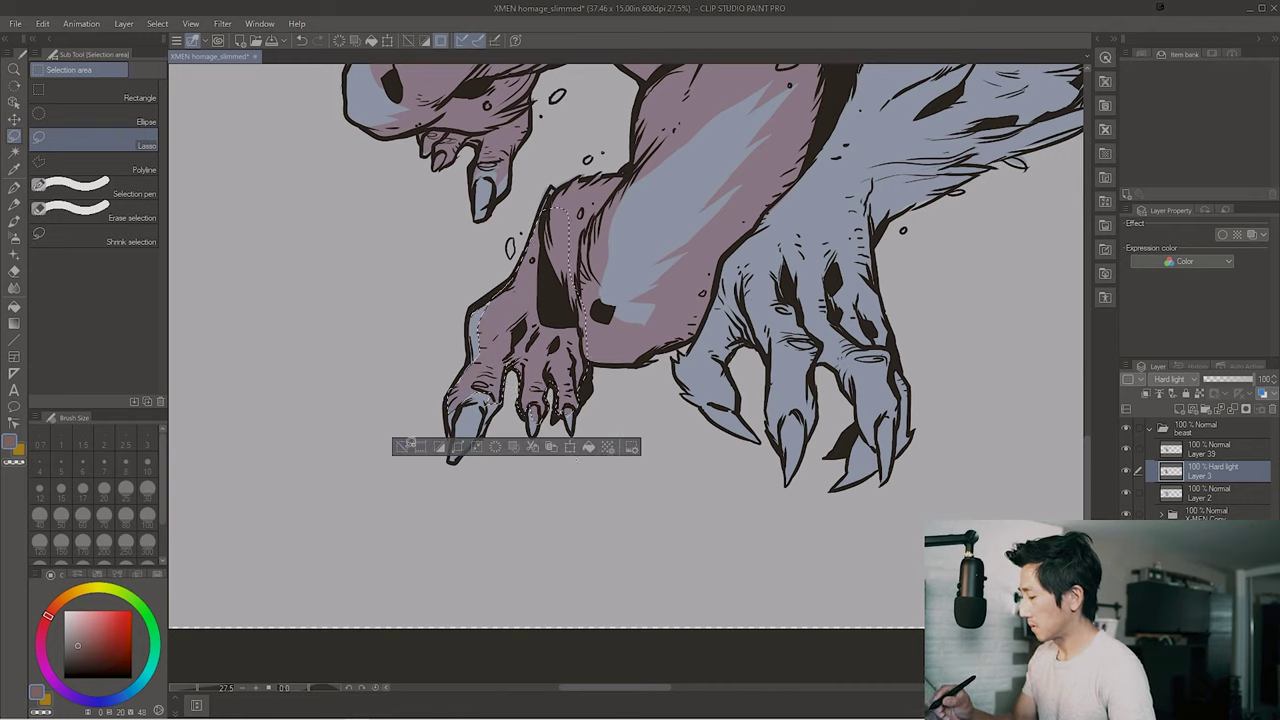
Lasso and fill shadow along the underside of the arm crossing Beast's chest
scroll(560, 400, up, 5)
mouse_move(490, 228)
mouse_down()
mouse_move(680, 290)
mouse_move(604, 376)
mouse_up()
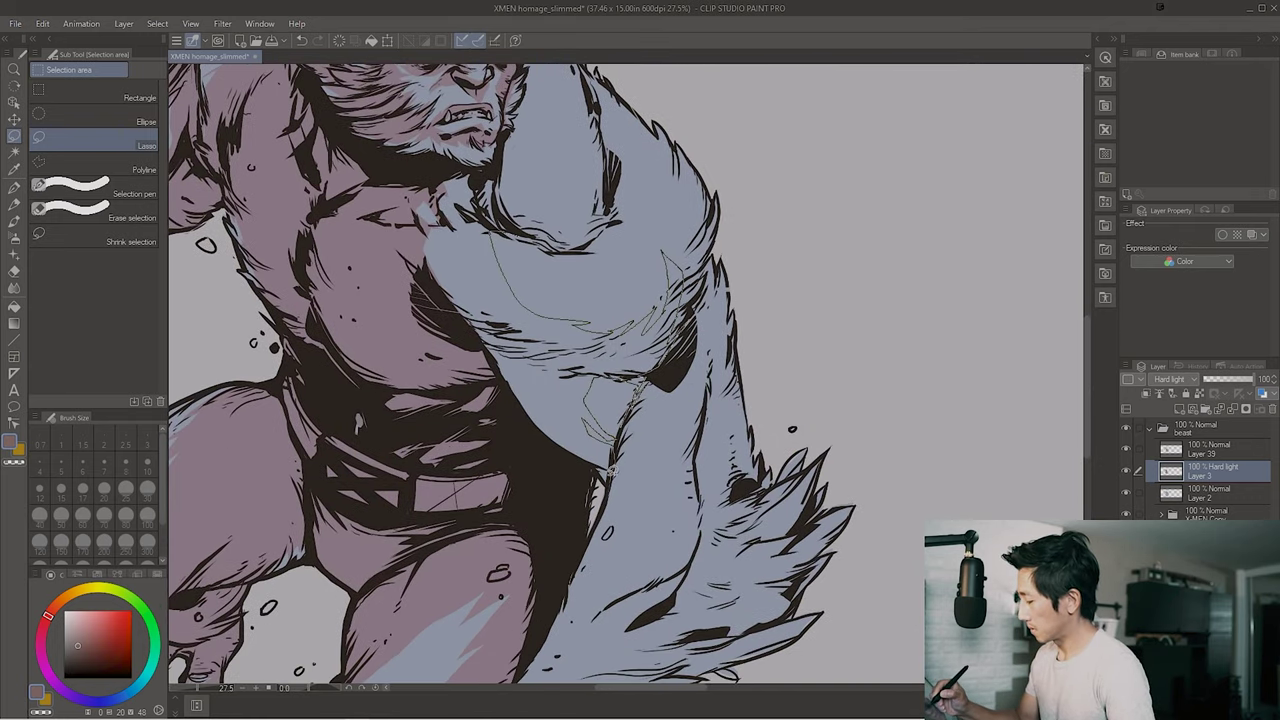
mouse_move(612, 468)
mouse_down()
mouse_move(438, 290)
mouse_move(490, 230)
mouse_up()
key(alt+Delete)
scroll(490, 230, up, 5)
key(ctrl+d)
Lasso and fill shadows on the shoulder and upper arm muscles of the crossing arm
mouse_move(440, 283)
mouse_down()
mouse_move(521, 326)
mouse_move(540, 300)
mouse_up()
key(alt+Delete)
key(ctrl+d)
scroll(540, 300, down, 2)
mouse_move(560, 205)
mouse_down()
mouse_move(615, 290)
mouse_move(600, 410)
mouse_move(520, 585)
mouse_move(720, 485)
mouse_move(705, 365)
mouse_move(645, 300)
mouse_up()
scroll(619, 392, up, 2)
key(alt+Delete)
key(ctrl+d)
Lasso and fill shadow on the planted arm's outer forearm and its spiky fur
scroll(619, 392, down, 5)
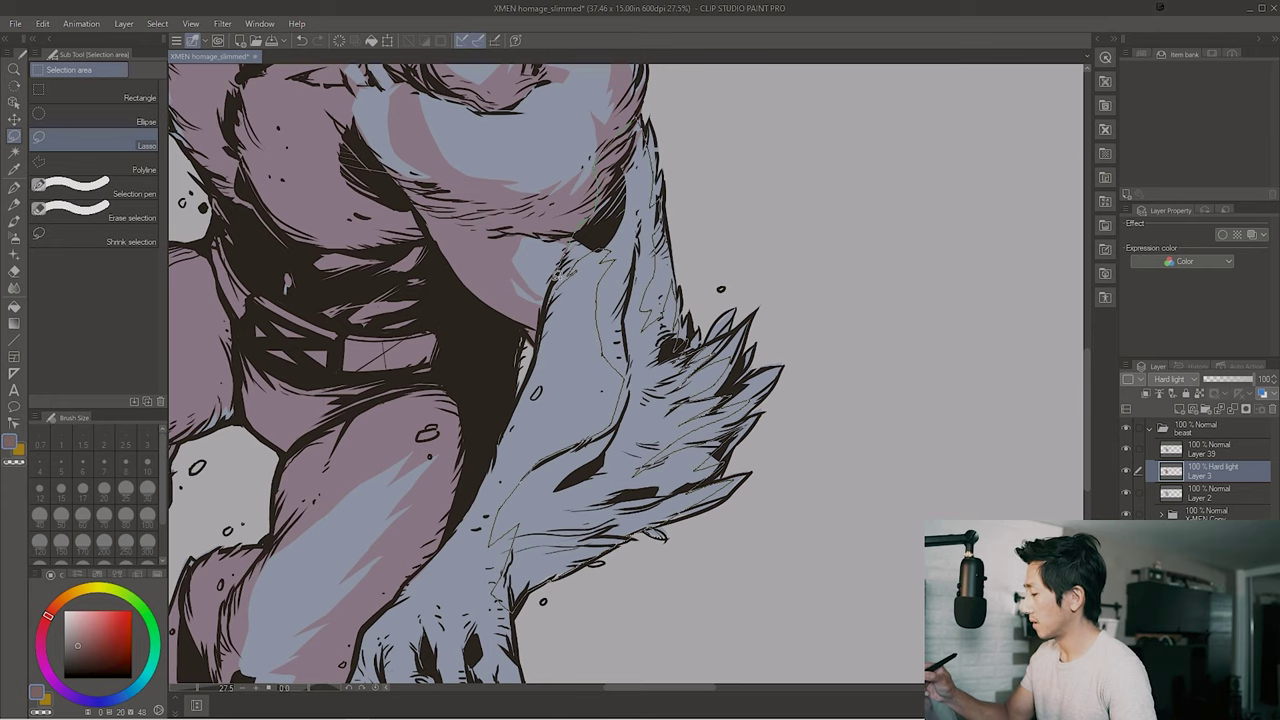
key(alt+Delete)
key(ctrl+d)
Lasso and fill shadows between the knuckles and on the thumb of the planted hand
scroll(600, 255, down, 5)
mouse_move(550, 358)
mouse_down()
mouse_move(545, 400)
mouse_move(565, 445)
mouse_move(503, 373)
mouse_up()
key(alt+Delete)
key(ctrl+d)
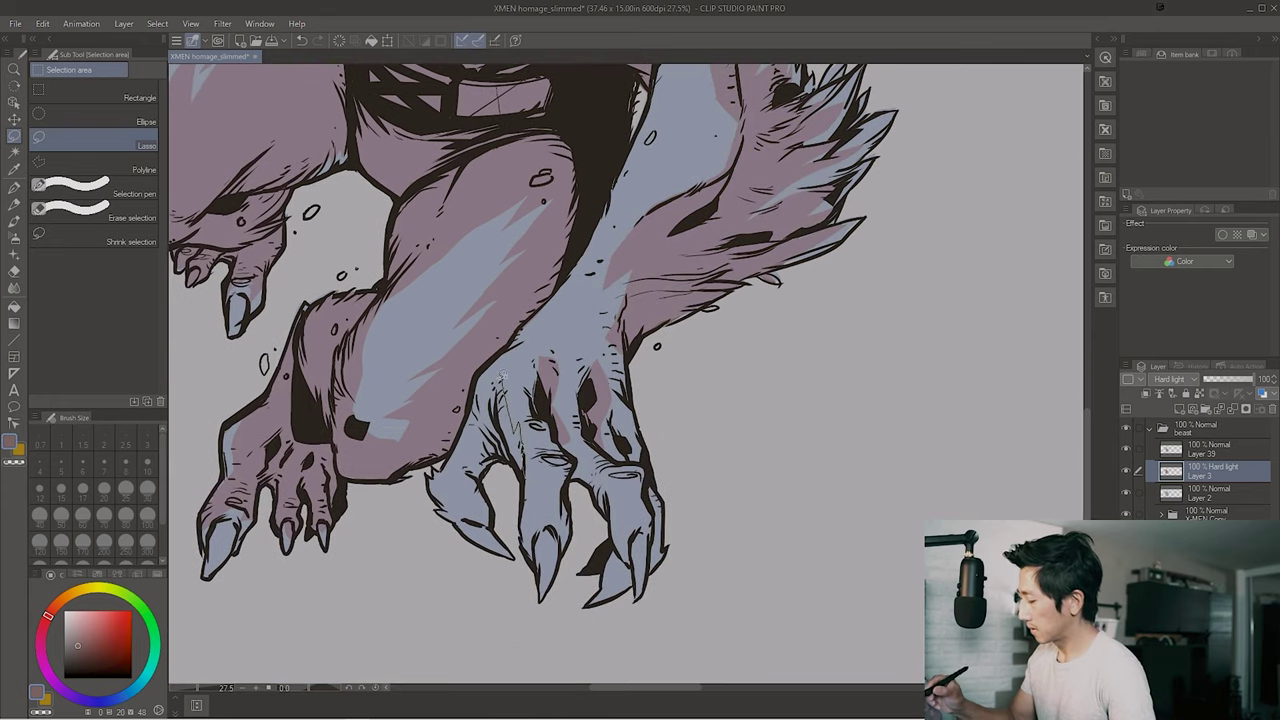
key(alt+Delete)
key(ctrl+d)
Lasso and fill shadows down the remaining fingers and claws of the planted hand
mouse_move(494, 505)
mouse_down()
mouse_move(536, 454)
mouse_move(528, 532)
mouse_up()
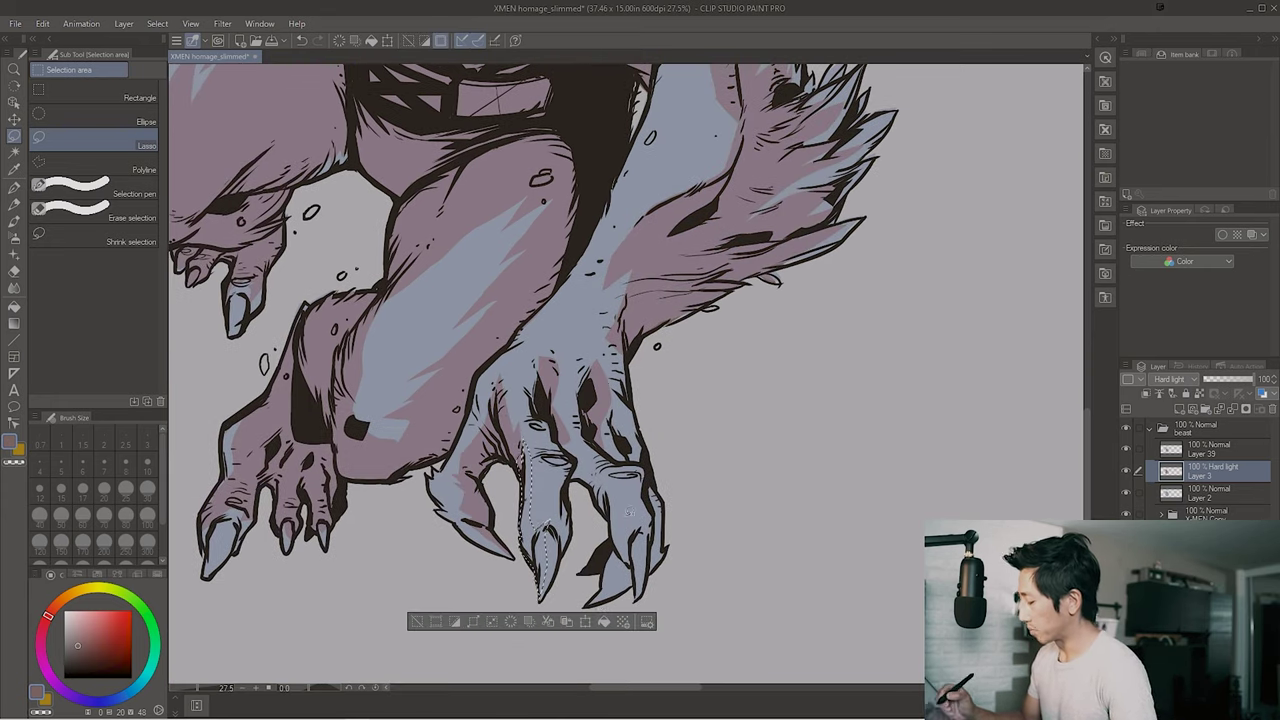
key(alt+Delete)
key(ctrl+d)
mouse_move(580, 445)
mouse_down()
mouse_move(620, 484)
mouse_move(638, 594)
mouse_move(595, 487)
mouse_move(653, 500)
mouse_move(635, 600)
mouse_up()
key(alt+Delete)
key(ctrl+d)
key(alt+Delete)
key(alt+Delete)
key(ctrl+d)
drag(615, 412, 630, 458)
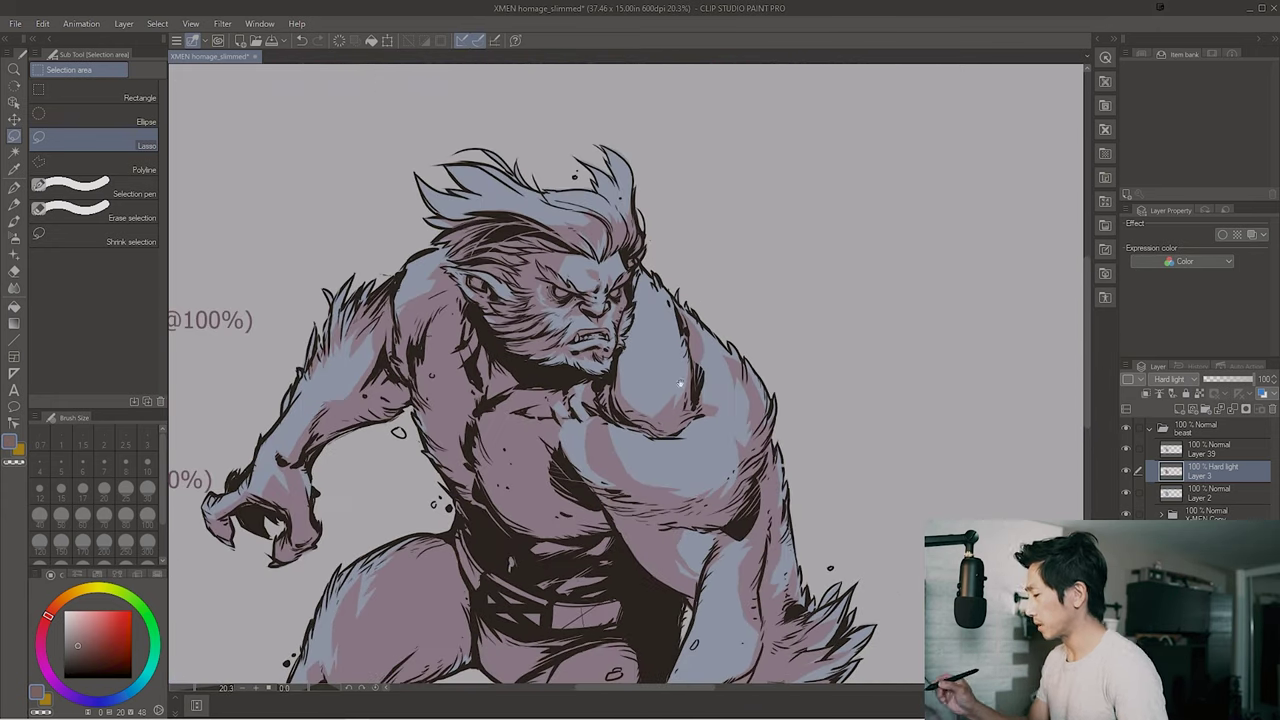
key(ctrl+d)
Paint shadow strands through Beast's swept-back hair with the G-pen at brush size 50
key(p)
scroll(625, 420, up, 2)
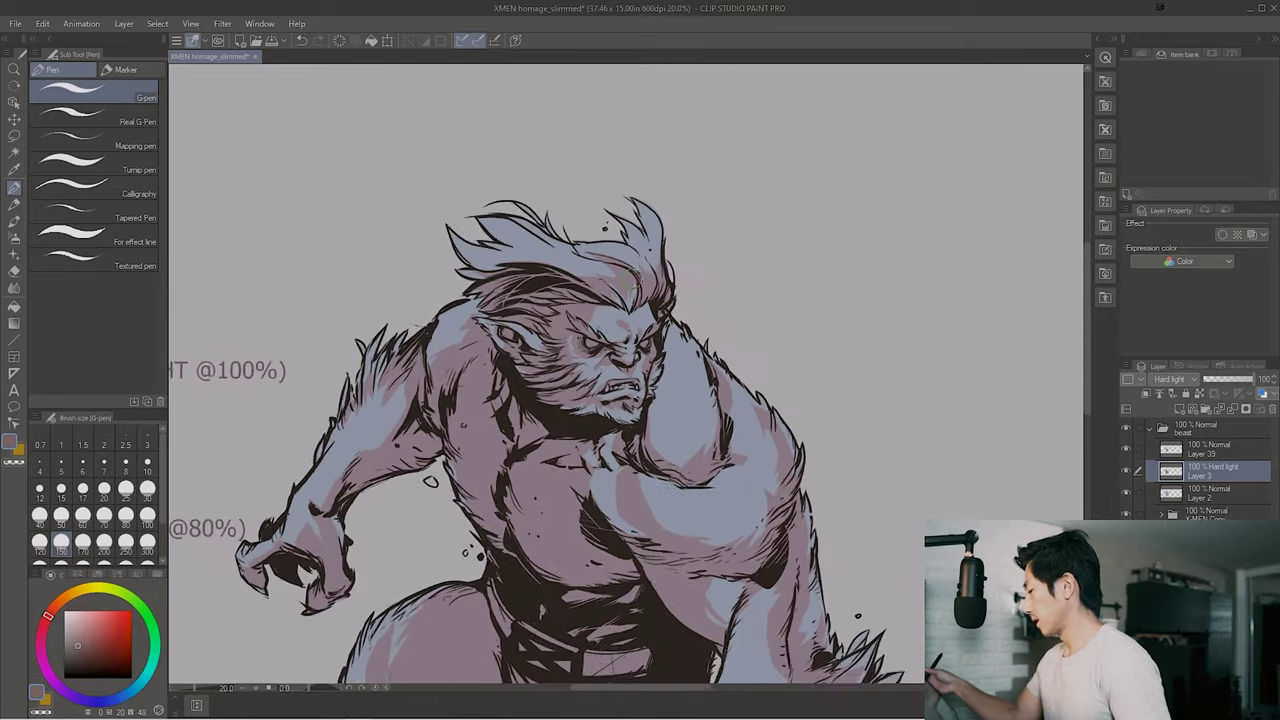
drag(565, 278, 455, 302)
drag(460, 274, 392, 298)
drag(555, 272, 455, 296)
drag(660, 270, 588, 298)
drag(562, 234, 498, 264)
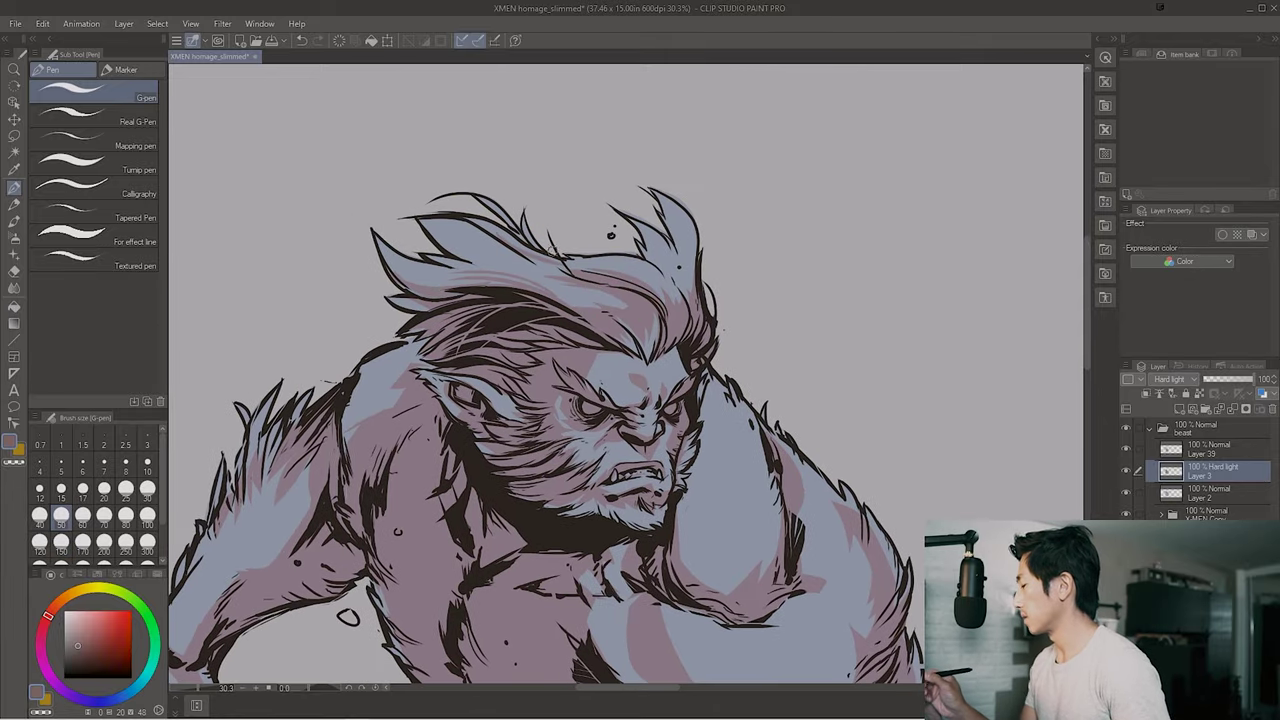
drag(686, 290, 650, 256)
Add small G-pen shadow strokes to Beast's shoulder, folded arm and planted forearm
mouse_move(560, 420)
mouse_down()
mouse_move(615, 355)
mouse_move(545, 350)
mouse_move(630, 372)
mouse_move(703, 278)
mouse_up()
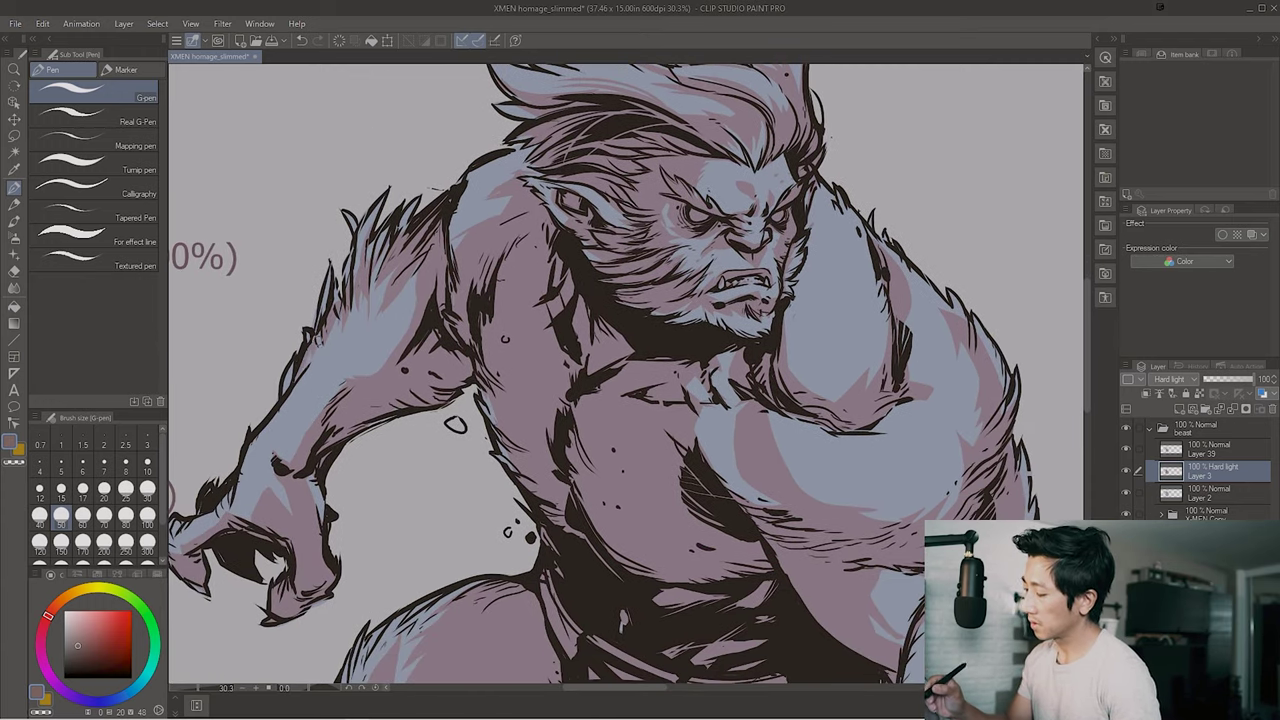
mouse_move(600, 380)
mouse_down()
mouse_move(610, 385)
mouse_move(310, 285)
mouse_move(345, 382)
mouse_up()
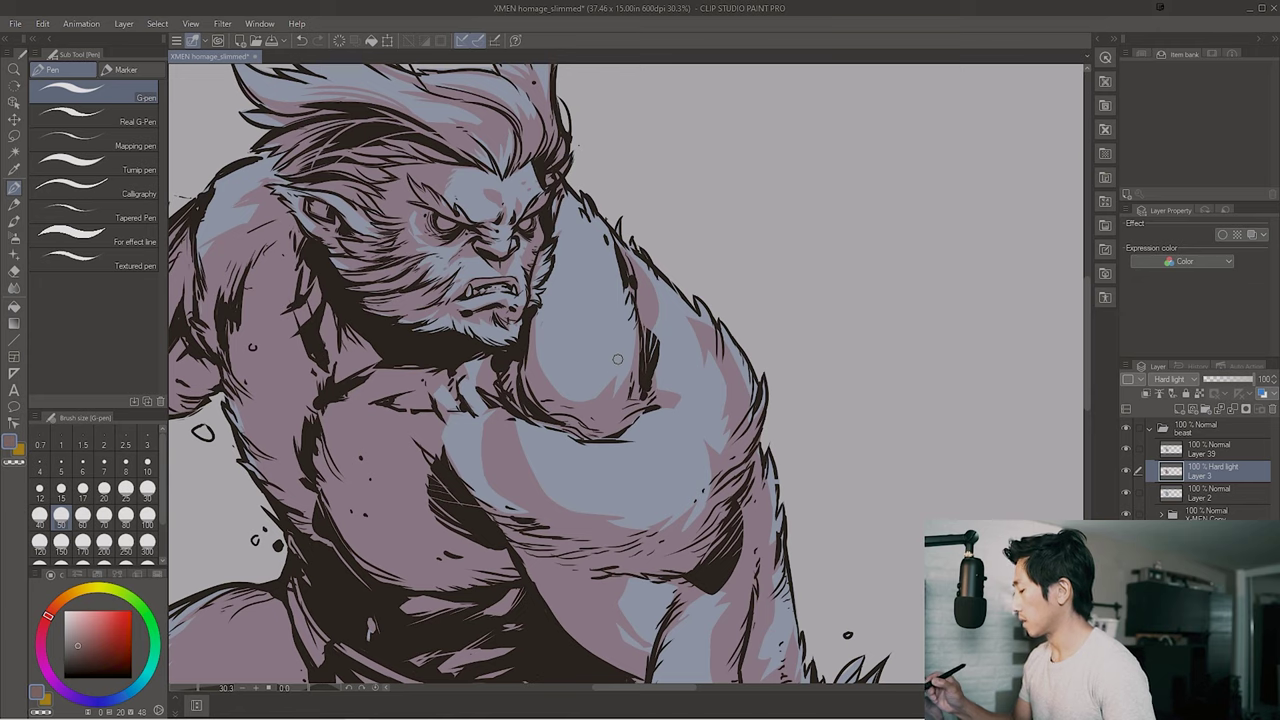
drag(617, 358, 537, 278)
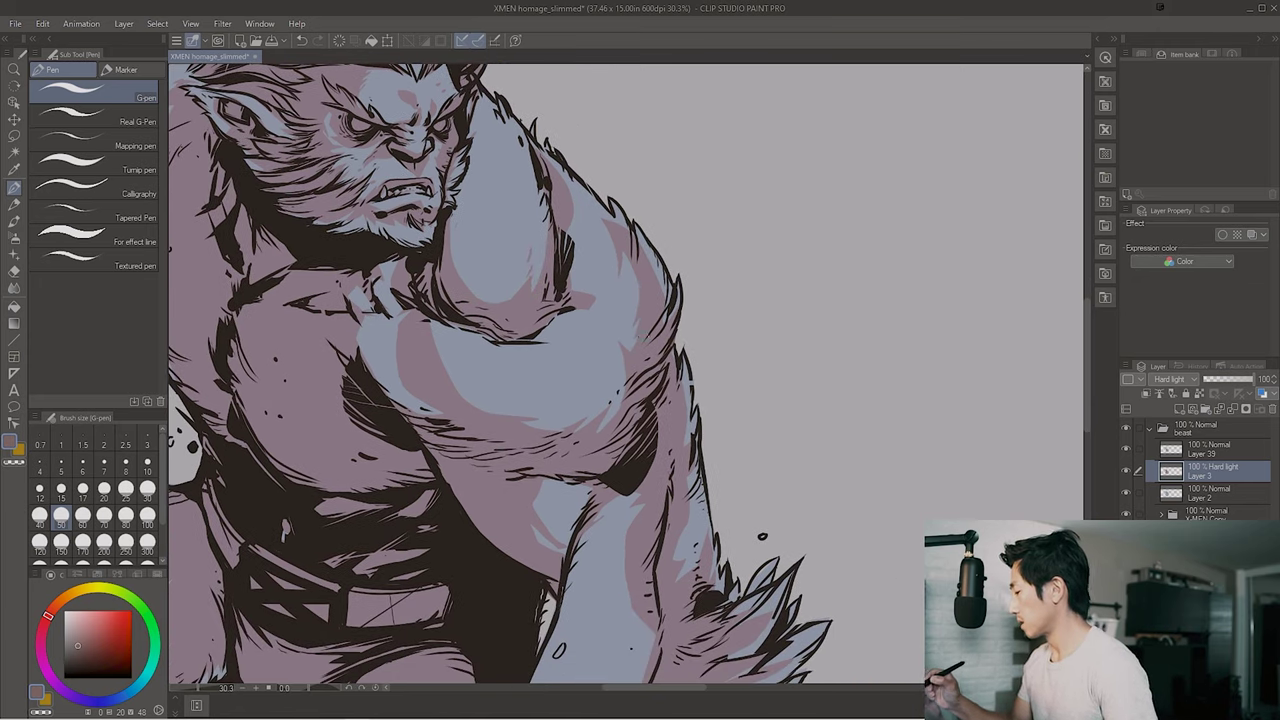
mouse_move(574, 351)
mouse_down()
mouse_move(583, 322)
mouse_move(518, 237)
mouse_move(552, 390)
mouse_up()
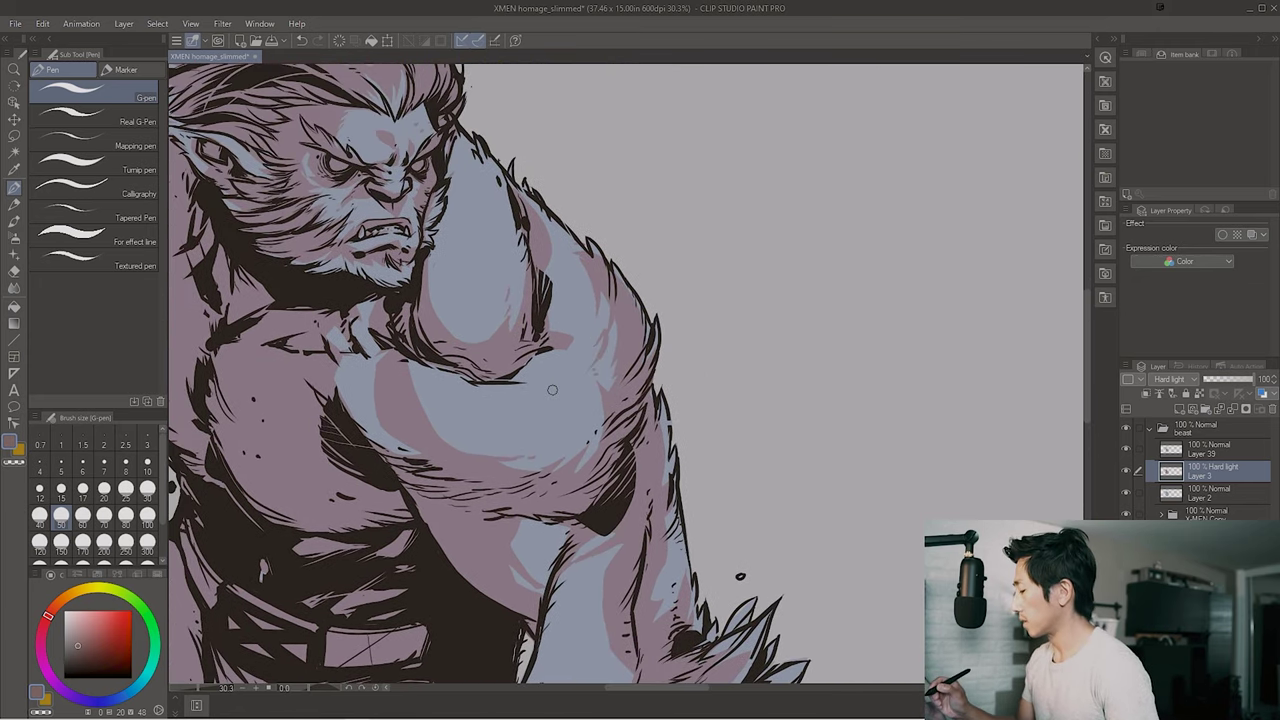
mouse_move(537, 444)
mouse_down()
mouse_move(585, 478)
mouse_move(678, 308)
mouse_up()
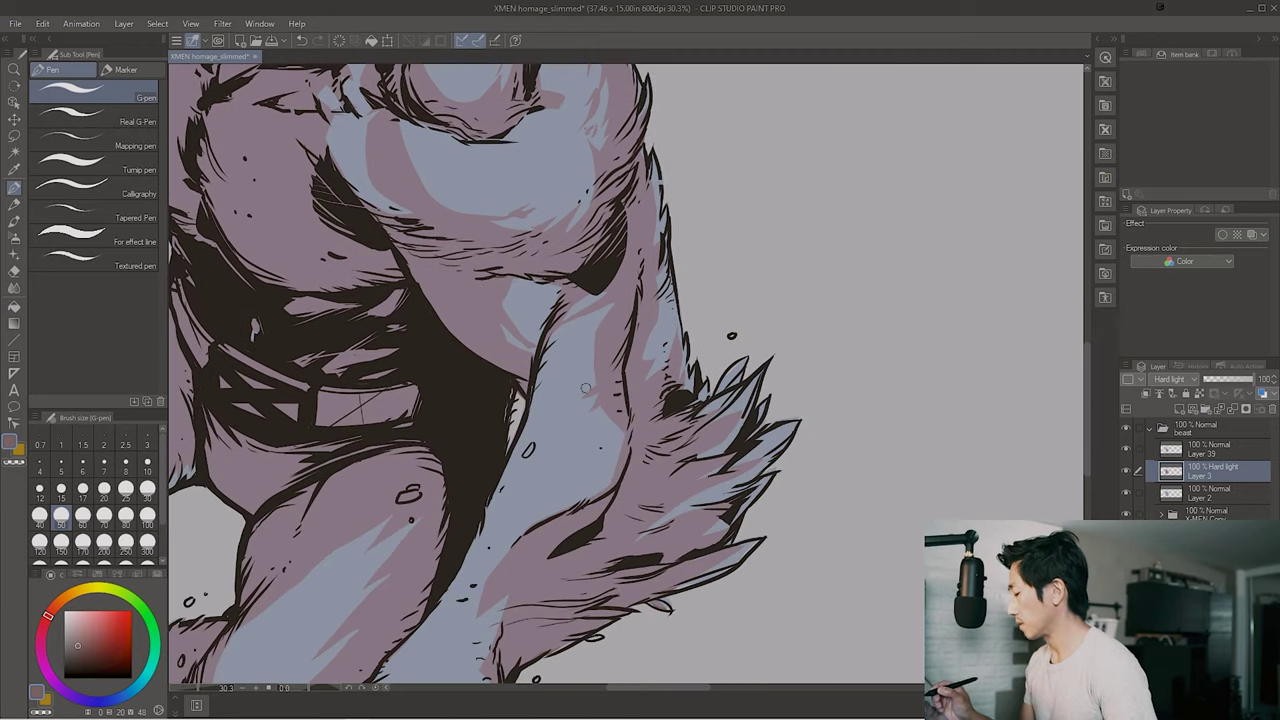
mouse_move(585, 388)
mouse_down()
mouse_move(536, 343)
mouse_move(656, 249)
mouse_move(636, 334)
mouse_up()
Refine the shadow edges on Beast's forearm fur and legs with the Hard eraser
key(e)
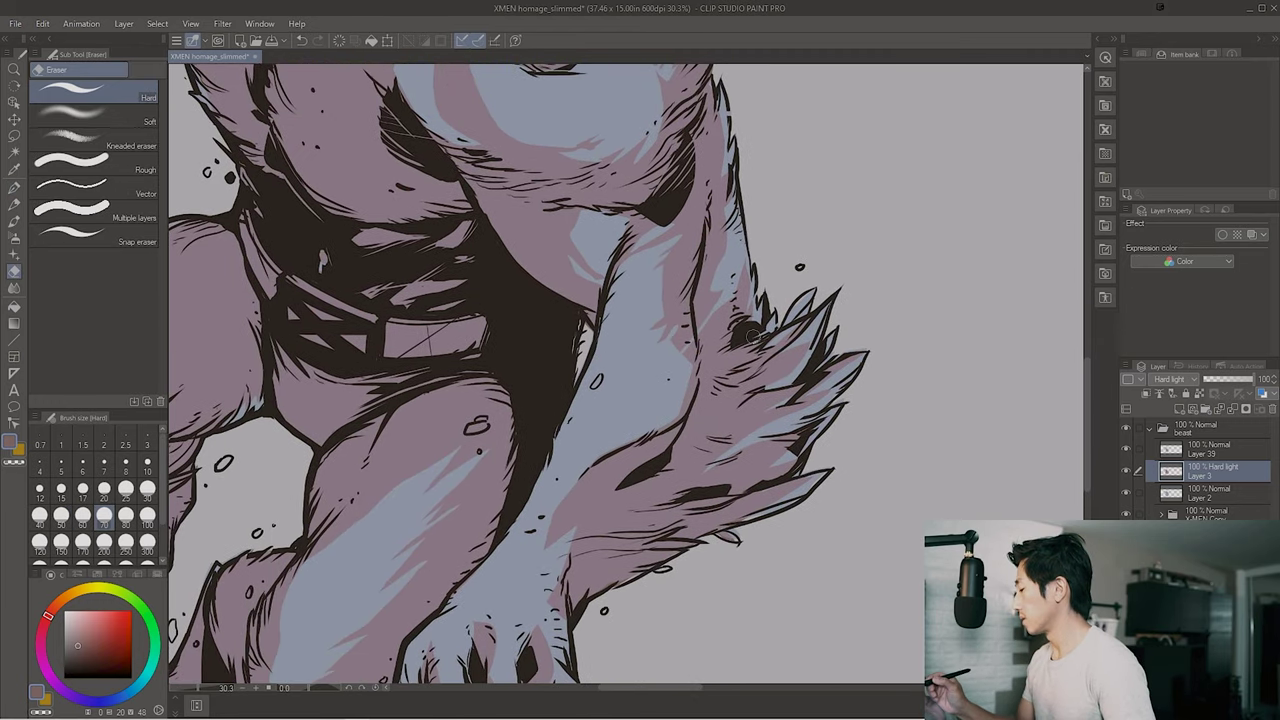
drag(752, 336, 780, 405)
mouse_move(520, 330)
mouse_down()
mouse_move(580, 590)
mouse_move(660, 590)
mouse_up()
mouse_move(560, 620)
mouse_down()
mouse_move(580, 330)
mouse_move(620, 160)
mouse_up()
scroll(881, 435, down, 5)
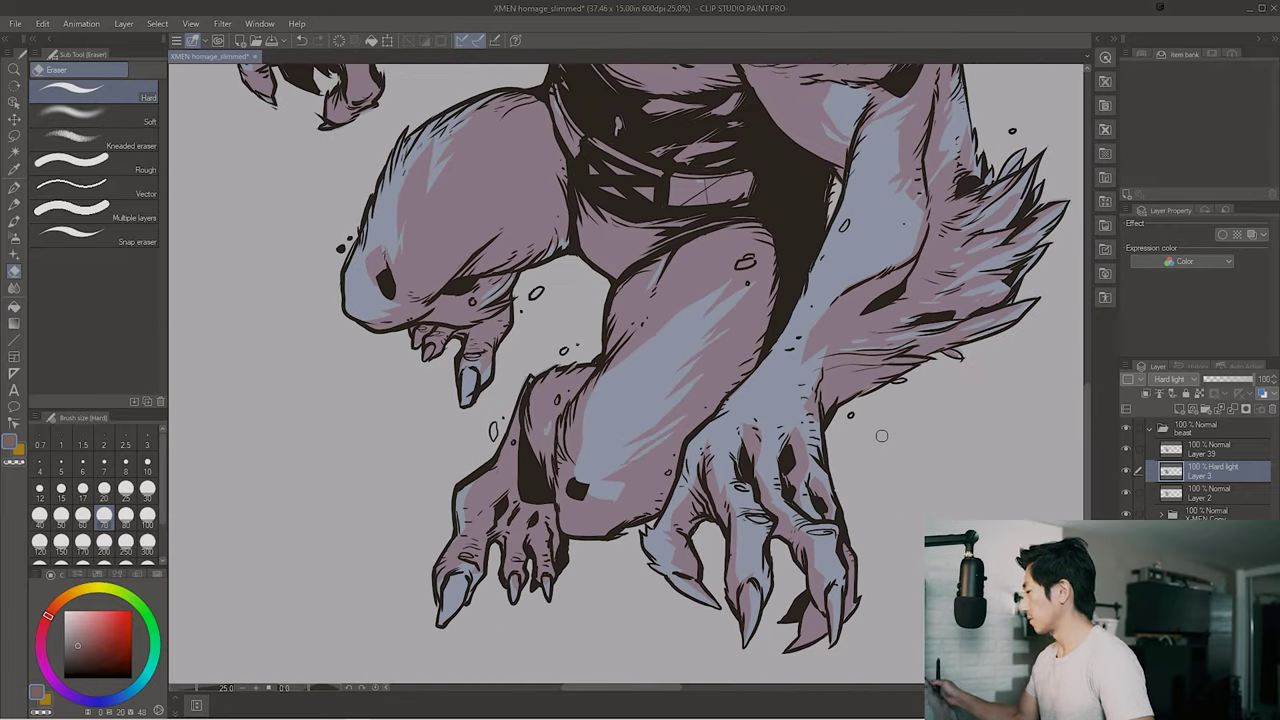
drag(881, 435, 804, 560)
Adjust the flat blue layer below the shades with Hue/Saturation/Luminosity: Saturation 16, Luminosity -10
key(alt+bracketleft)
key(ctrl+u)
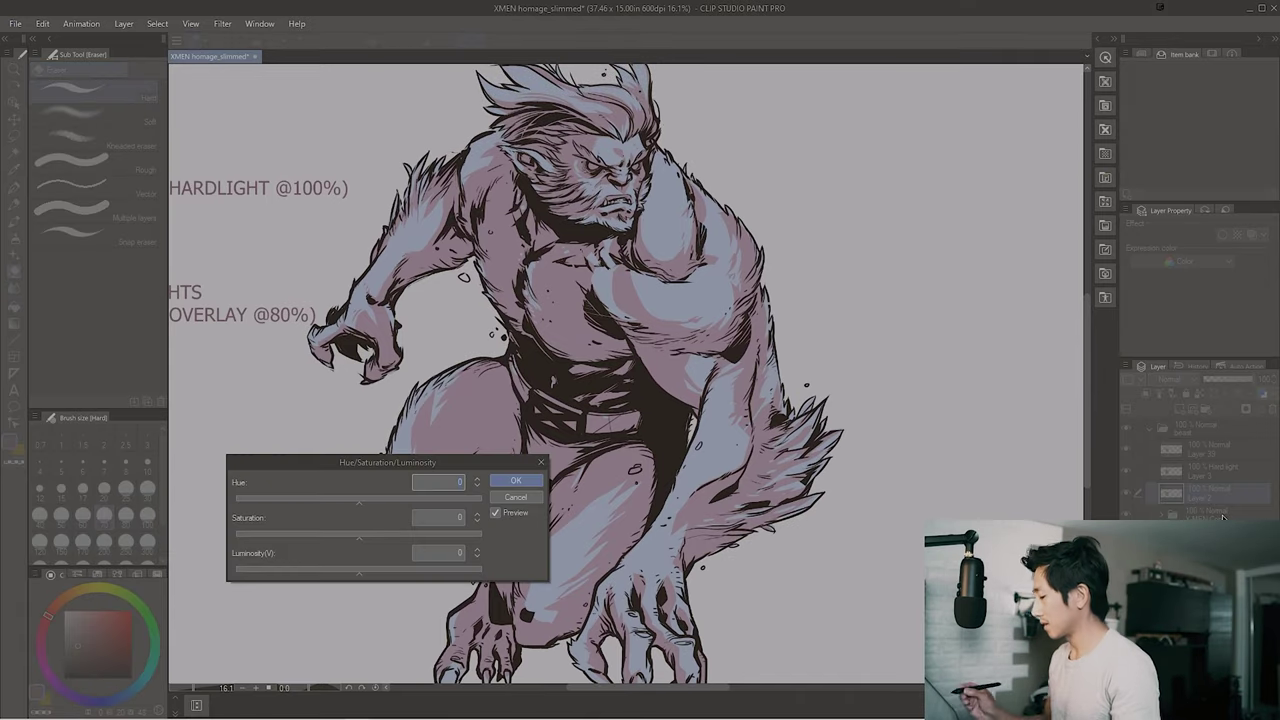
drag(360, 566, 353, 576)
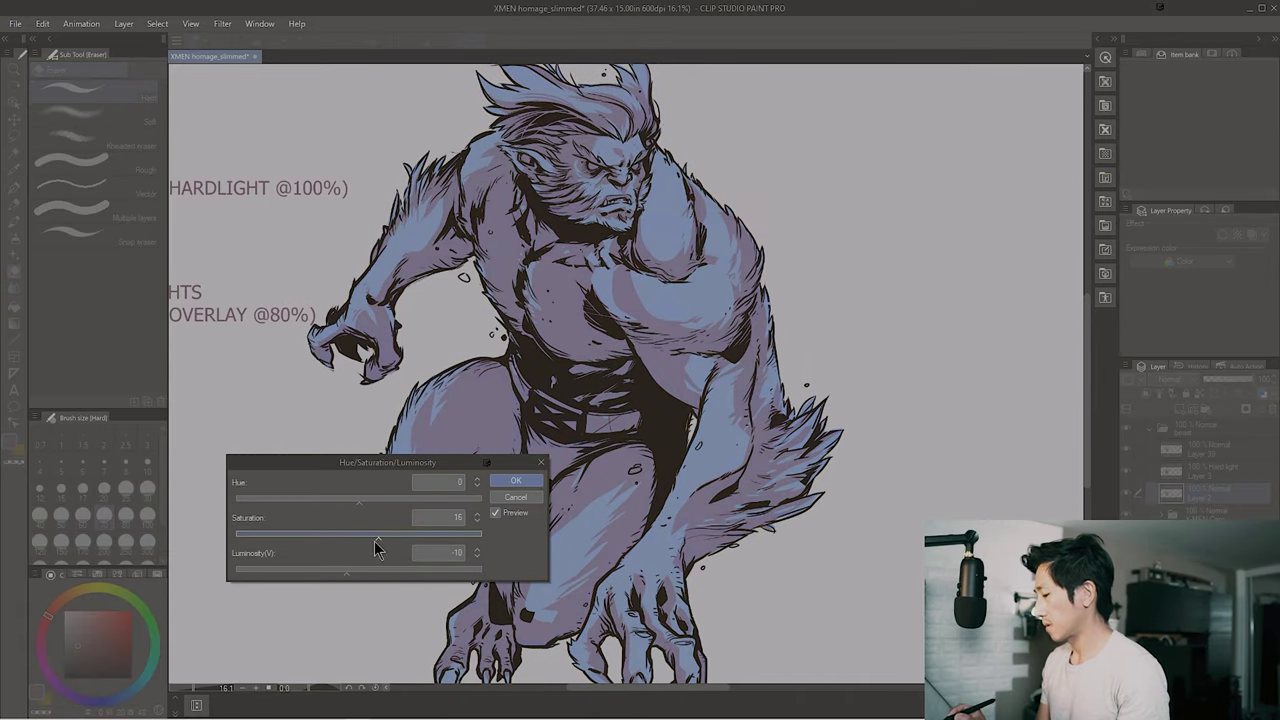
click(515, 480)
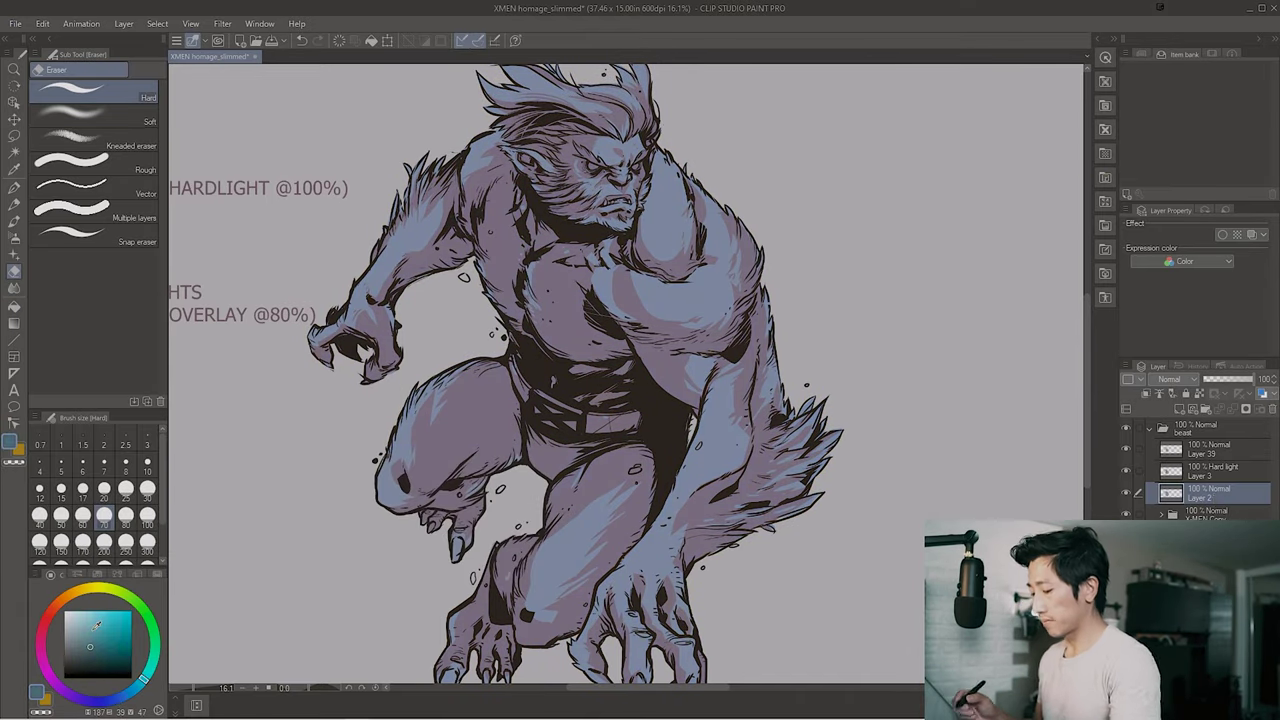
Hide the Hard light layer and paint darker blue G-pen strokes on the flats over Beast's sideburn and hair
scroll(626, 374, up, 2)
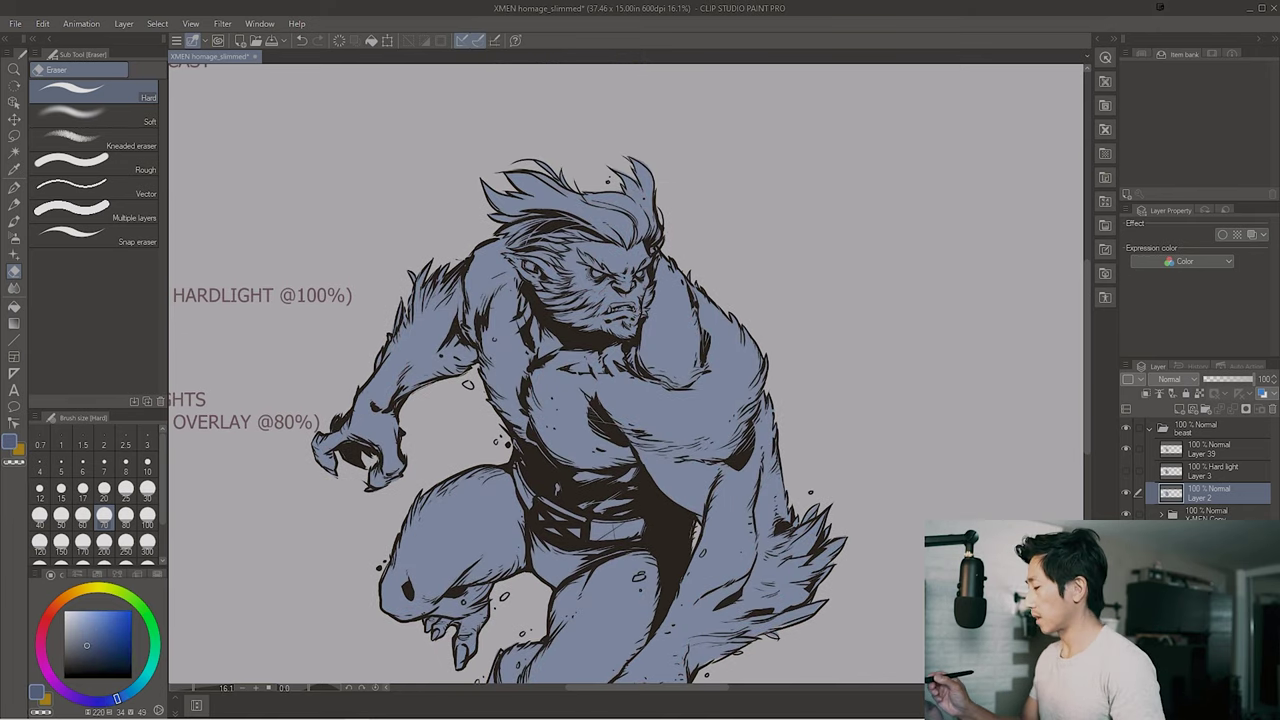
scroll(558, 188, up, 2)
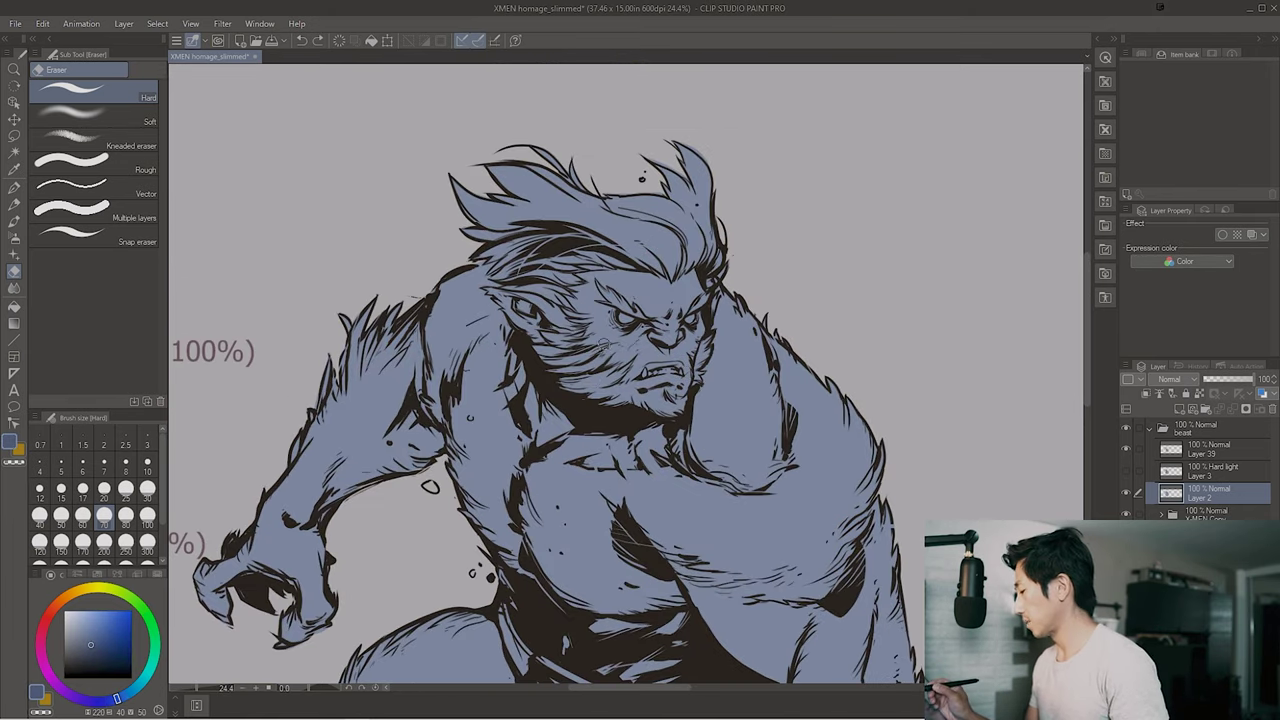
key(p)
mouse_move(600, 350)
mouse_down()
mouse_move(569, 339)
mouse_move(610, 375)
mouse_up()
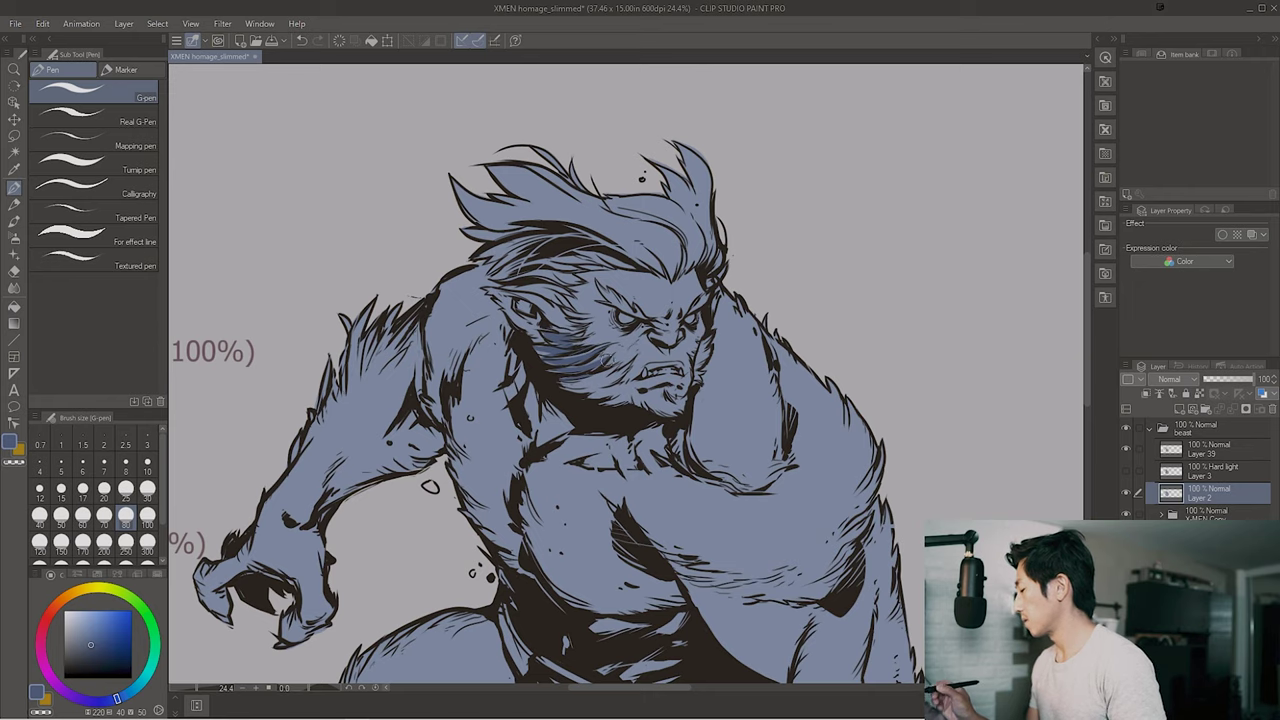
drag(548, 220, 676, 274)
Lasso the main mass of Beast's hair on the flats layer and fill it with the darker blue
key(m)
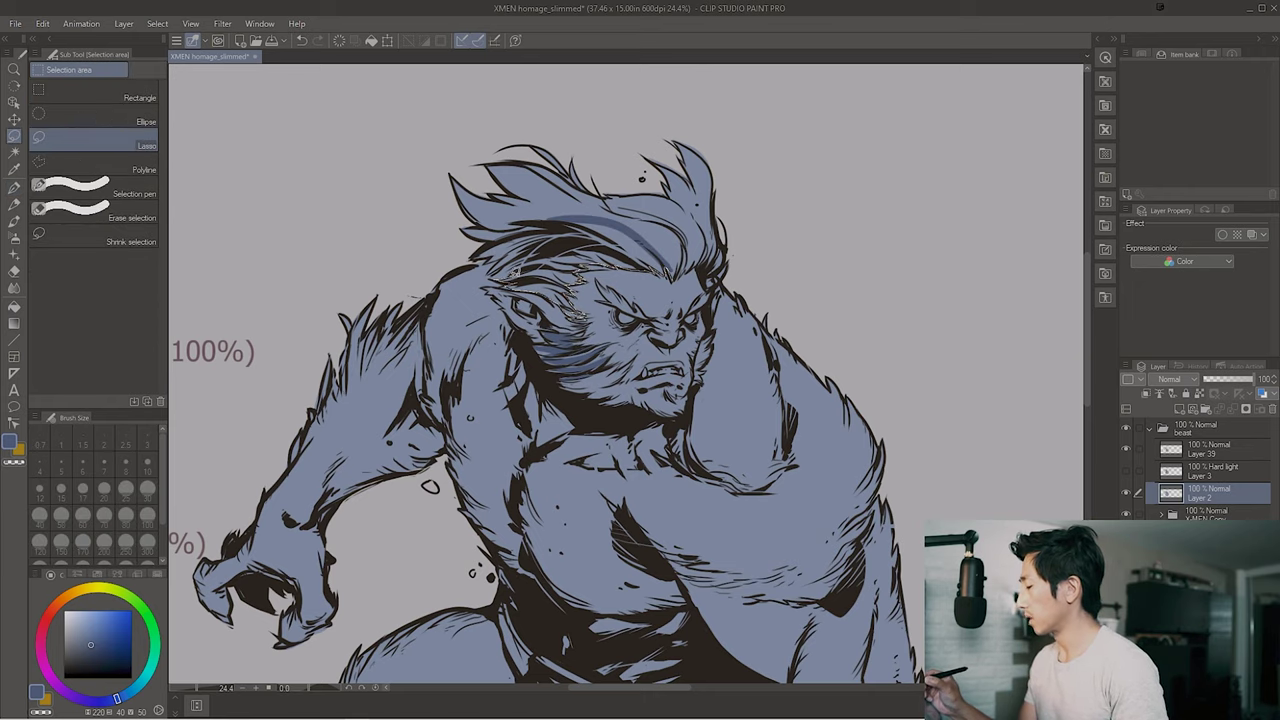
mouse_move(500, 172)
mouse_down()
mouse_move(614, 198)
mouse_move(511, 210)
mouse_move(546, 232)
mouse_move(630, 250)
mouse_up()
key(alt+Delete)
key(ctrl+d)
key(alt+Delete)
key(ctrl+d)
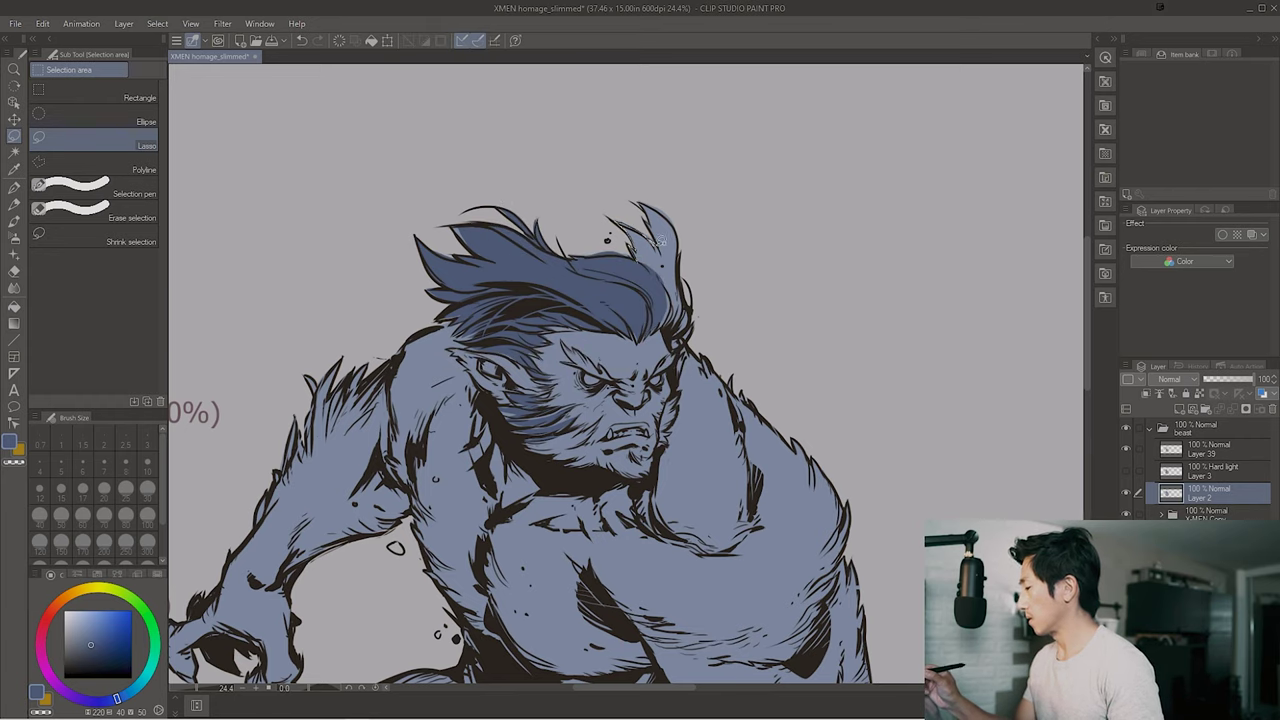
Lasso and fill the front hair tuft, eyebrows and far sideburn with the darker blue
drag(692, 312, 684, 340)
key(ctrl+d)
mouse_move(604, 355)
mouse_down()
mouse_move(587, 290)
mouse_move(600, 312)
mouse_move(665, 312)
mouse_up()
key(alt+Delete)
key(ctrl+d)
key(alt+Delete)
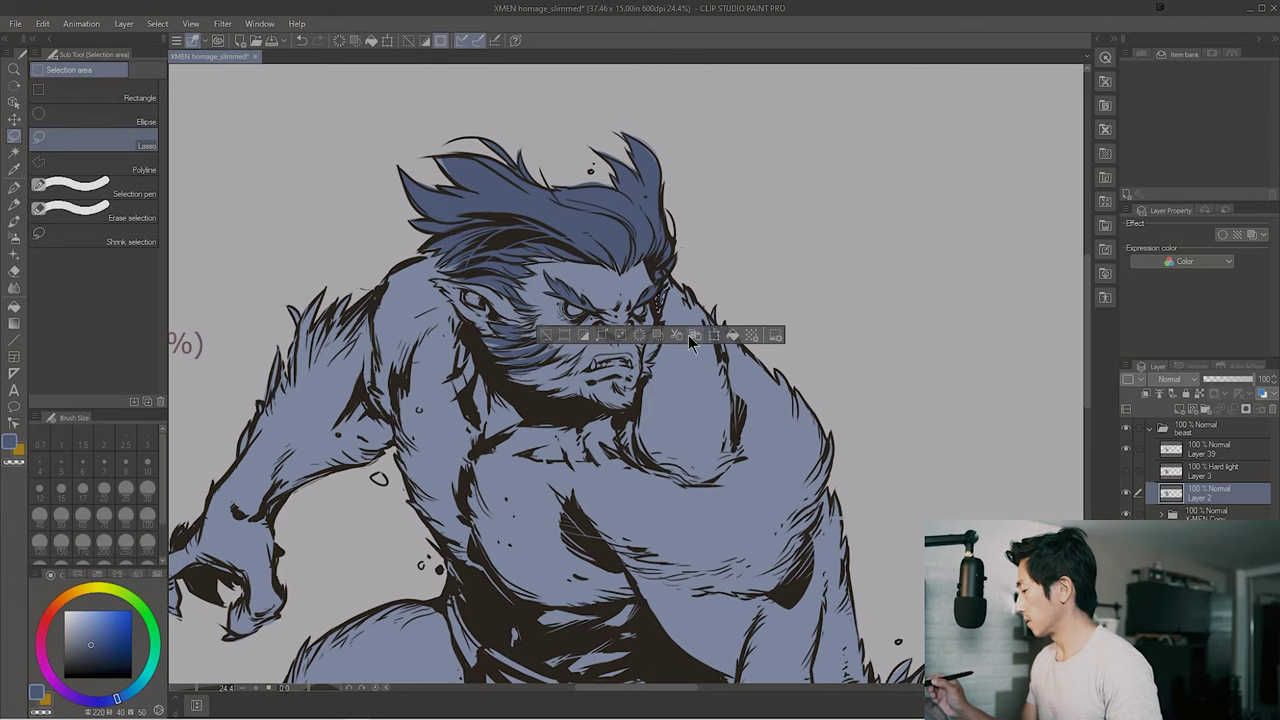
Lasso Beast's beard and jaw fur on the flats layer and fill it with the darker blue
key(ctrl+d)
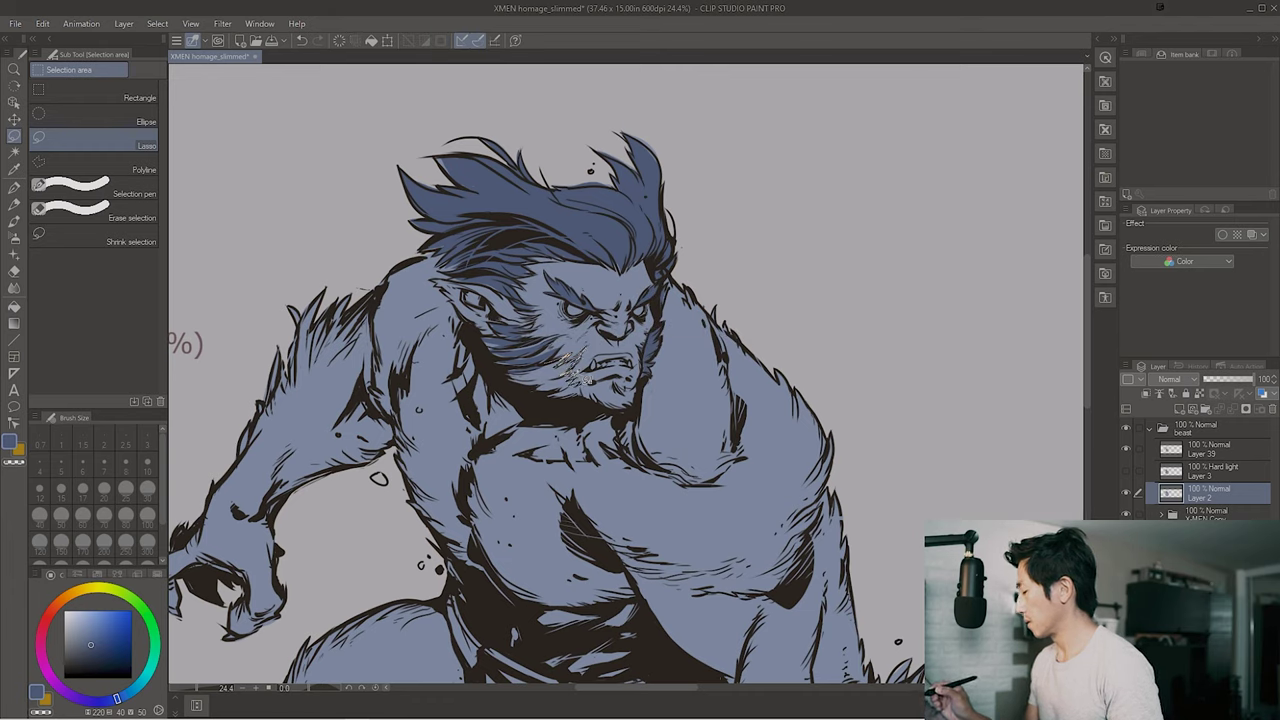
mouse_move(632, 380)
mouse_down()
mouse_move(505, 330)
mouse_move(500, 345)
mouse_move(465, 296)
mouse_up()
key(alt+Delete)
key(ctrl+d)
Lasso and fill the fur tufts on both of Beast's arms with the darker blue, and show the Hard light layer again
mouse_move(395, 340)
mouse_down()
mouse_move(401, 268)
mouse_move(448, 245)
mouse_move(492, 256)
mouse_up()
mouse_move(981, 512)
mouse_down()
mouse_move(651, 352)
mouse_move(649, 192)
mouse_up()
mouse_move(625, 310)
mouse_down()
mouse_move(592, 357)
mouse_move(588, 395)
mouse_move(510, 467)
mouse_move(499, 526)
mouse_move(577, 482)
mouse_move(701, 372)
mouse_up()
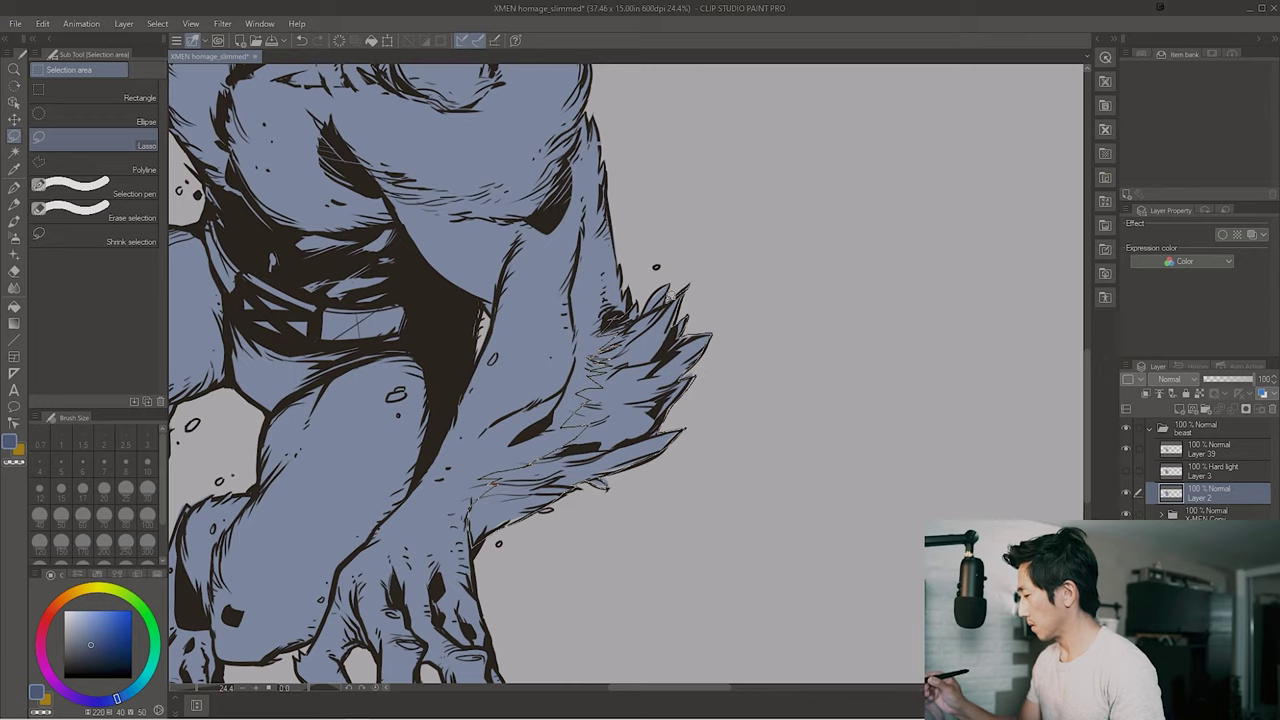
mouse_move(668, 294)
mouse_down()
mouse_move(890, 250)
mouse_move(890, 535)
mouse_up()
scroll(685, 451, up, 2)
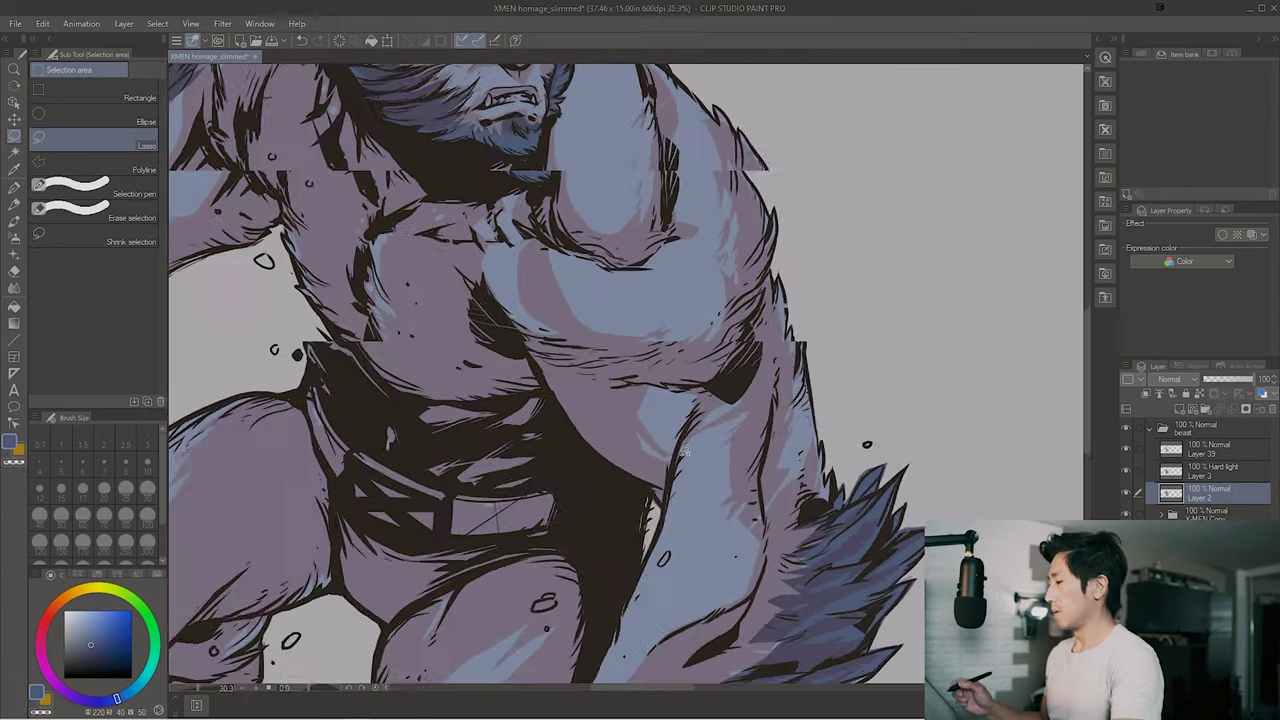
scroll(685, 451, down, 2)
drag(550, 474, 558, 356)
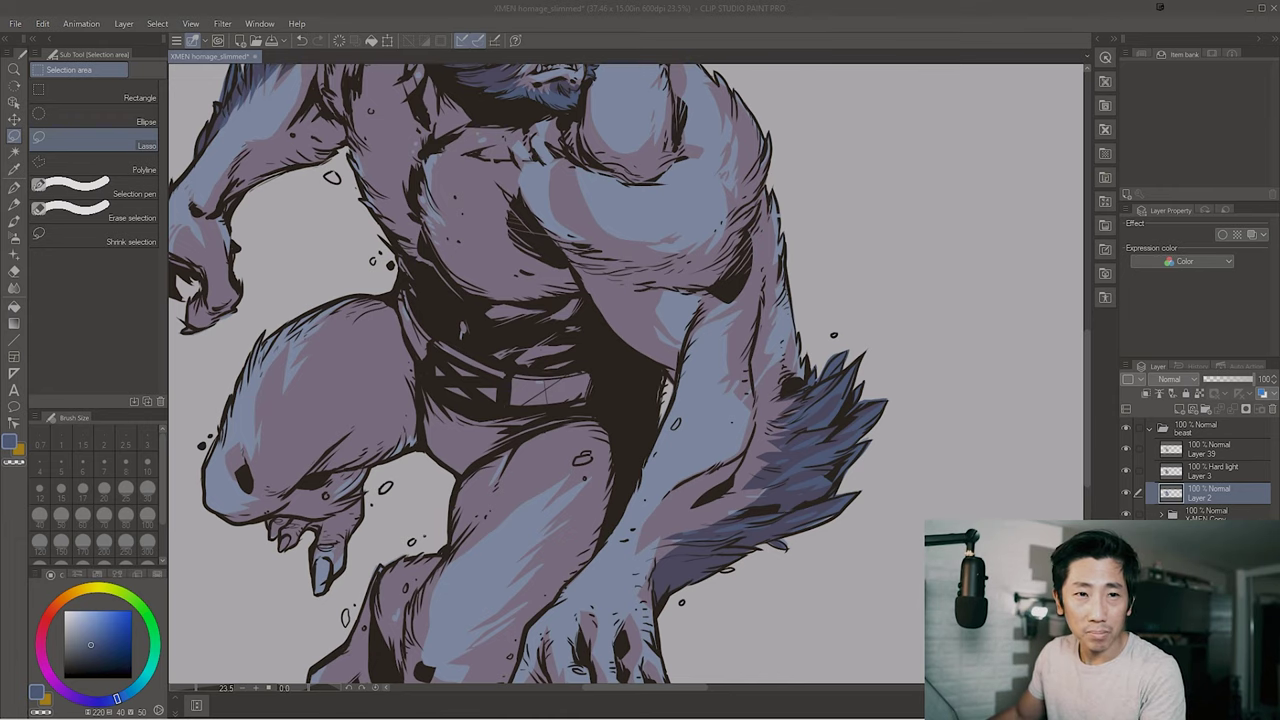
Lasso Beast's trunks below the belt and fill them with the darker blue
click(549, 420)
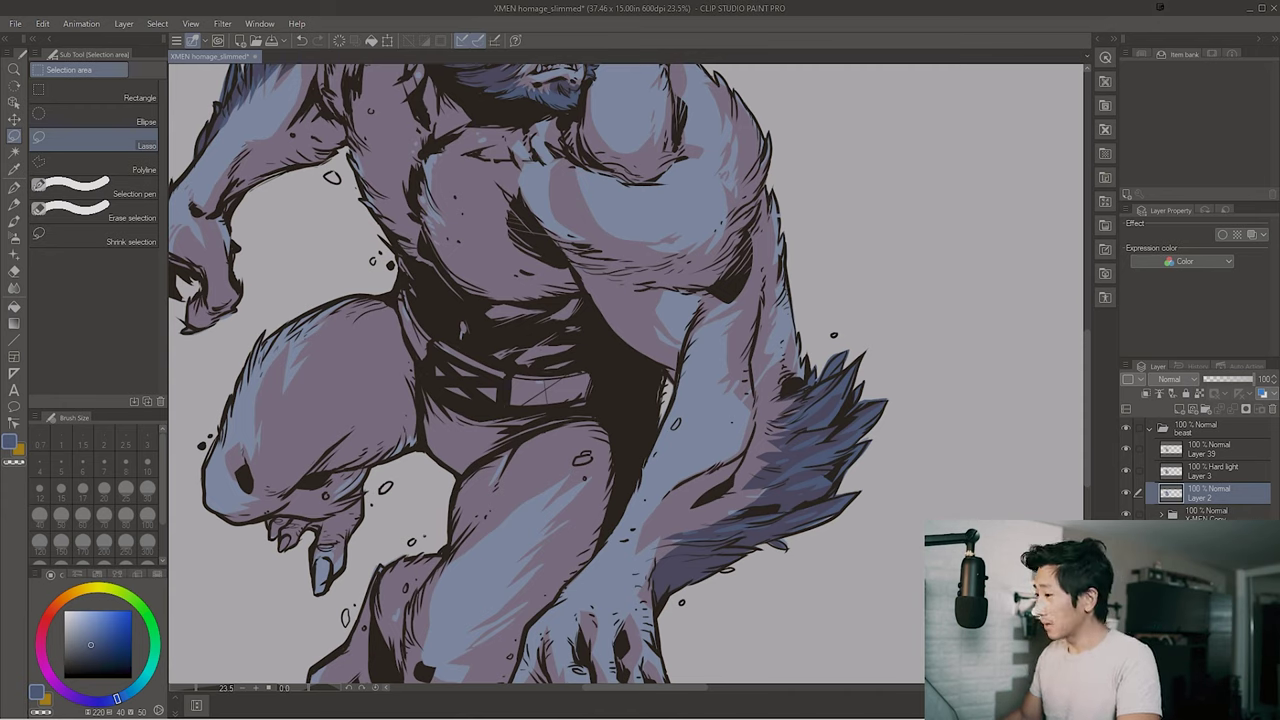
key(ctrl+minus)
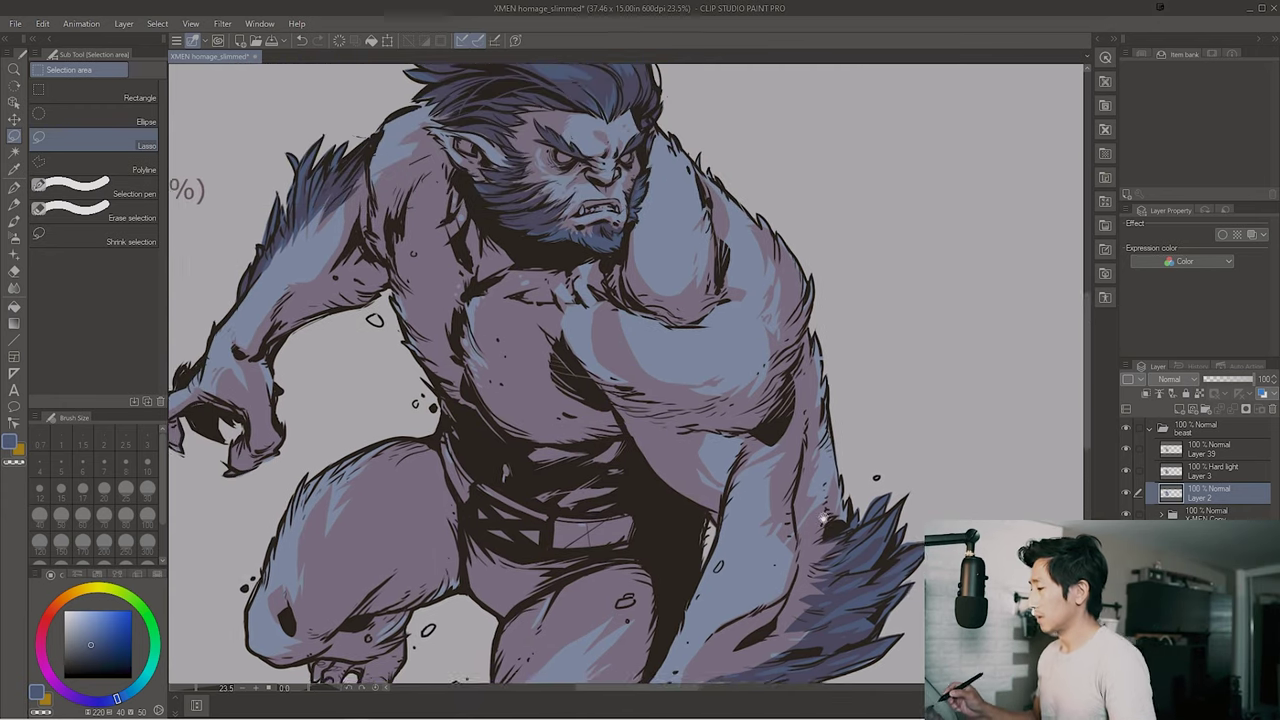
key(p)
key(ctrl+plus)
scroll(600, 328, down, 2)
key(m)
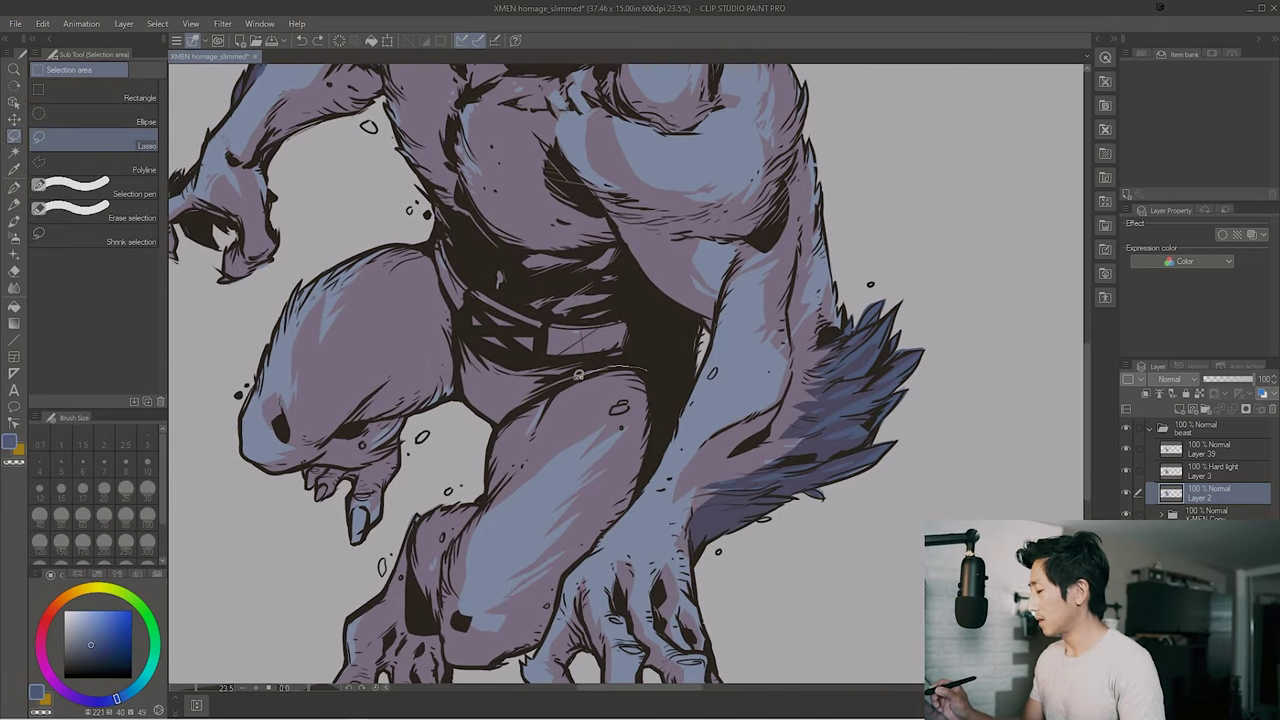
scroll(567, 384, up, 1)
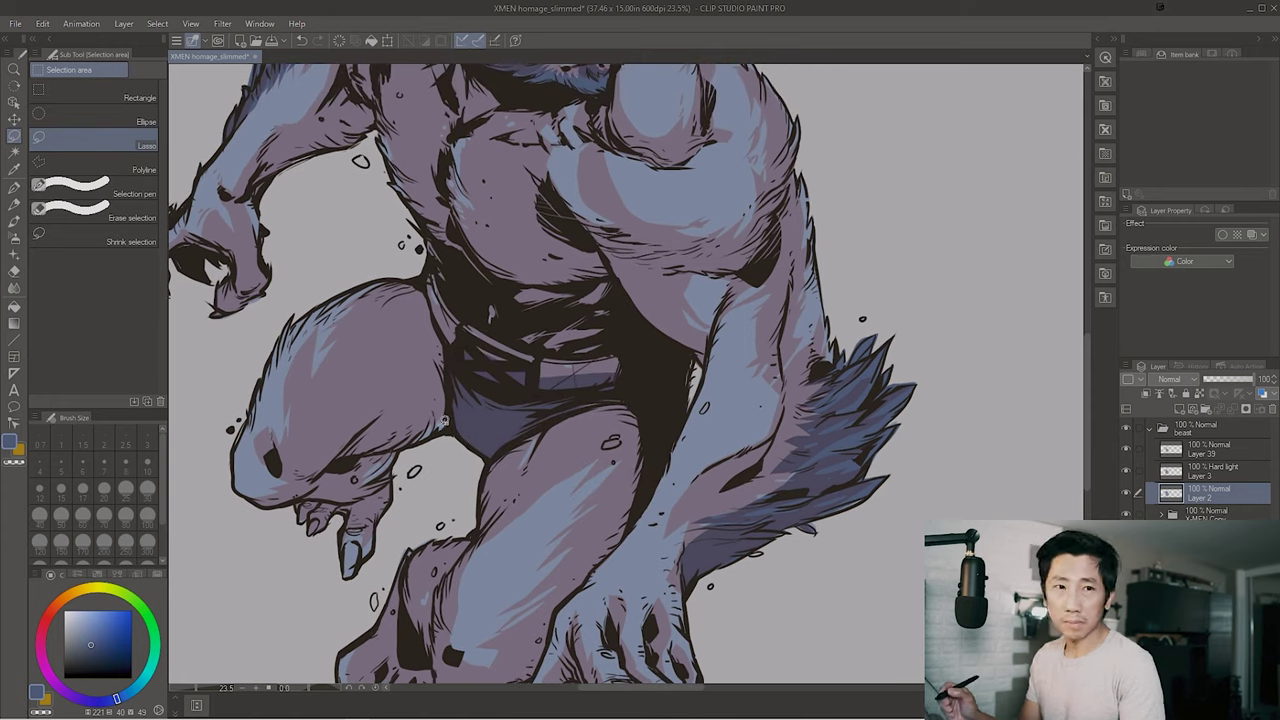
Choose a golden yellow (hue 45, saturation 75, brightness 87), then lasso and fill Beast's belt with it
click(90, 593)
mouse_move(432, 260)
mouse_down()
mouse_move(442, 326)
mouse_move(496, 365)
mouse_move(558, 389)
mouse_move(638, 351)
mouse_move(482, 320)
mouse_up()
click(599, 413)
click(412, 413)
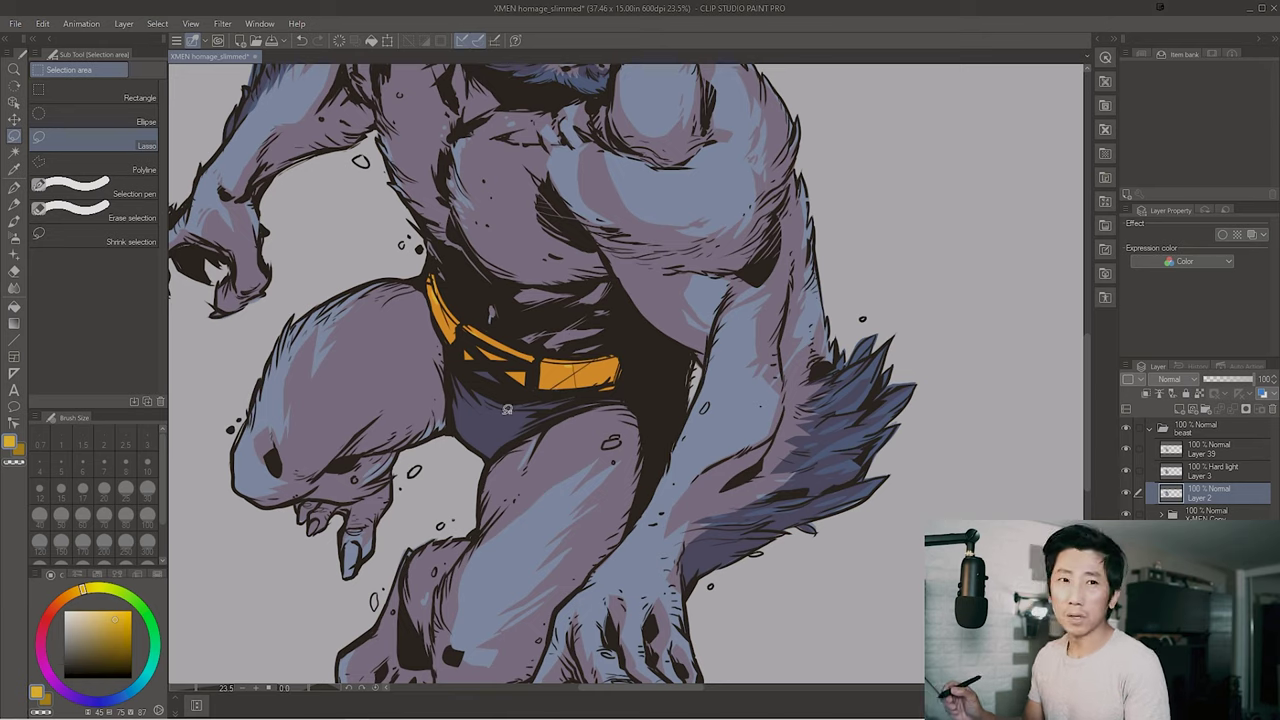
Fill the X buckle of the belt with red, using hue 6, saturation 79 and brightness 72
click(55, 605)
click(116, 629)
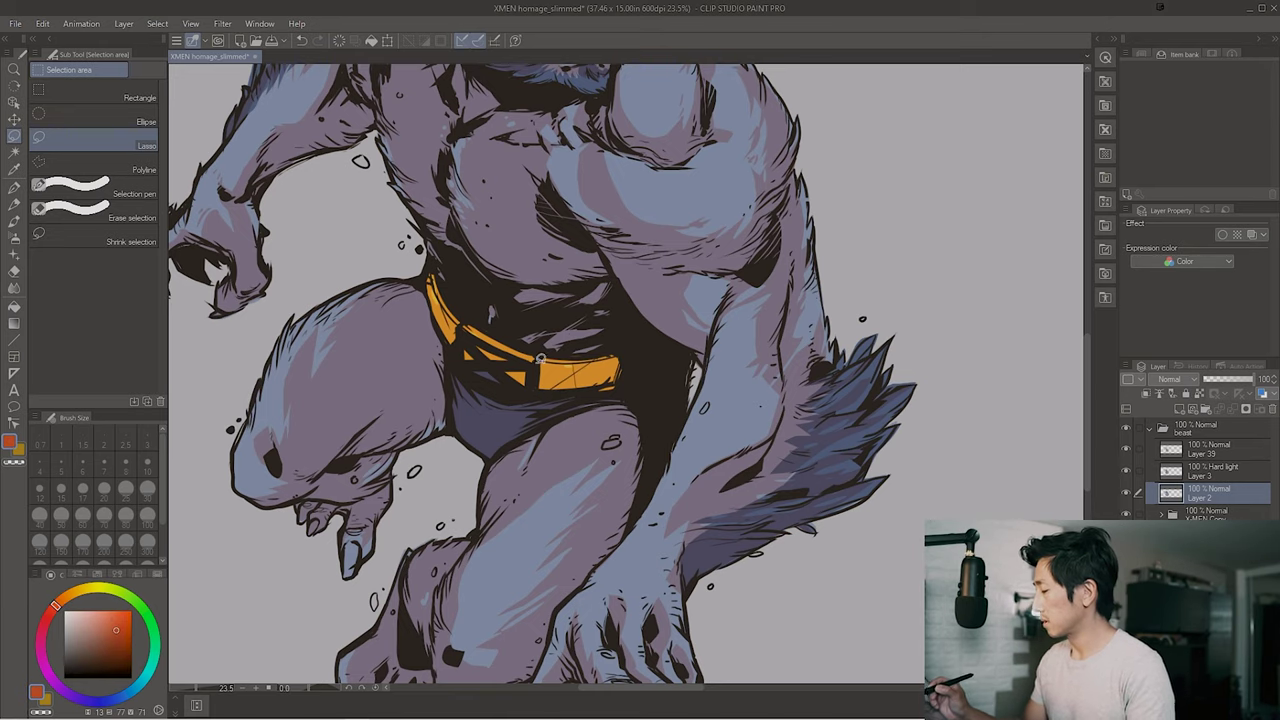
mouse_move(540, 360)
mouse_down()
mouse_move(507, 386)
mouse_move(538, 360)
mouse_up()
click(52, 609)
click(599, 418)
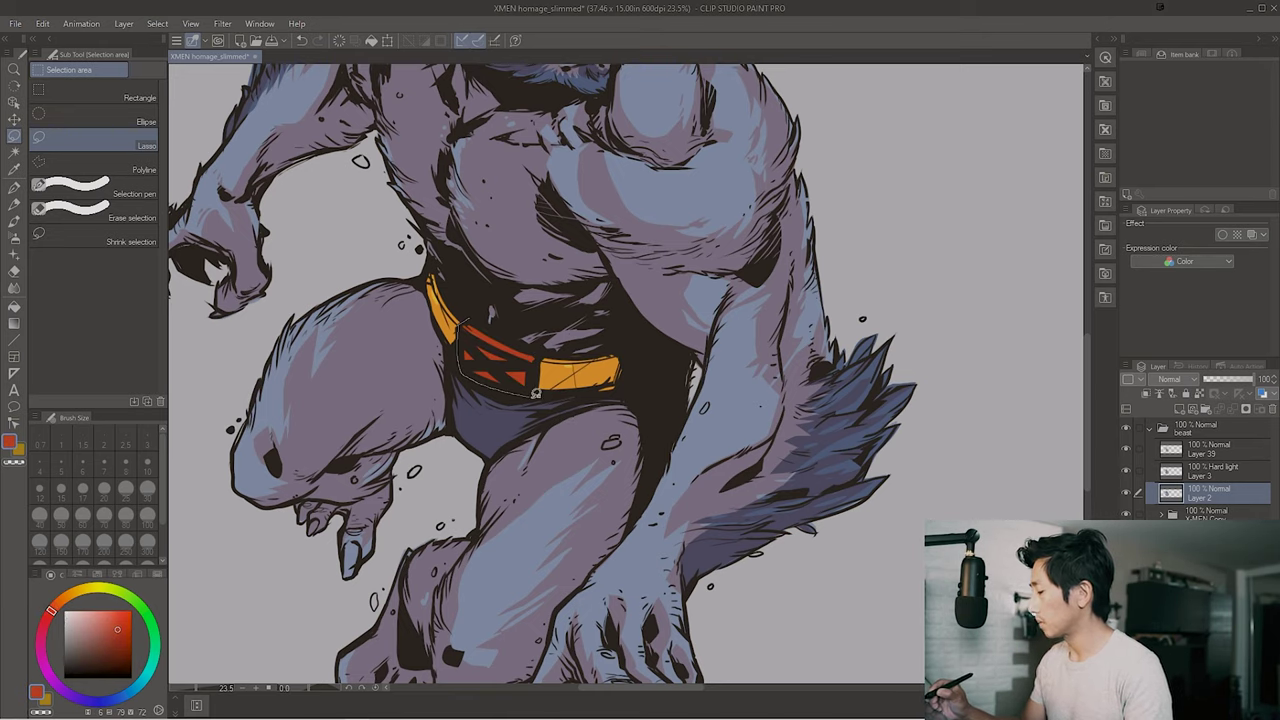
Lasso and fill Beast's eyes and teeth with pale pink (hue 6, saturation 13, brightness 100)
scroll(390, 432, down, 3)
scroll(678, 240, up, 3)
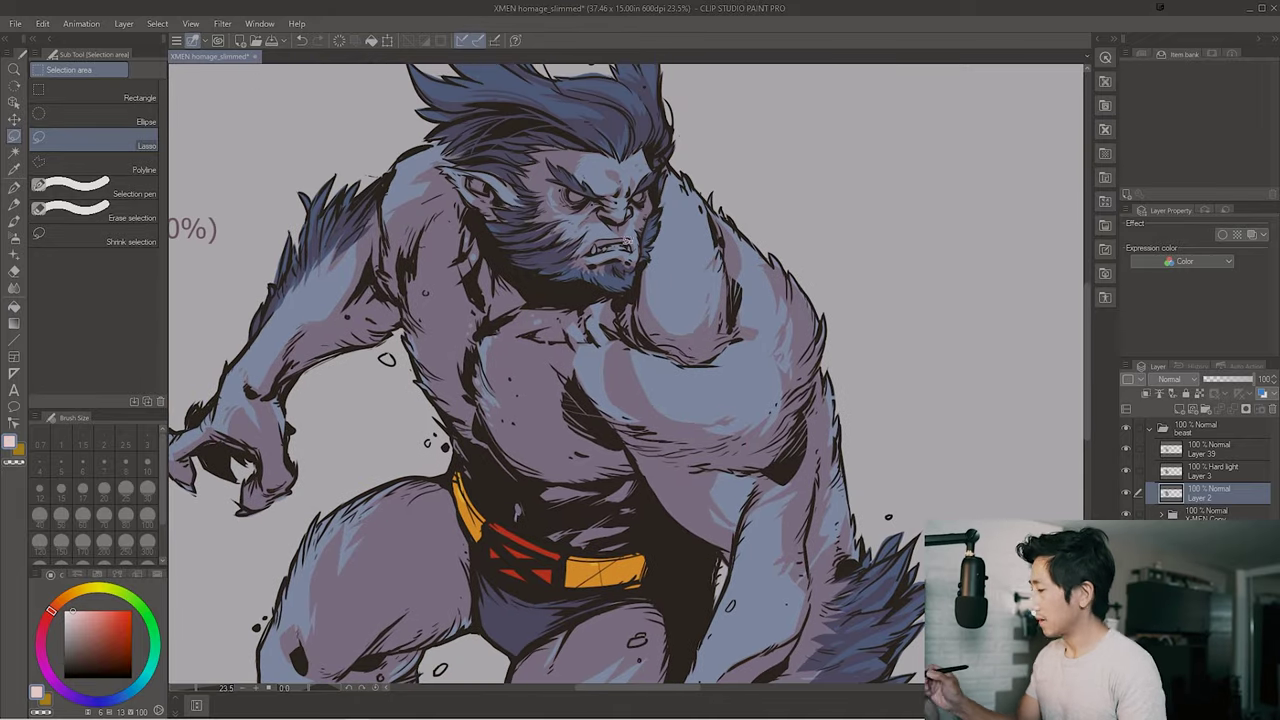
drag(566, 188, 638, 192)
scroll(600, 260, up, 3)
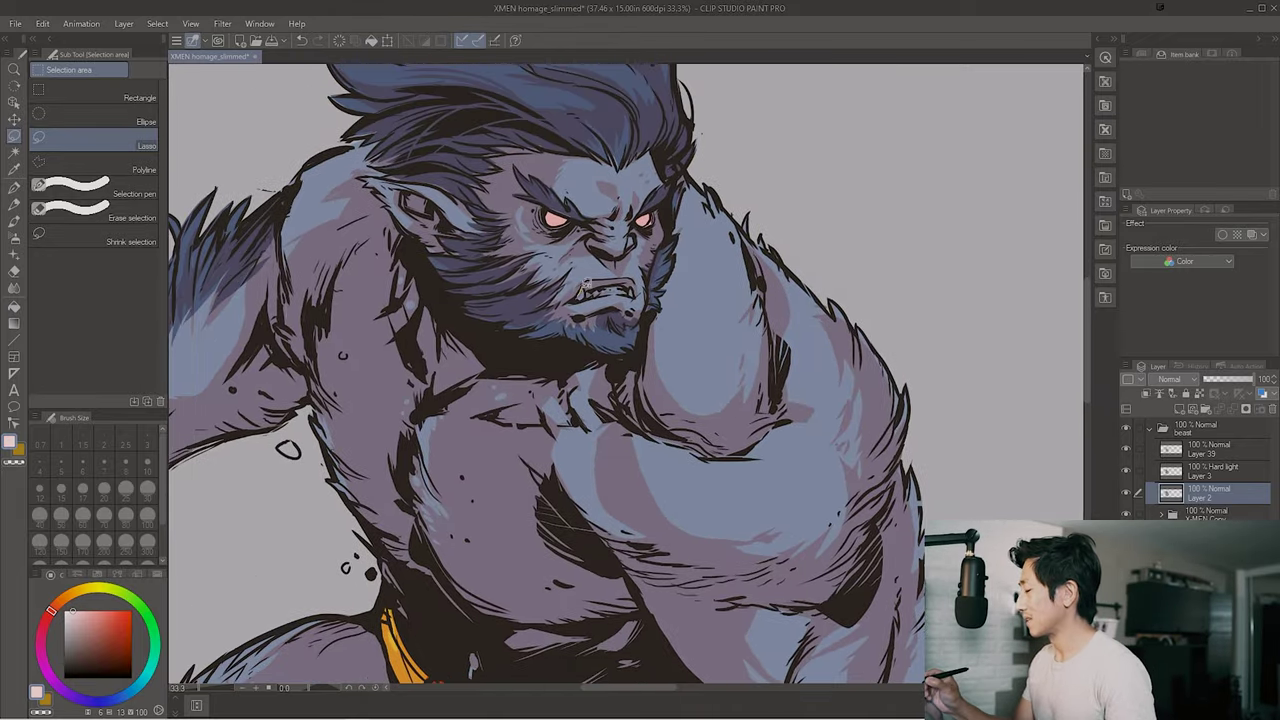
drag(600, 300, 610, 328)
Erase the Hard light shading over Beast's eyes and teeth with the Hard eraser
click(1212, 470)
key(e)
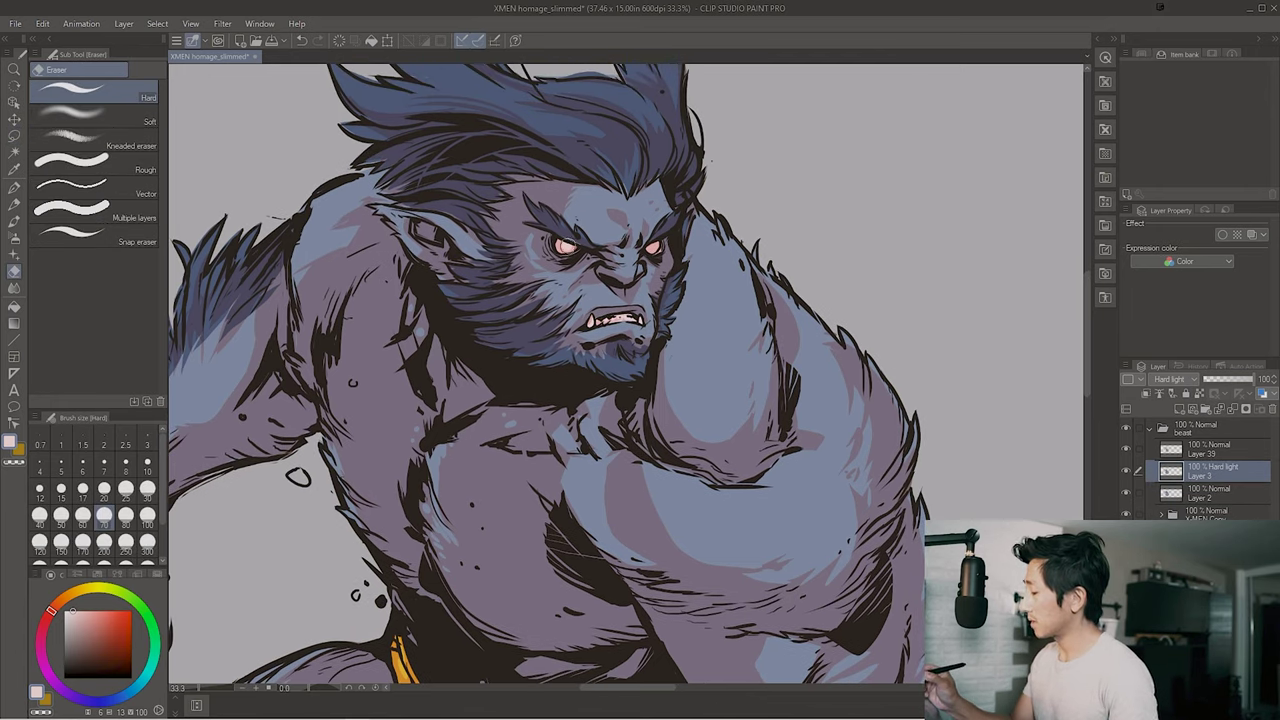
scroll(659, 305, down, 2)
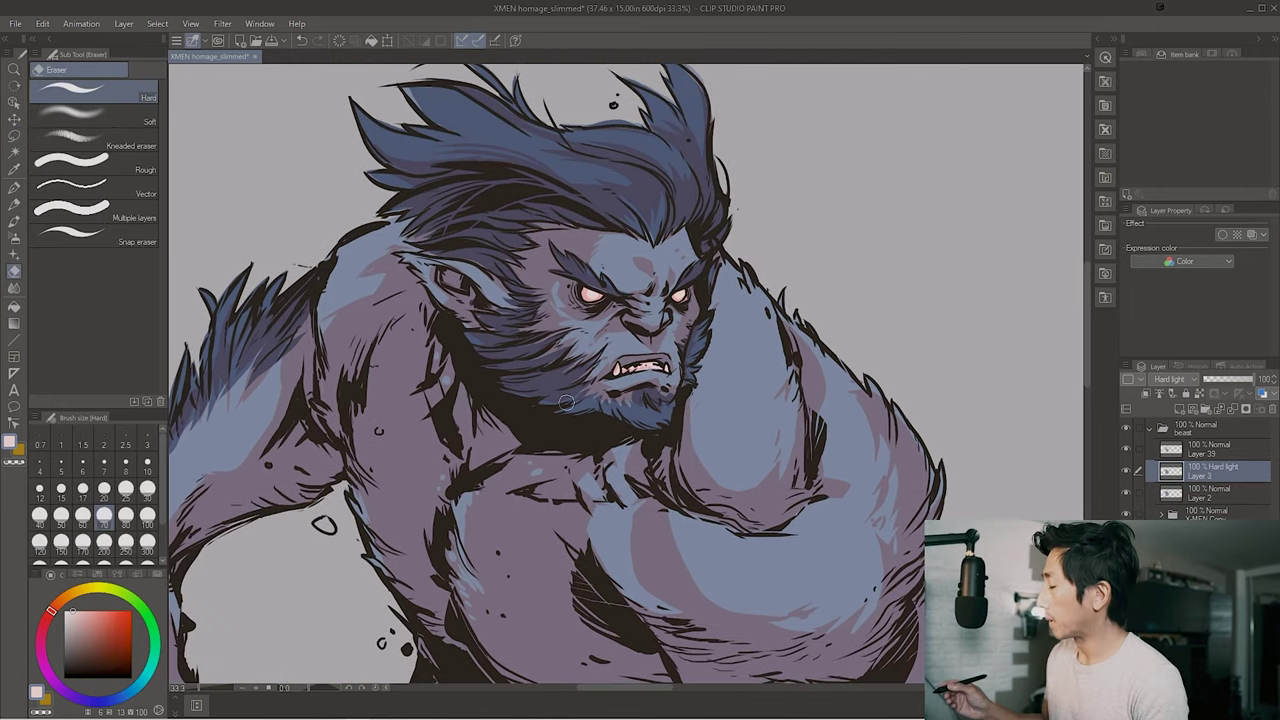
Take the guide's highlight colour and add a layer above the shades, set to Overlay at 80% opacity
scroll(361, 432, down, 2)
drag(361, 432, 181, 436)
click(1181, 409)
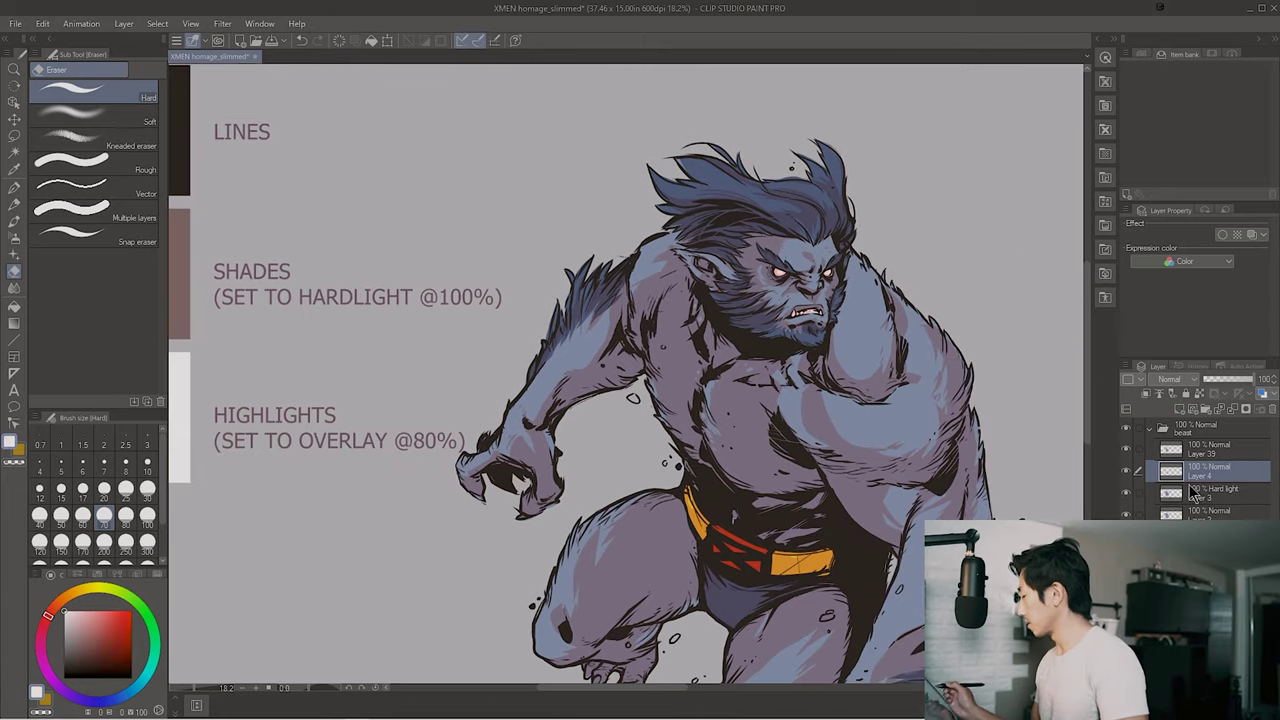
click(1170, 379)
click(1170, 302)
drag(1256, 381, 1242, 384)
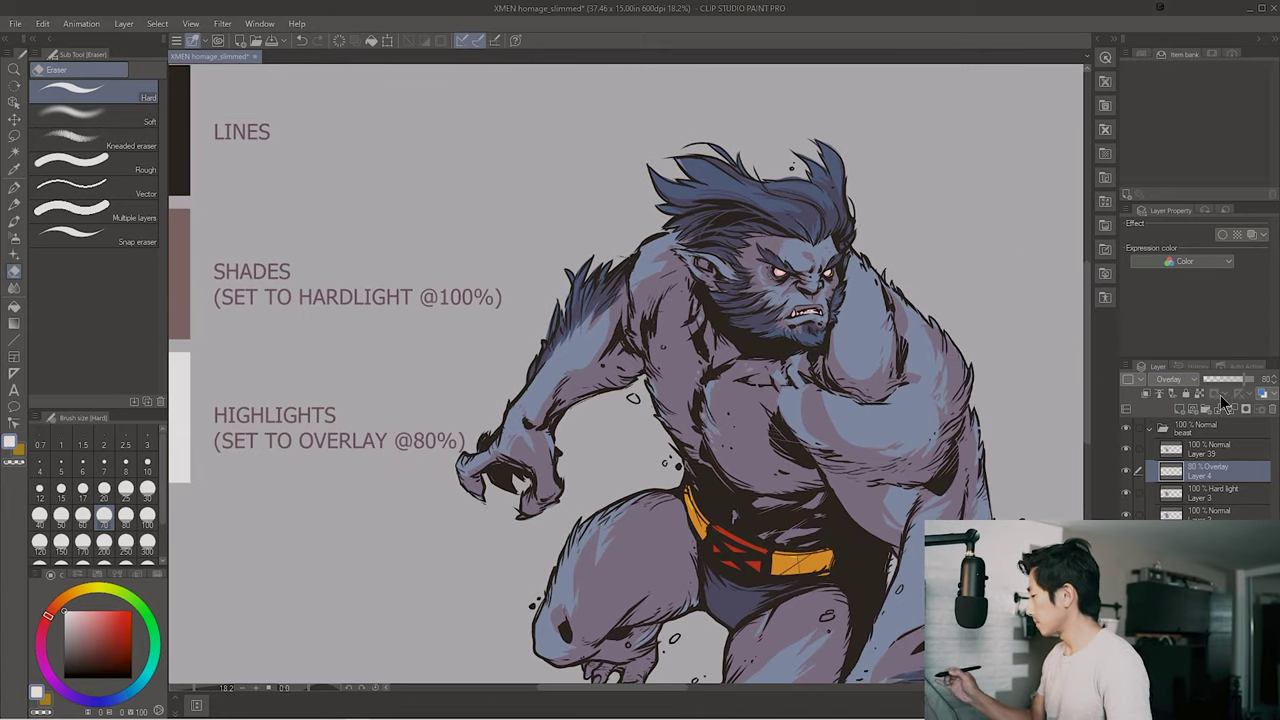
Try the Soft light blending mode on the shades layer
click(1210, 492)
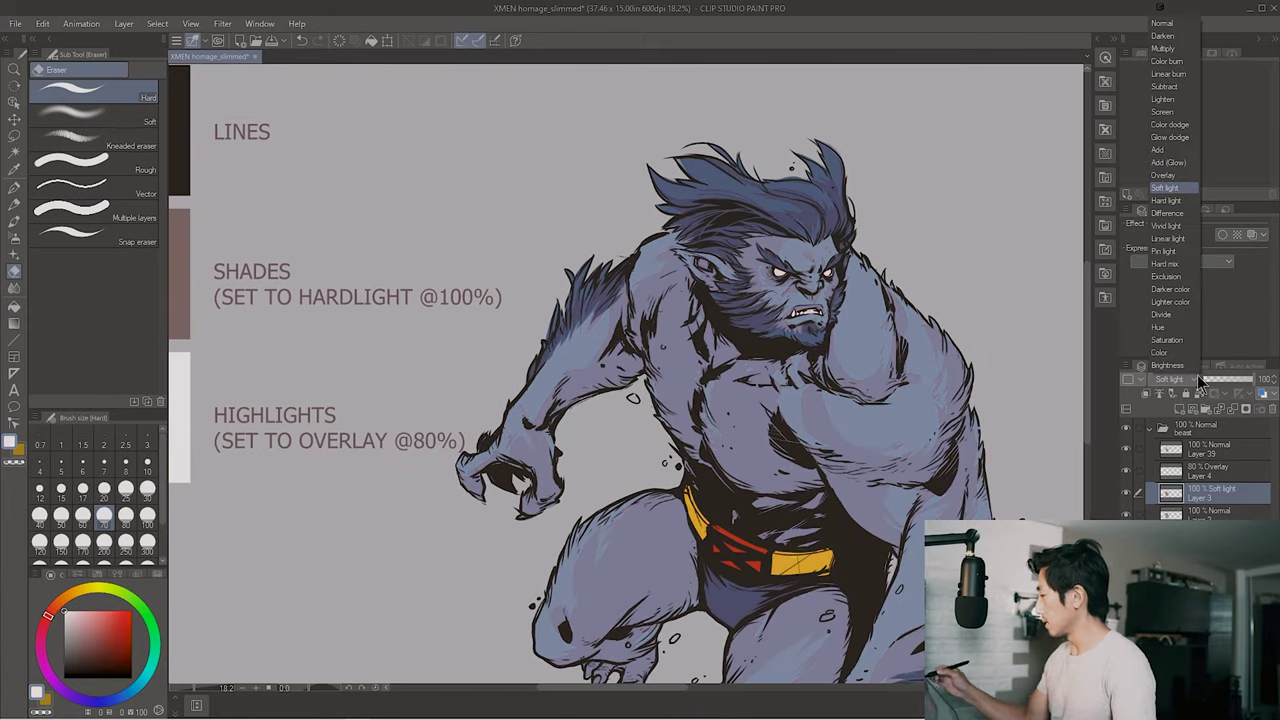
click(1133, 472)
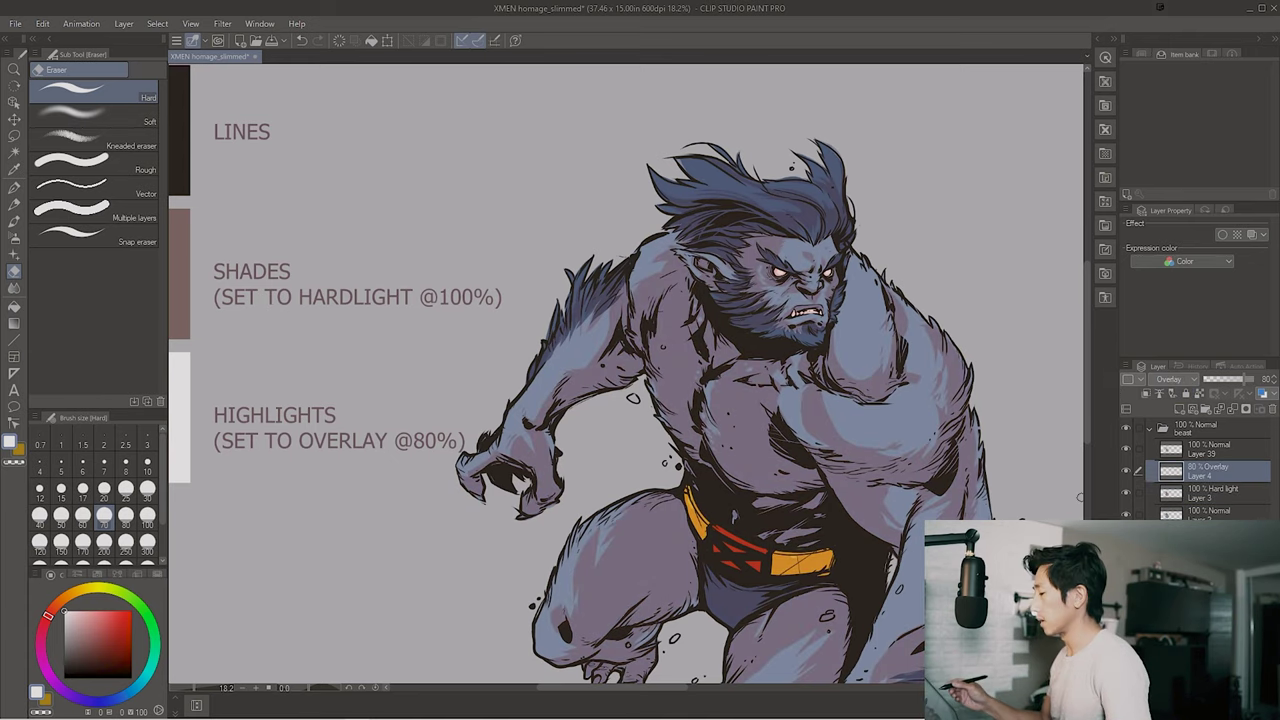
Paint small G-pen highlights on Beast's brow, nose and face on the Overlay layer, reducing the brush size to 60
scroll(630, 380, right, 5)
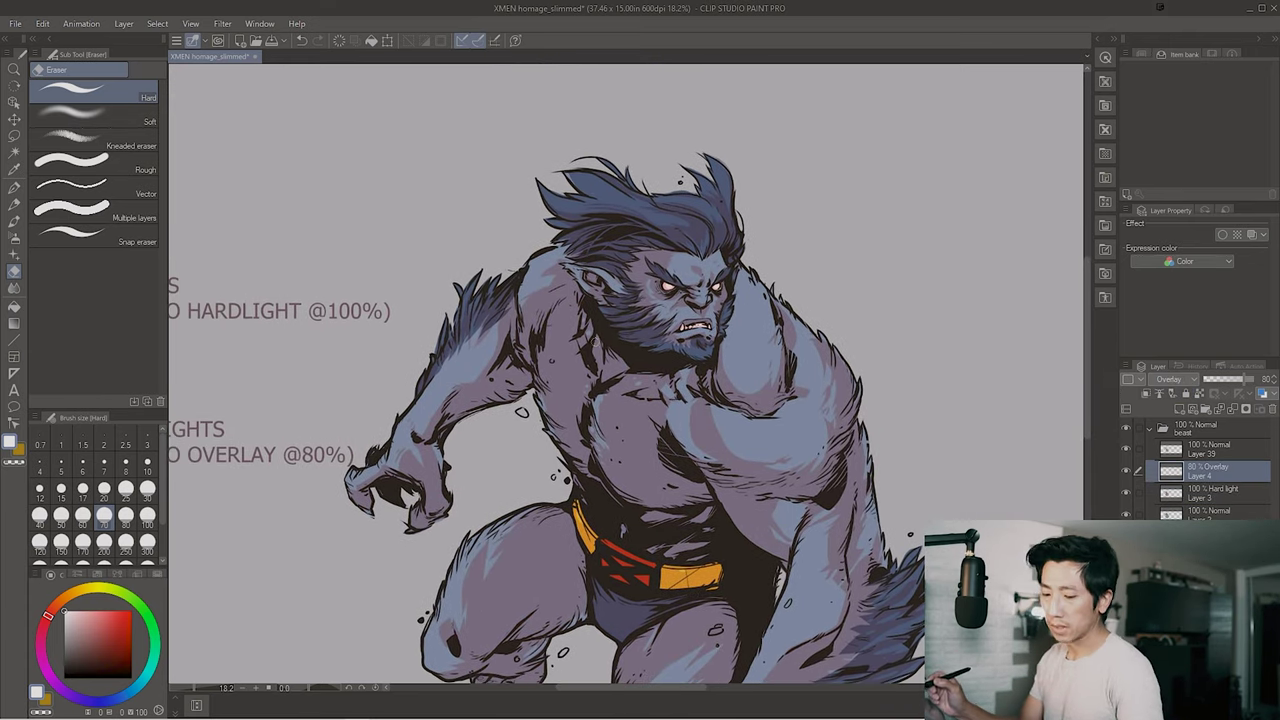
key(p)
scroll(830, 300, down, 1)
scroll(830, 300, up, 3)
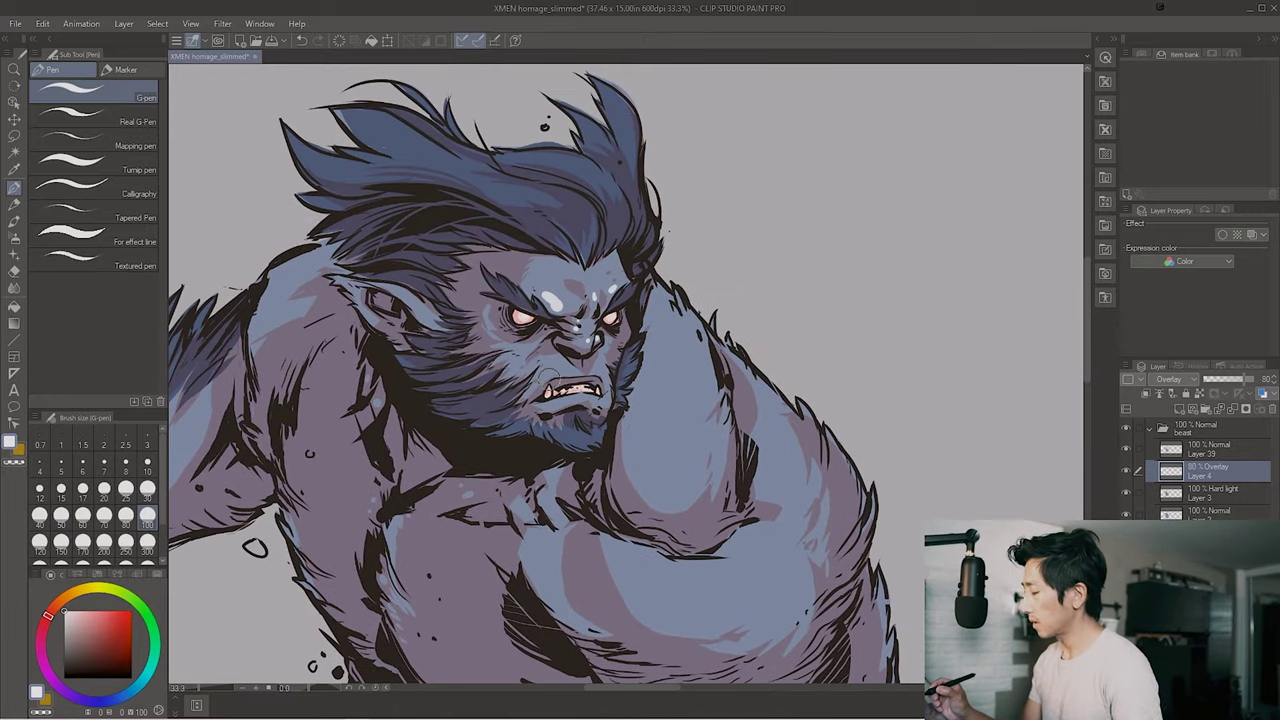
key(bracketleft)
key(bracketleft)
key(bracketleft)
drag(580, 336, 632, 355)
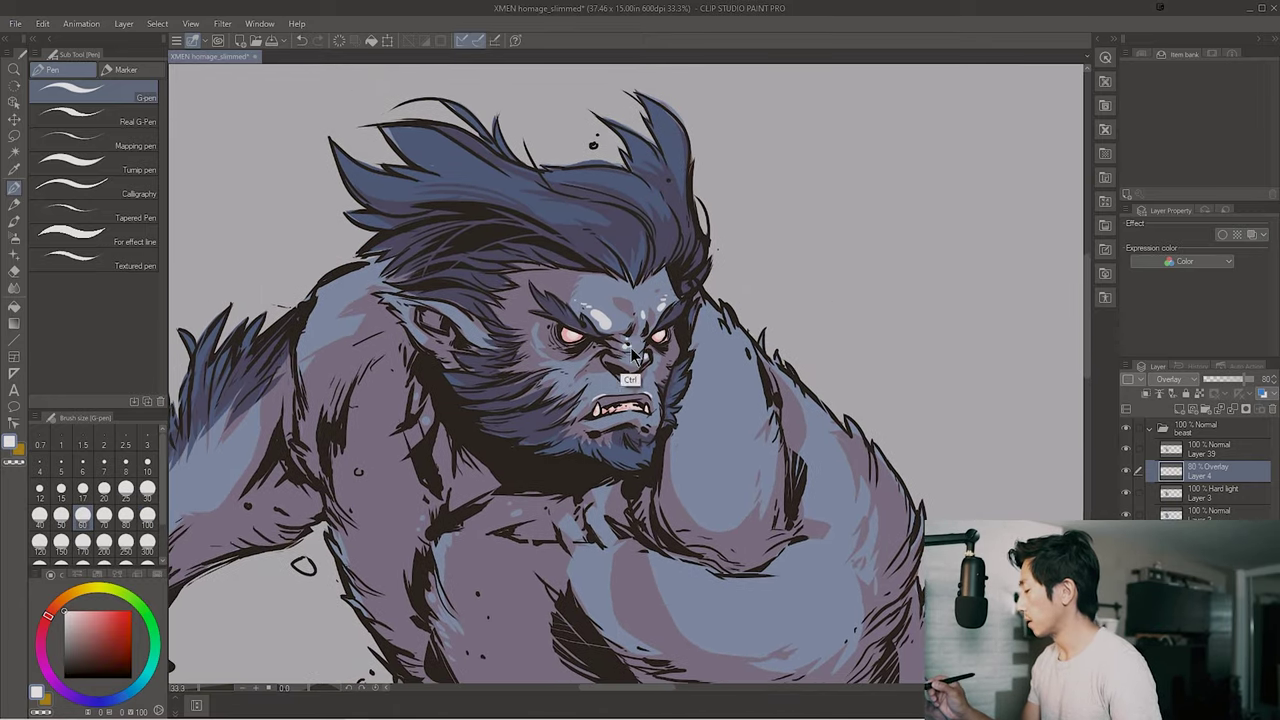
Lower the Overlay layer's opacity to 50% and paint highlight strokes along Beast's shoulders and arms
key(5)
drag(328, 328, 228, 268)
drag(646, 390, 617, 347)
drag(644, 215, 628, 68)
drag(750, 282, 735, 225)
Paint highlights on Beast's belt and lower body on the Overlay layer
drag(560, 530, 730, 368)
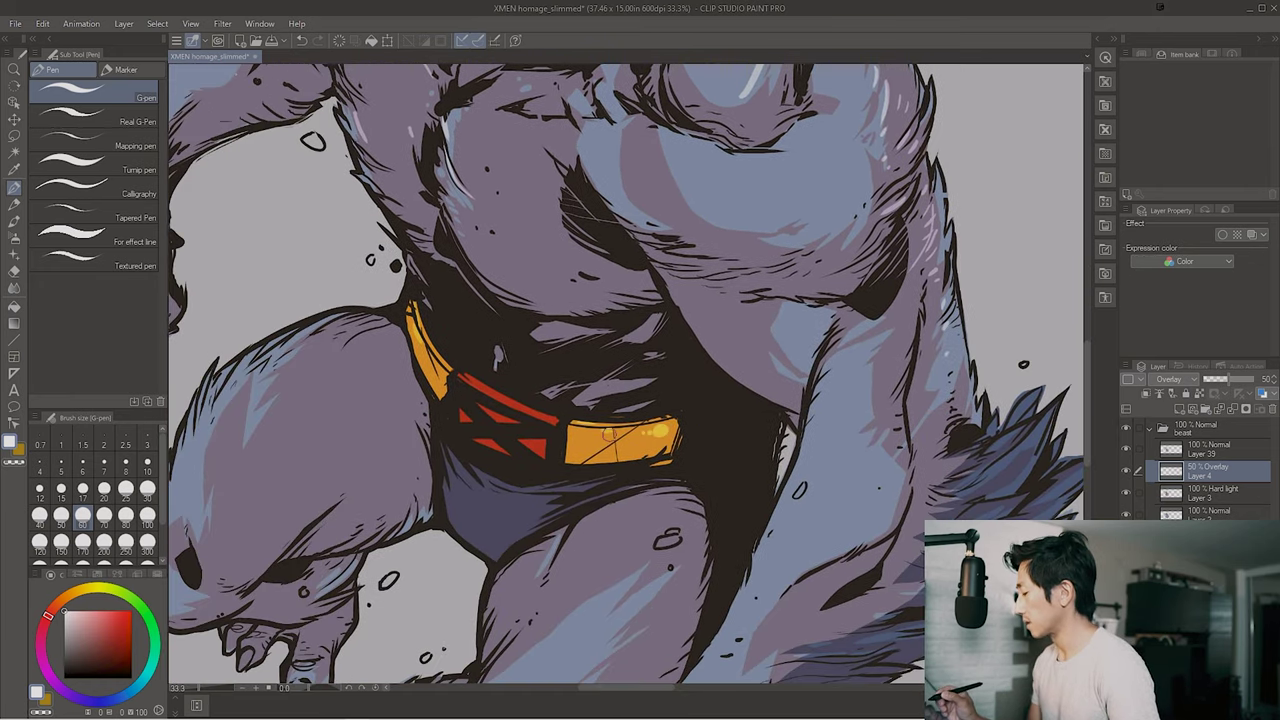
drag(504, 395, 312, 241)
drag(520, 680, 612, 426)
Add broad highlight strokes to Beast's outer shoulder and planted hand with the G-pen at size 170
scroll(606, 511, down, 5)
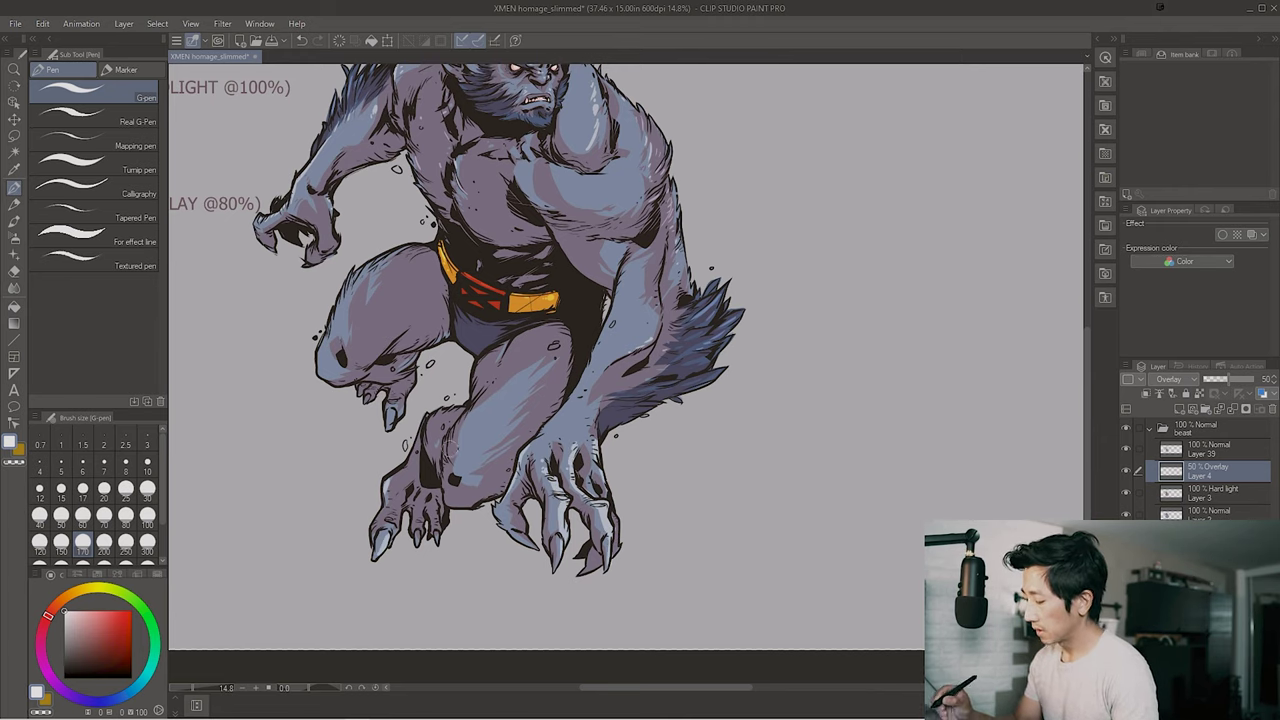
drag(634, 113, 577, 190)
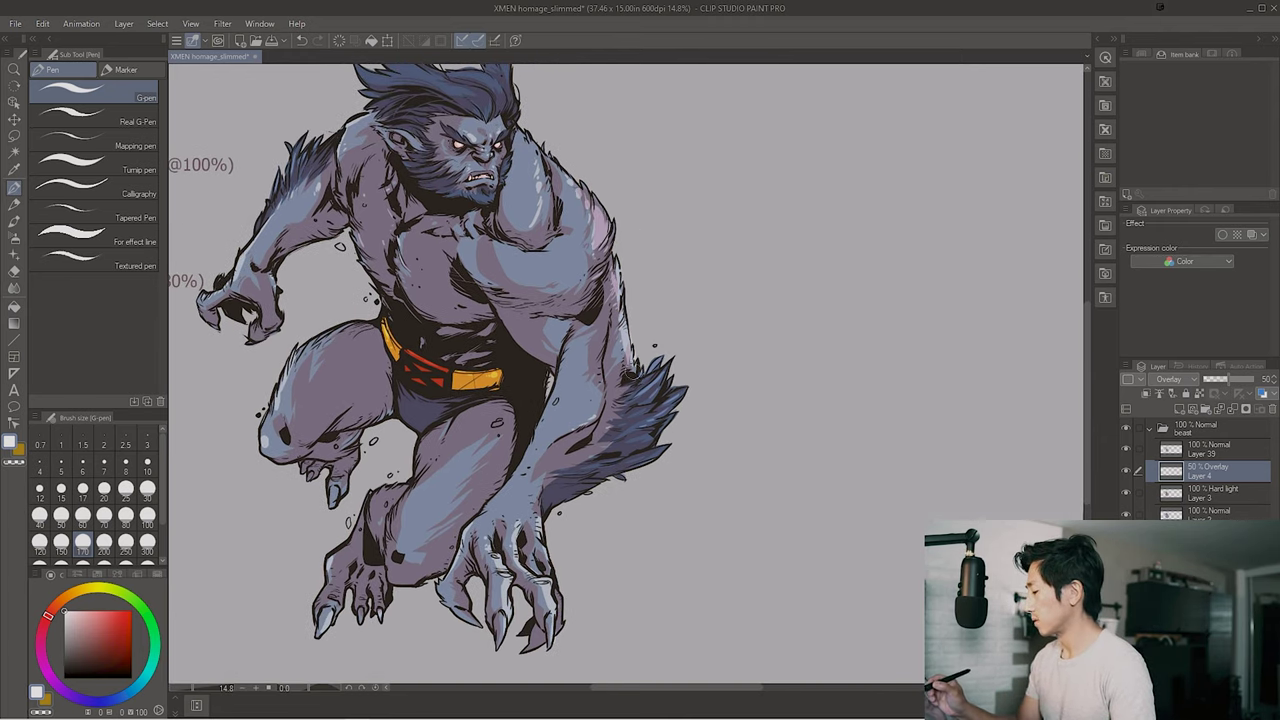
drag(498, 120, 538, 233)
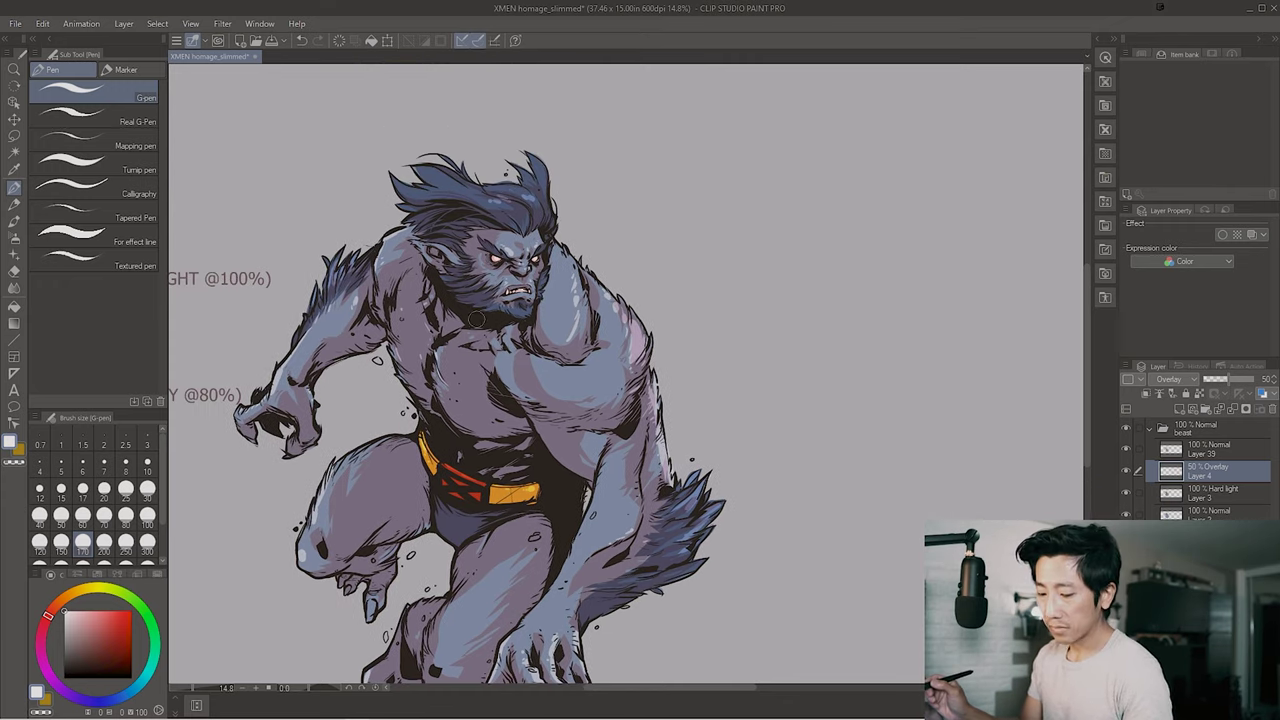
Paint highlight strokes along the locks of Beast's hair with the G-pen at size 30
key(m)
key(p)
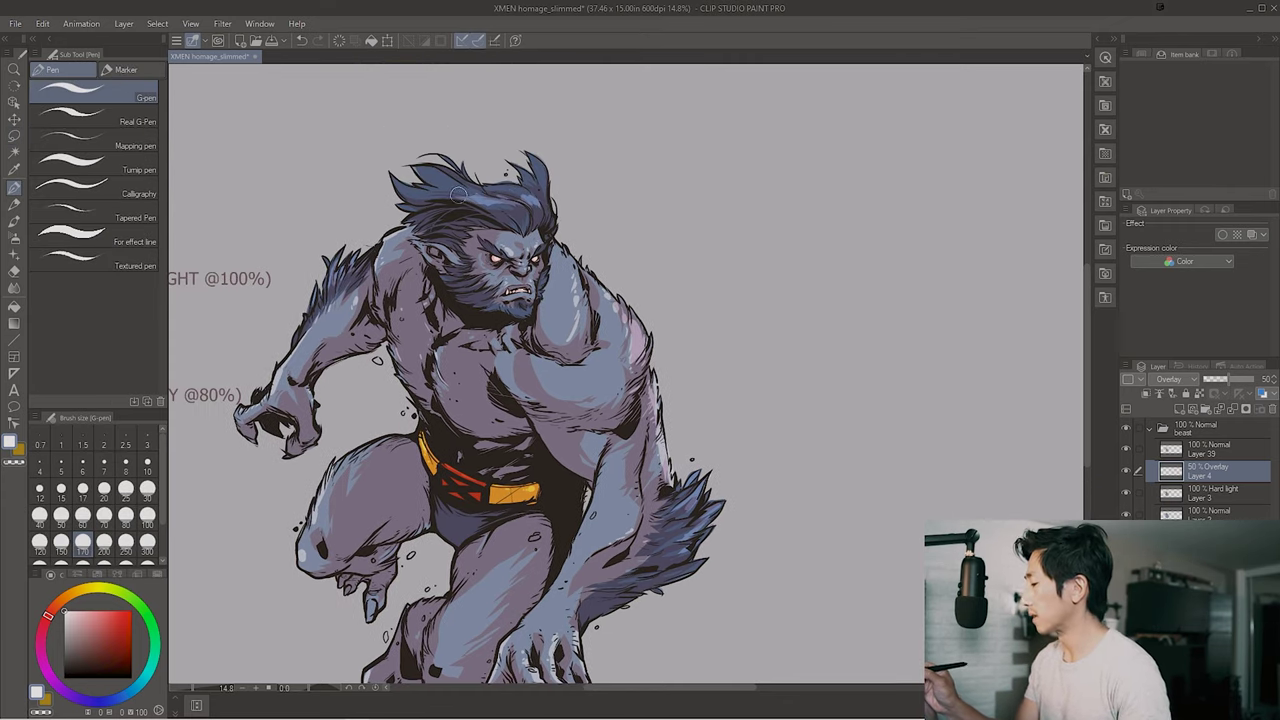
scroll(624, 257, down, 1)
scroll(624, 257, up, 9)
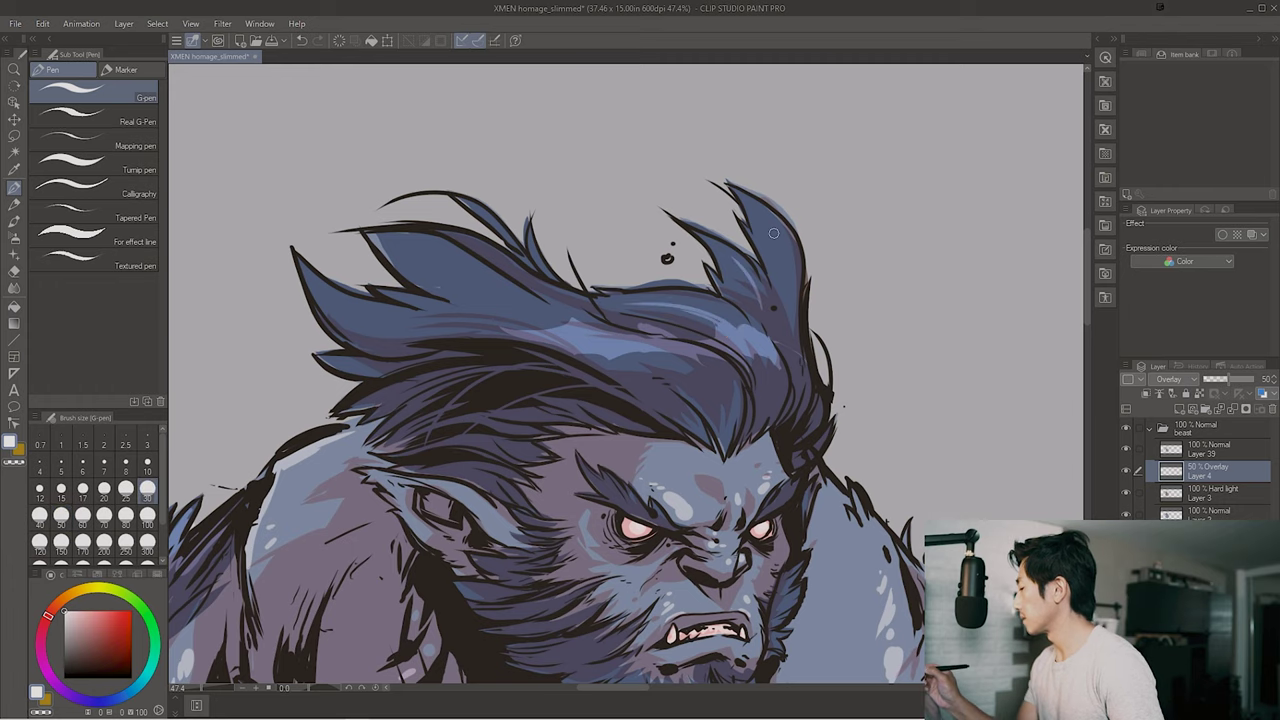
drag(491, 333, 315, 300)
drag(462, 302, 378, 240)
scroll(763, 430, down, 10)
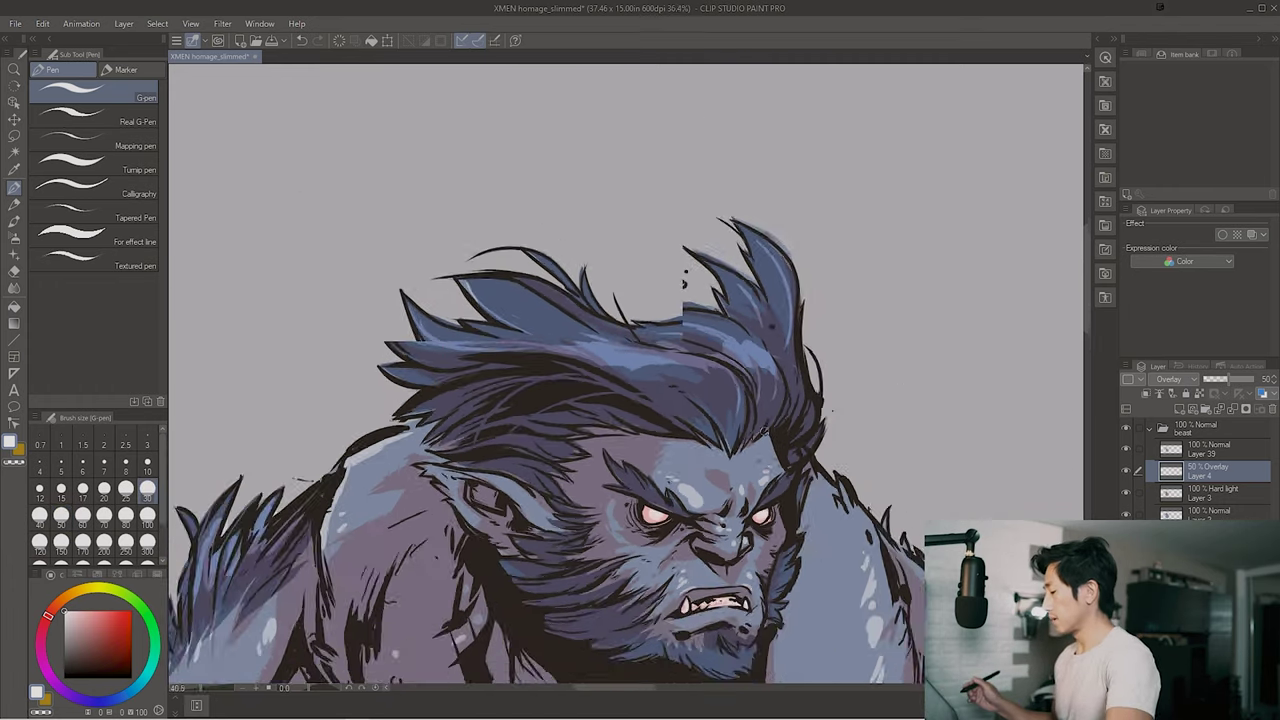
Collapse the beast folder, then move Beast closer to the other characters and Gambit up in front of Rogue
click(1195, 430)
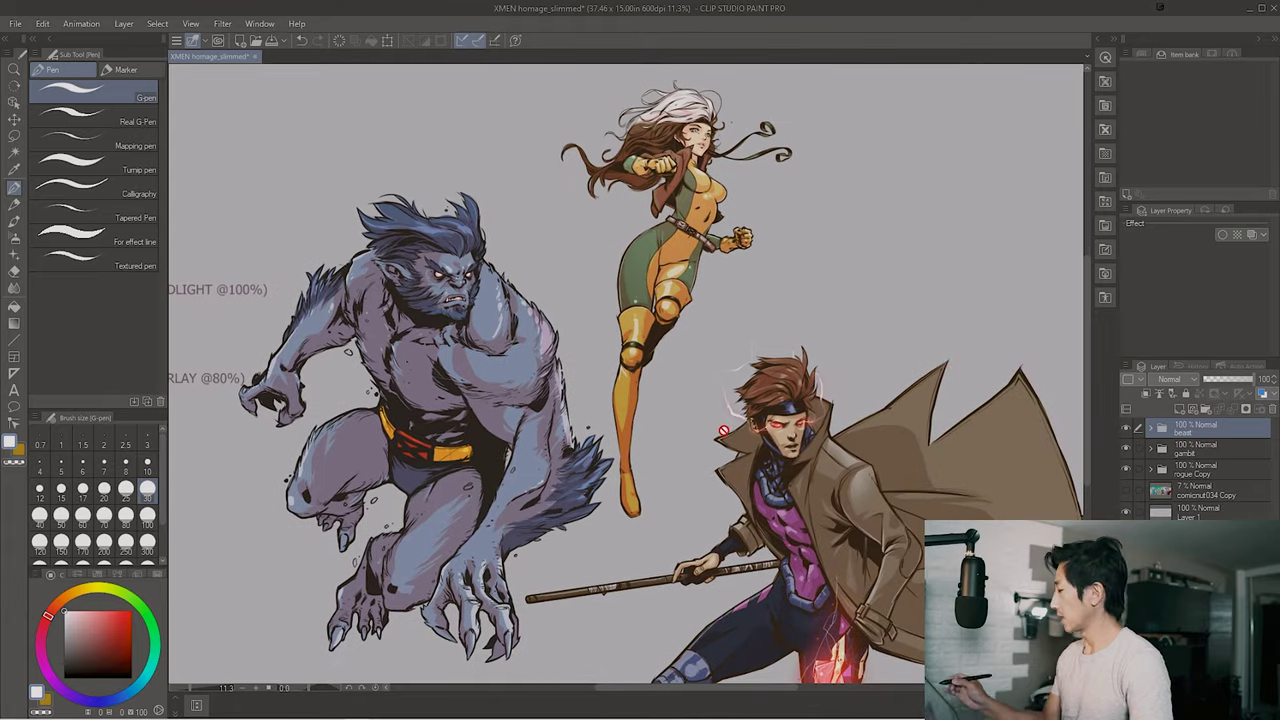
key(k)
drag(723, 430, 811, 422)
click(1200, 448)
drag(885, 508, 820, 405)
scroll(852, 465, up, 2)
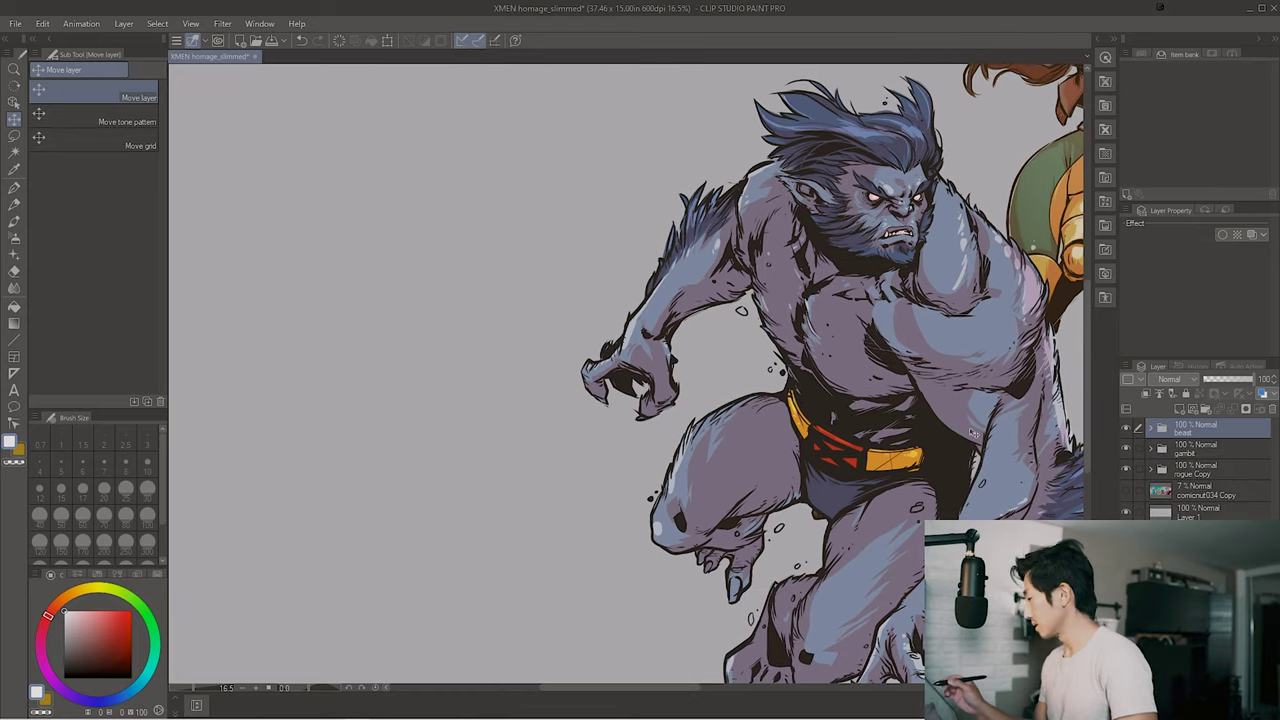
drag(972, 432, 665, 532)
Examine the grouped characters, the beast folder's layers and the Deep Cast guide, sampling the guide's shades colour
scroll(665, 532, up, 2)
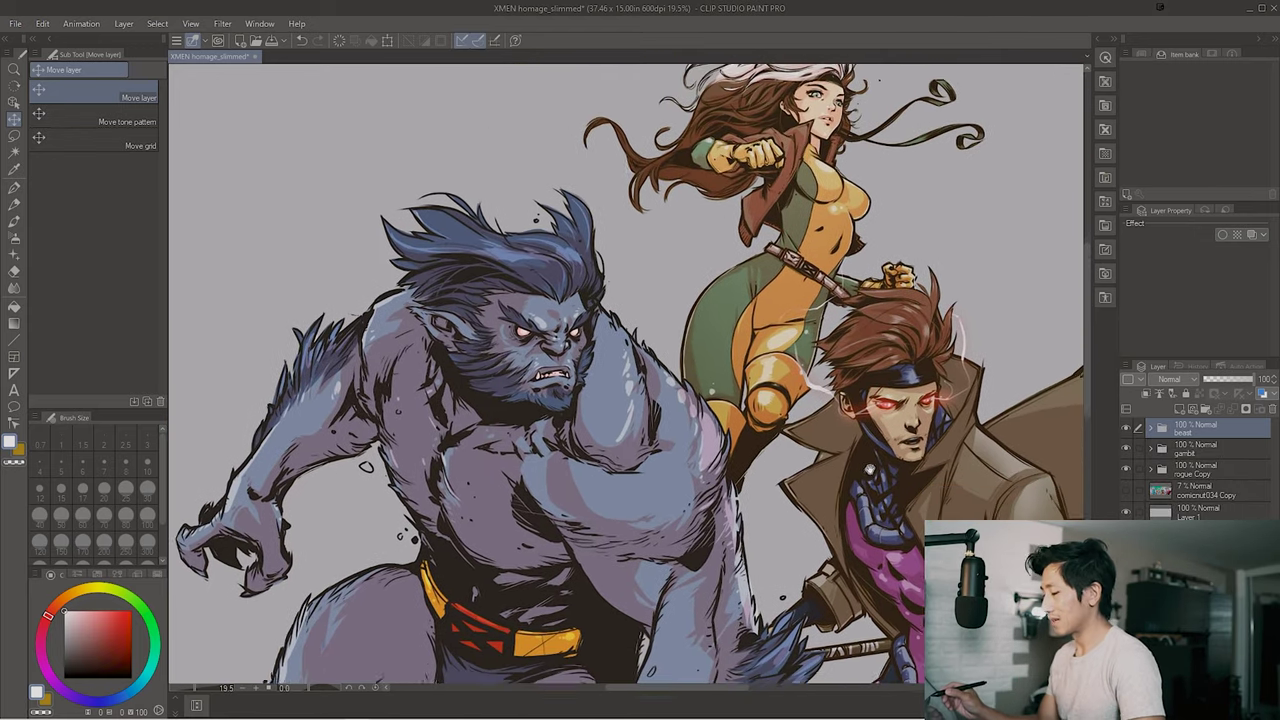
drag(869, 468, 862, 454)
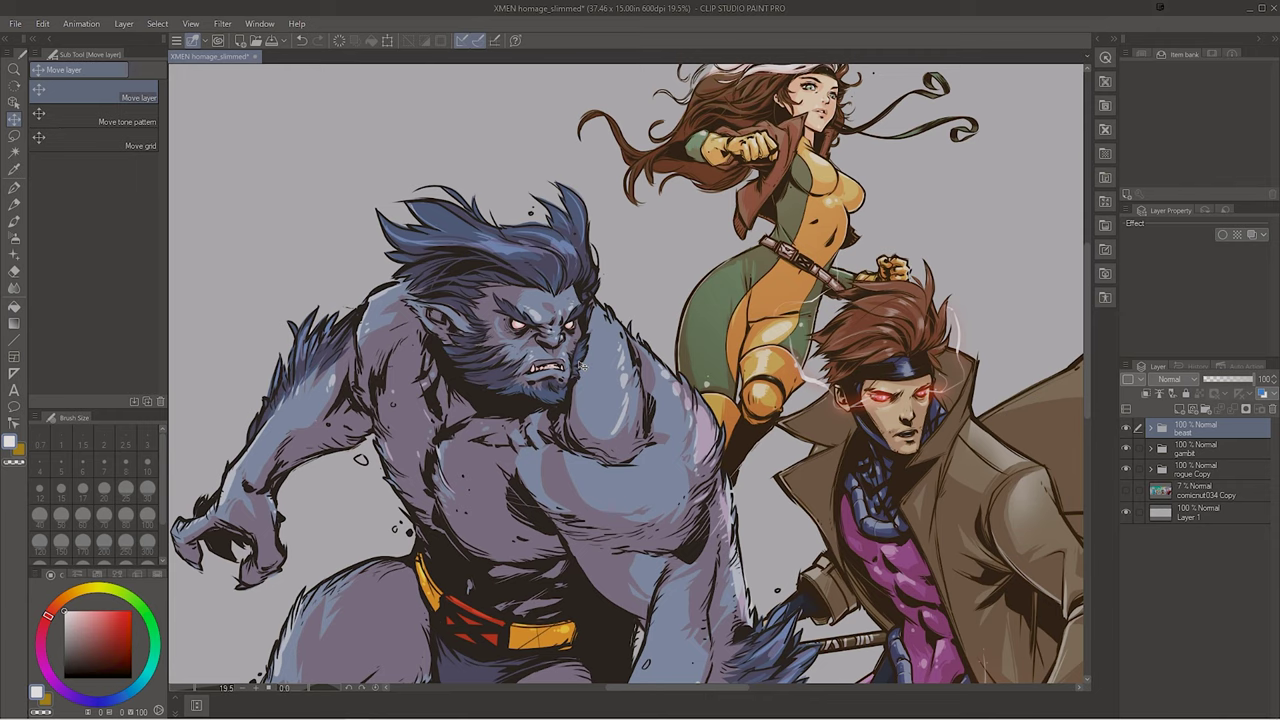
drag(622, 380, 582, 325)
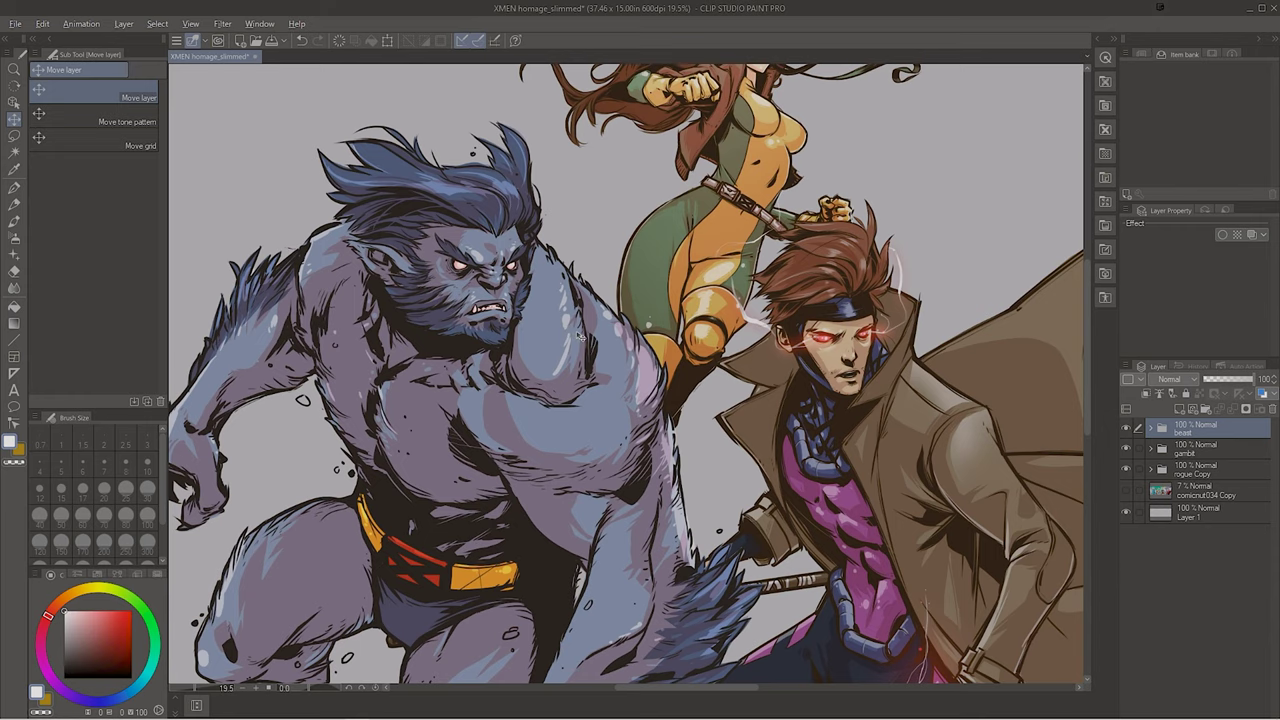
scroll(580, 336, down, 3)
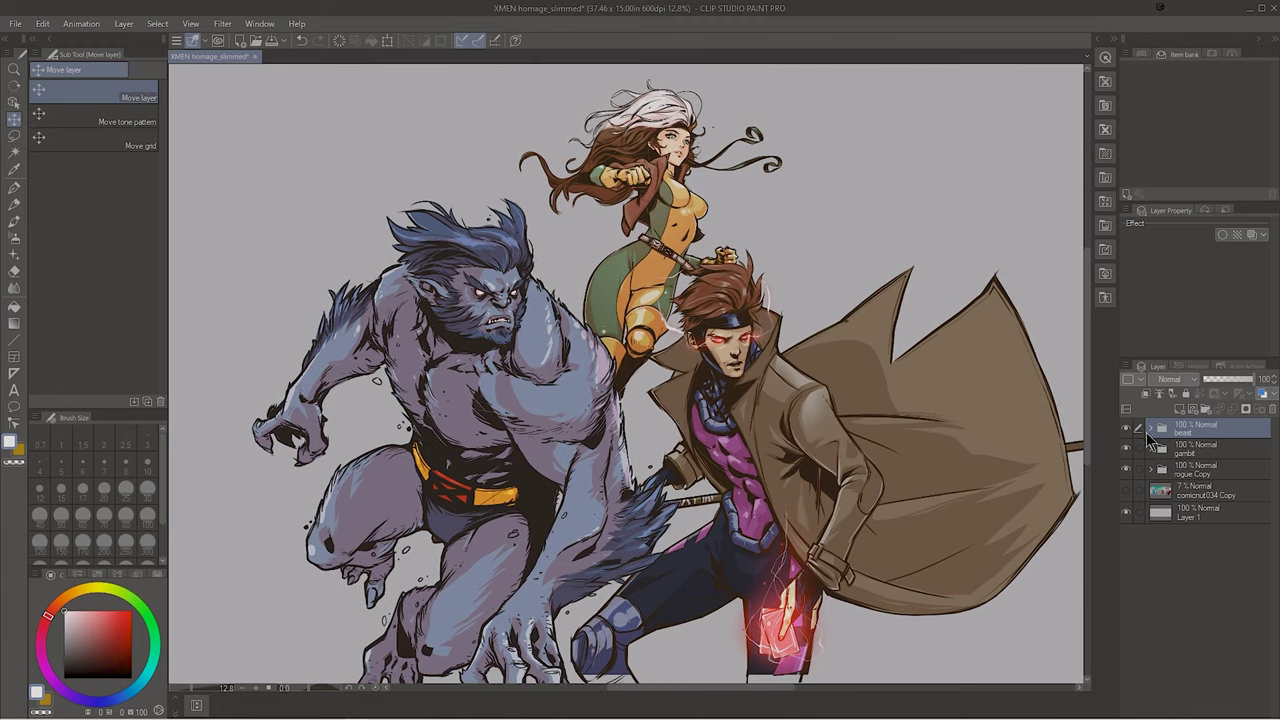
click(1149, 429)
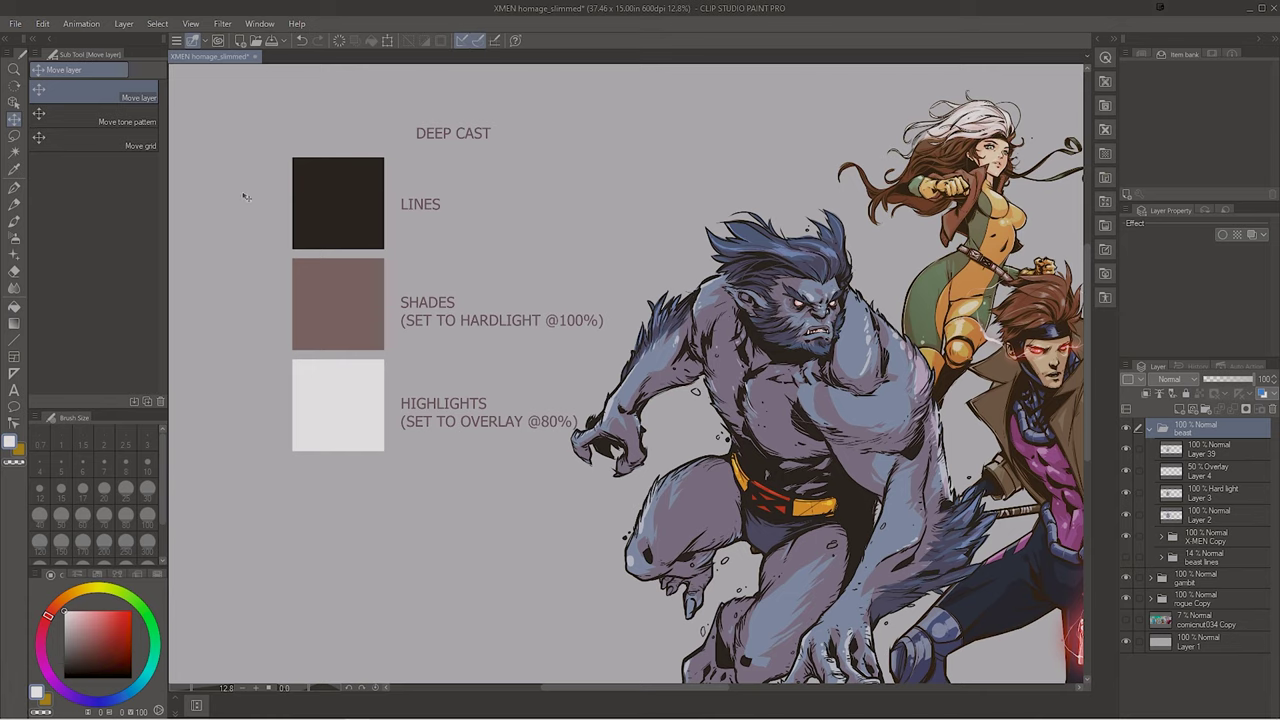
click(14, 169)
click(340, 193)
drag(800, 400, 454, 425)
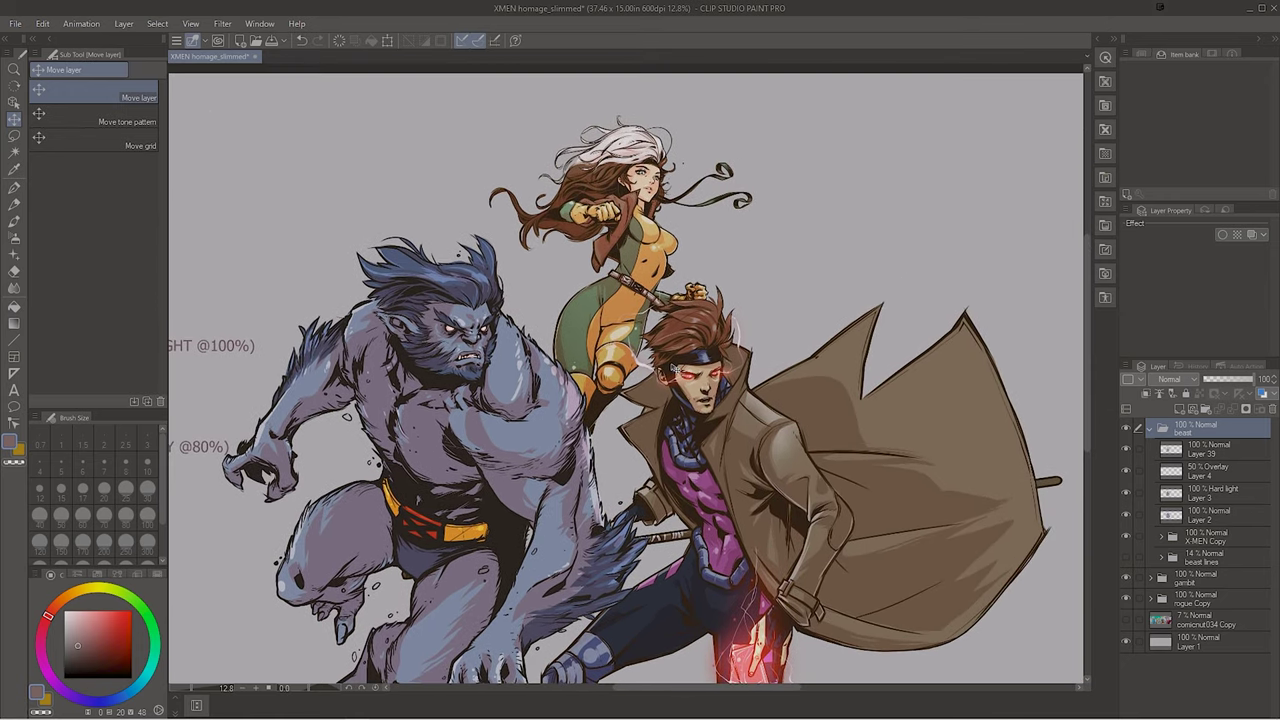
scroll(736, 393, down, 1)
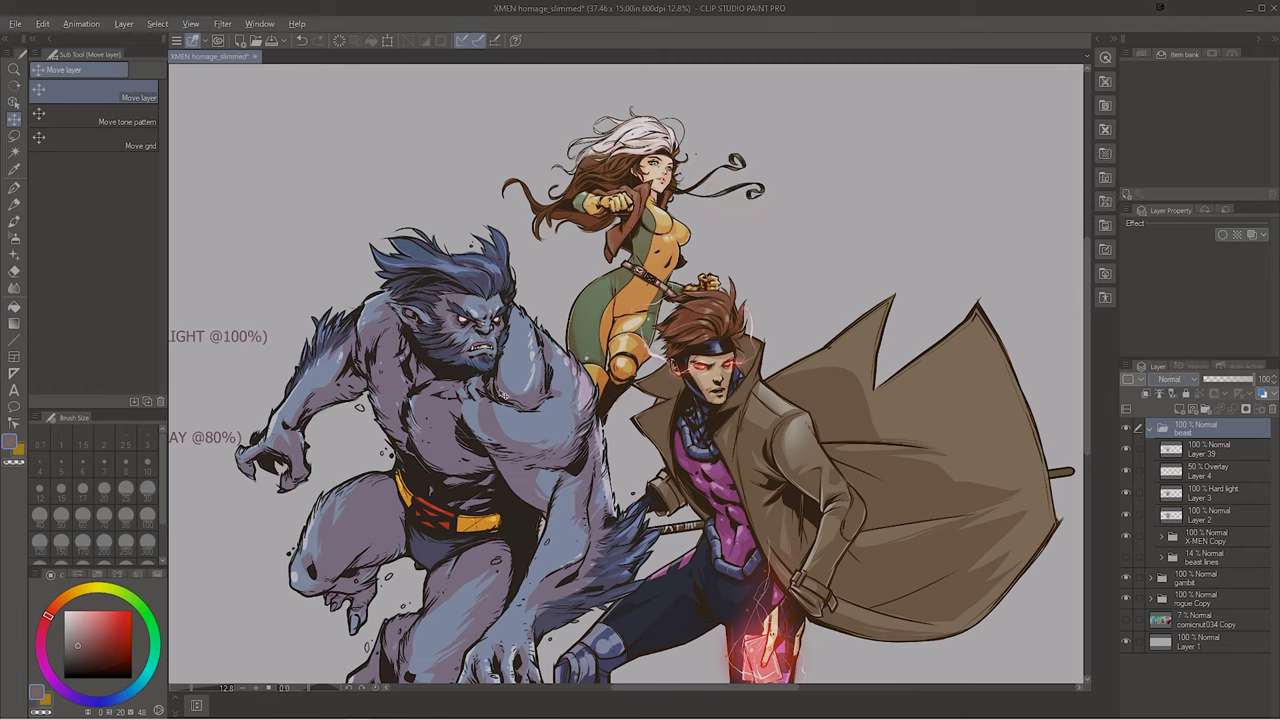
scroll(505, 394, up, 3)
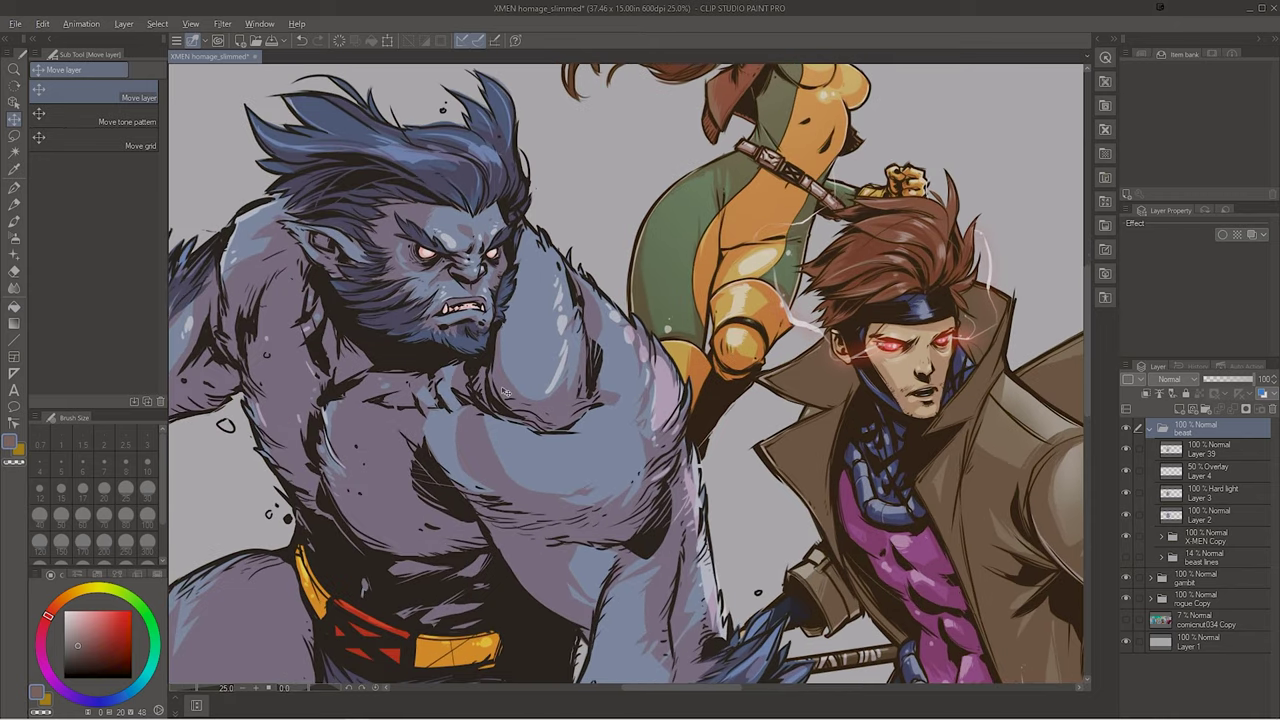